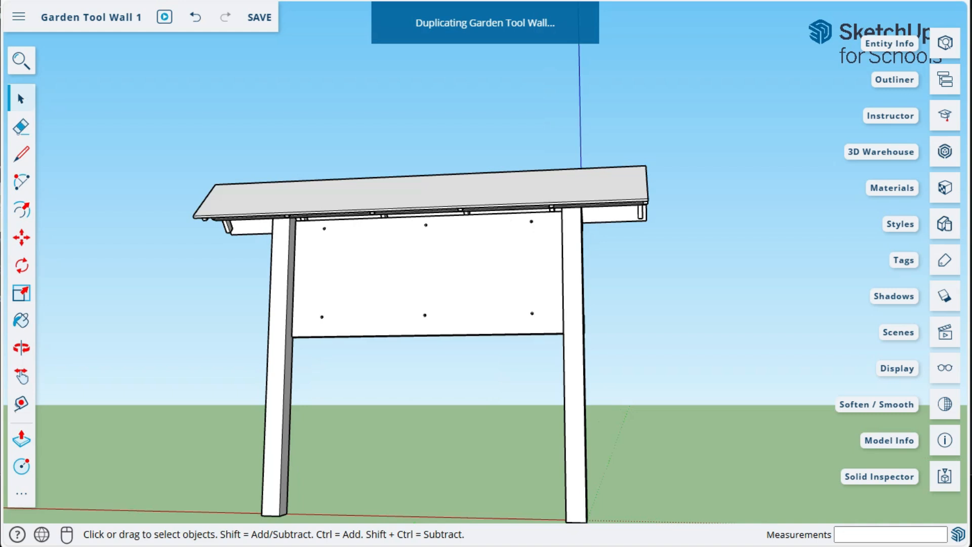
pyautogui.moveTo(486, 283); pyautogui.dragTo(410, 309, button='middle')
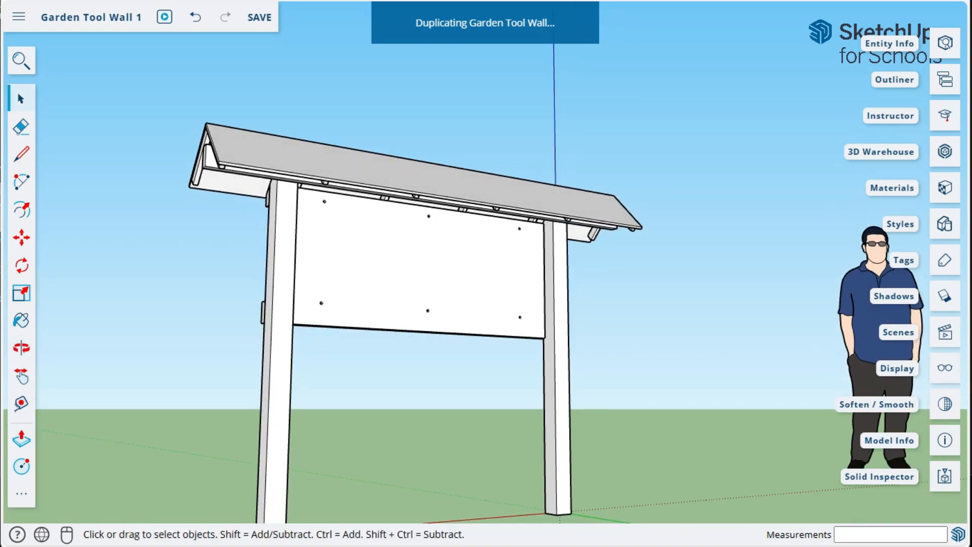
pyautogui.scroll(-3, 217, 330)
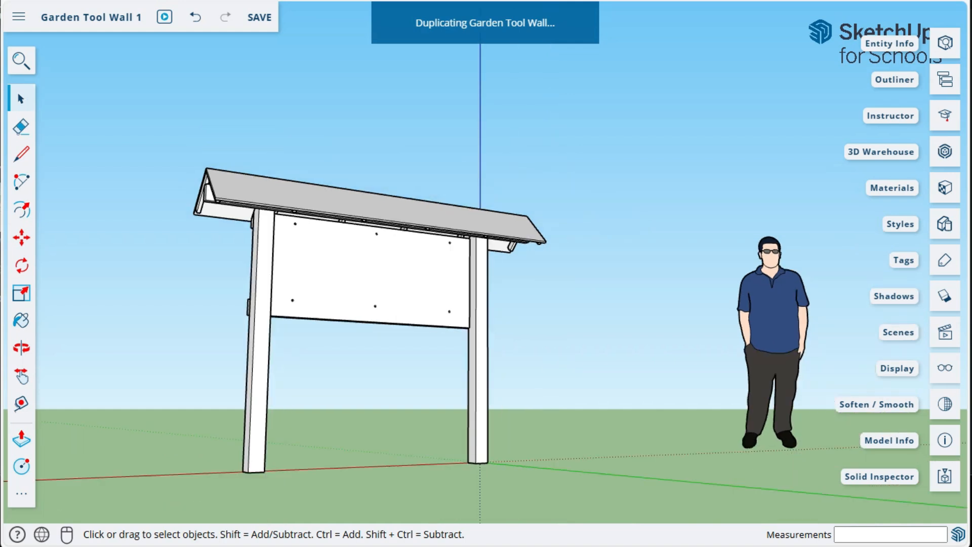
pyautogui.moveTo(486, 283); pyautogui.dragTo(497, 229, button='middle')
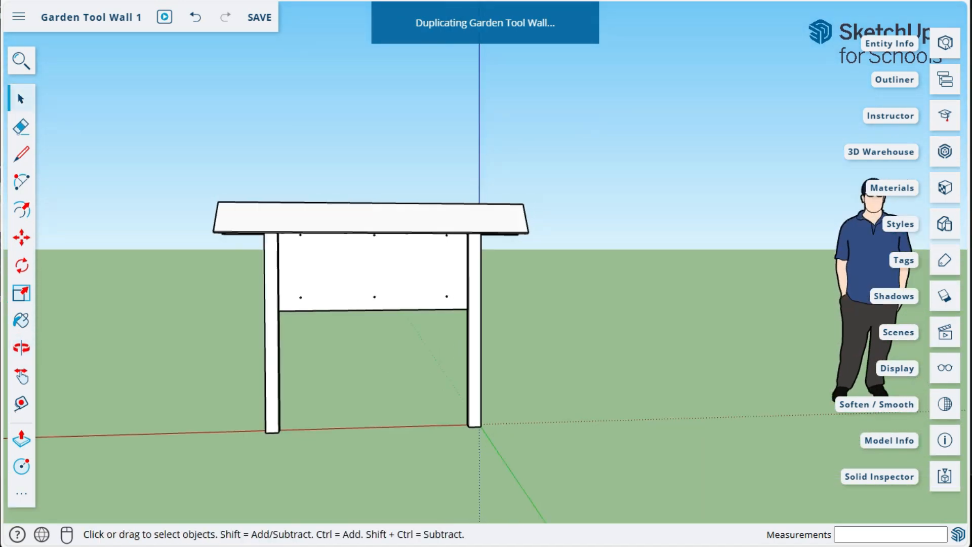
pyautogui.scroll(3, 365, 261)
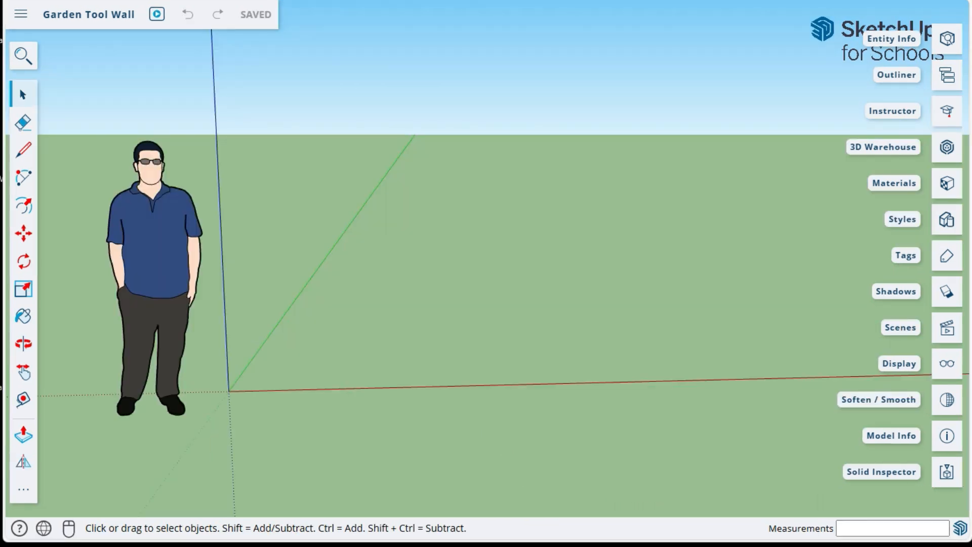
# Move the human figure about 2' along the red axis away from the origin and deselect it
pyautogui.click(155, 253)
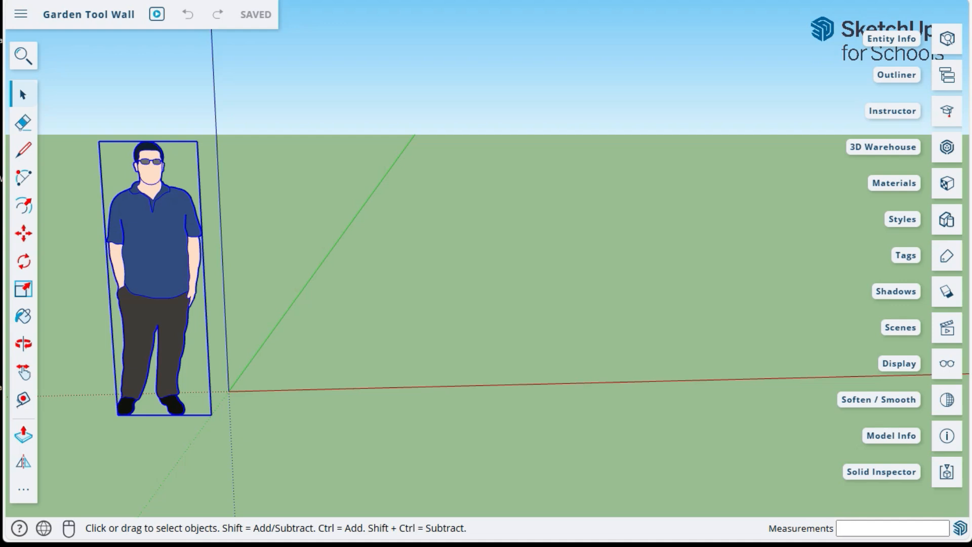
pyautogui.press('m')
pyautogui.click(124, 406)
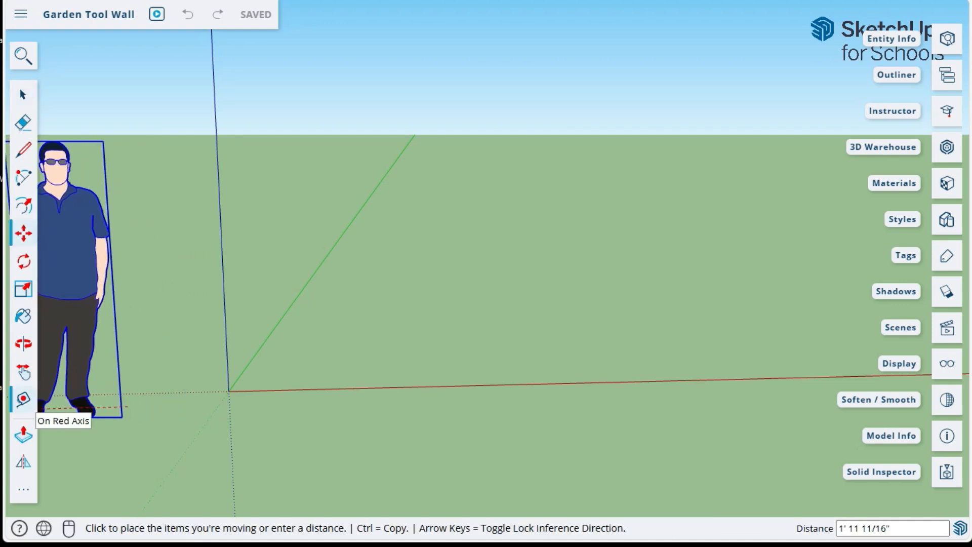
pyautogui.click(43, 408)
pyautogui.scroll(1, 43, 408)
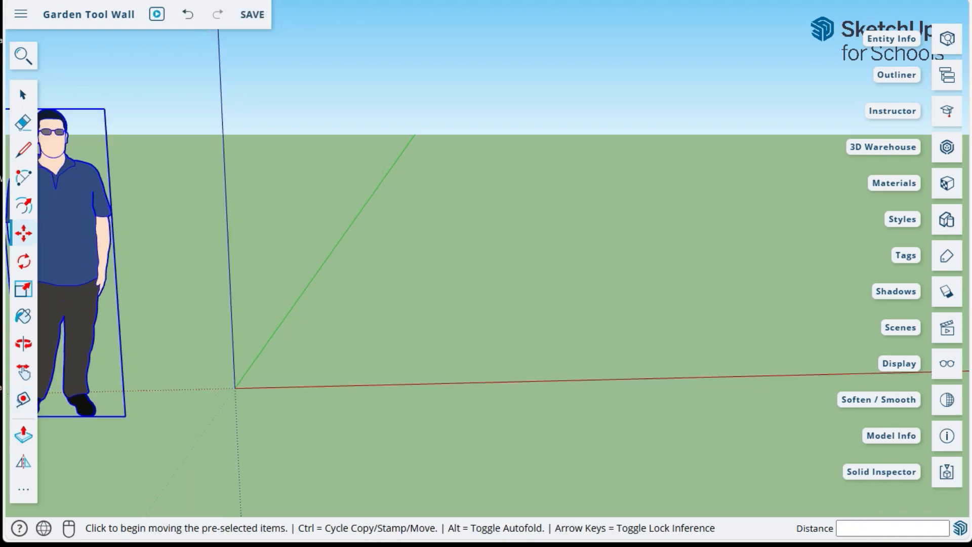
pyautogui.scroll(2, 171, 410)
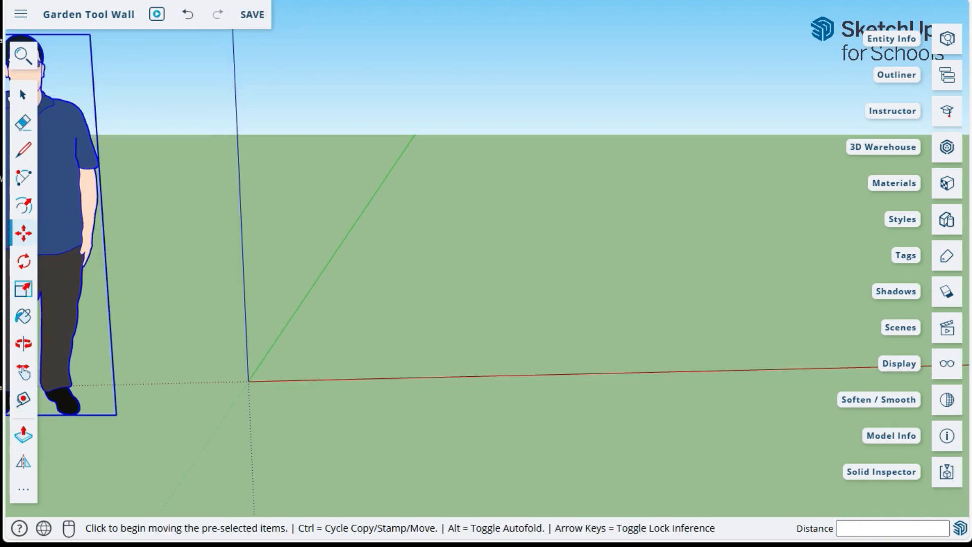
pyautogui.press('r')
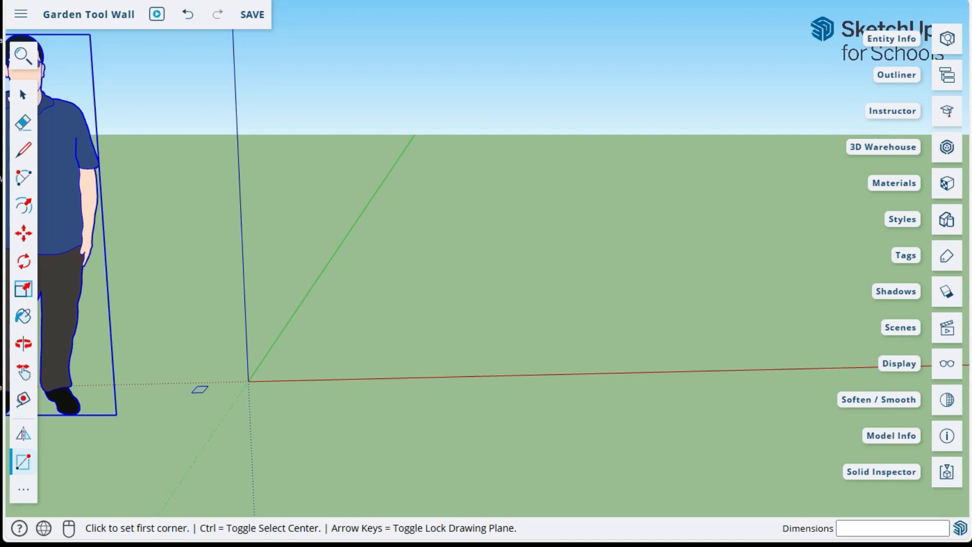
pyautogui.press('space')
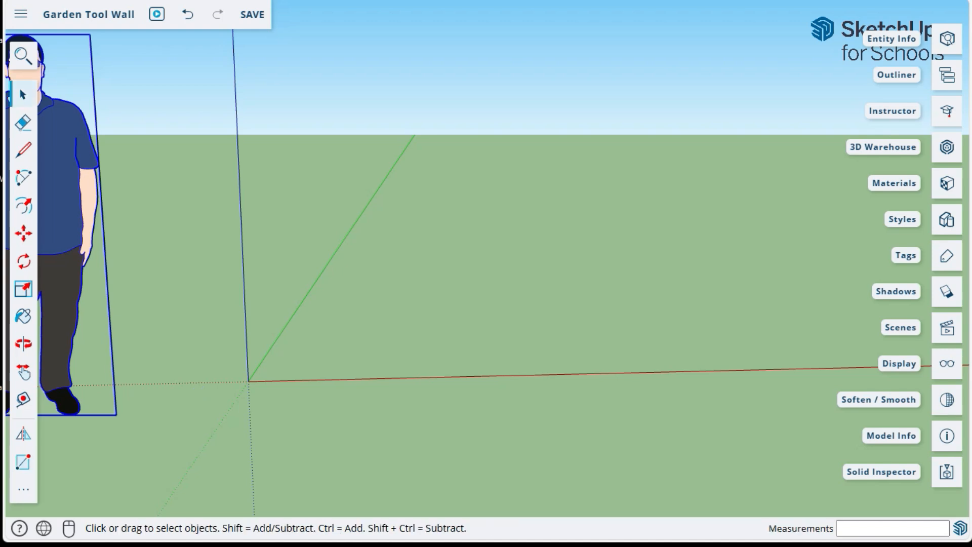
pyautogui.press('Escape')
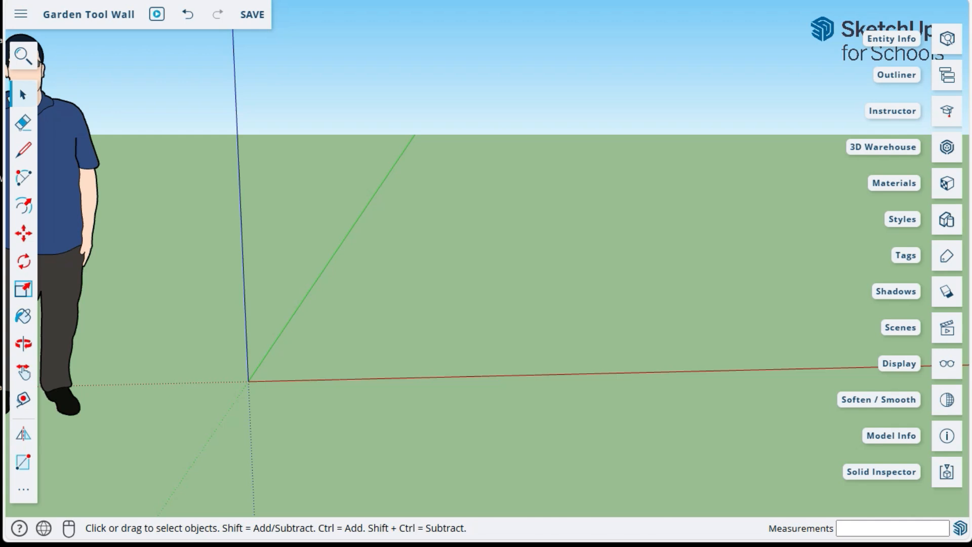
# Draw a 3.5" by 3.5" rectangle on the ground starting at the origin
pyautogui.press('r')
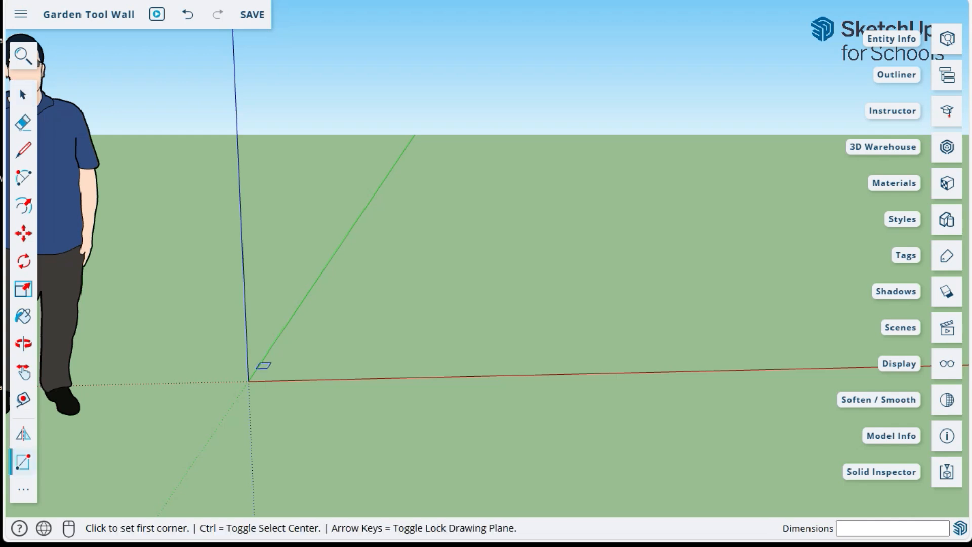
pyautogui.click(248, 381)
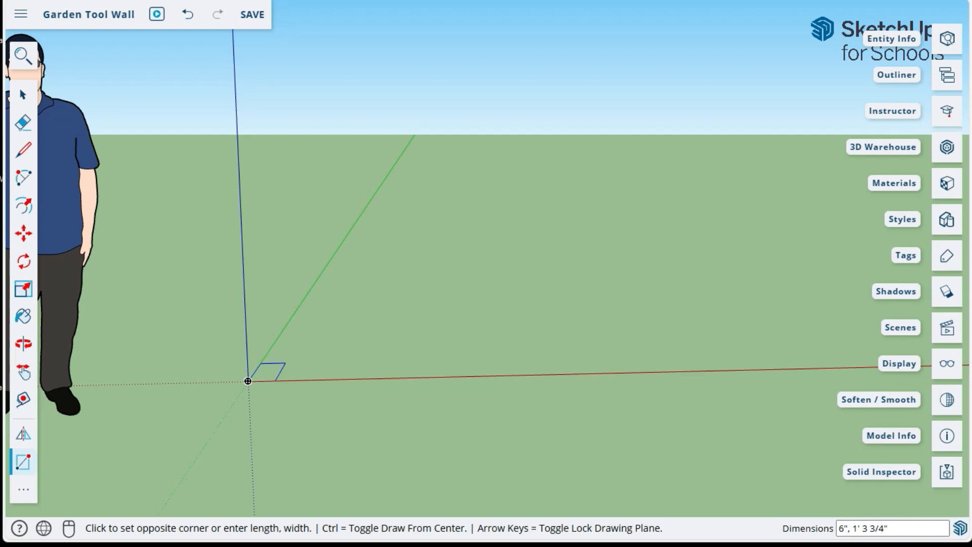
pyautogui.write('3.5,3.5')
pyautogui.press('Return')
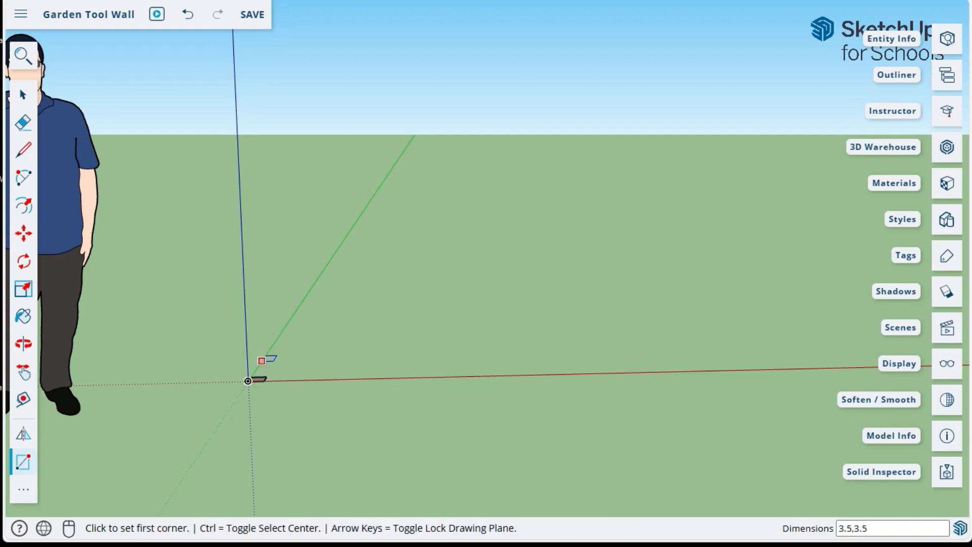
# Push/Pull the square face up 60" to form a post
pyautogui.scroll(5, 300, 393)
pyautogui.scroll(-1, 257, 382)
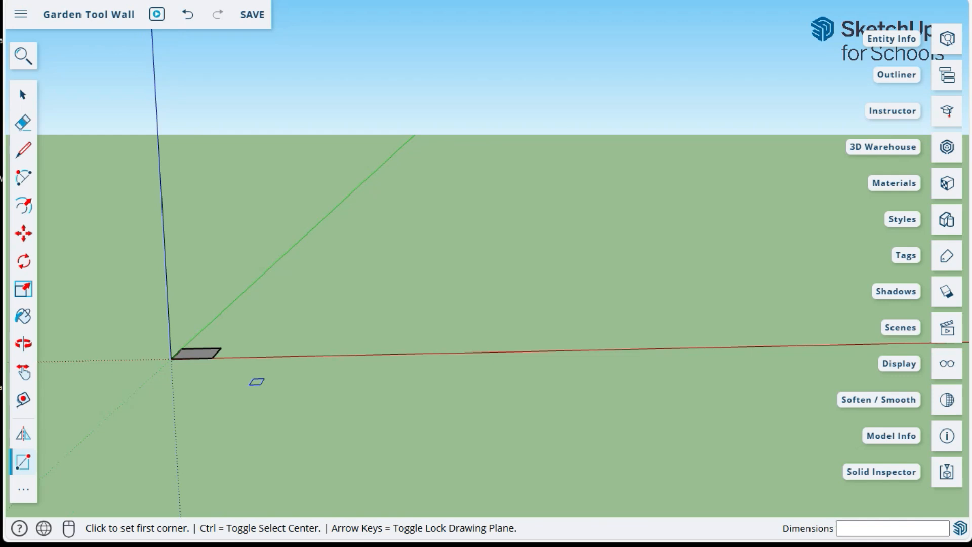
pyautogui.press('space')
pyautogui.press('p')
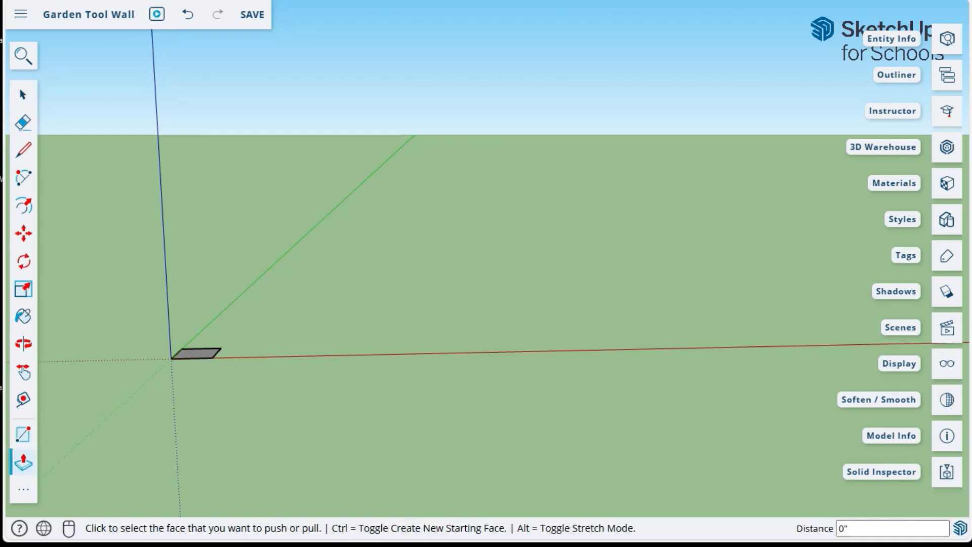
pyautogui.click(197, 354)
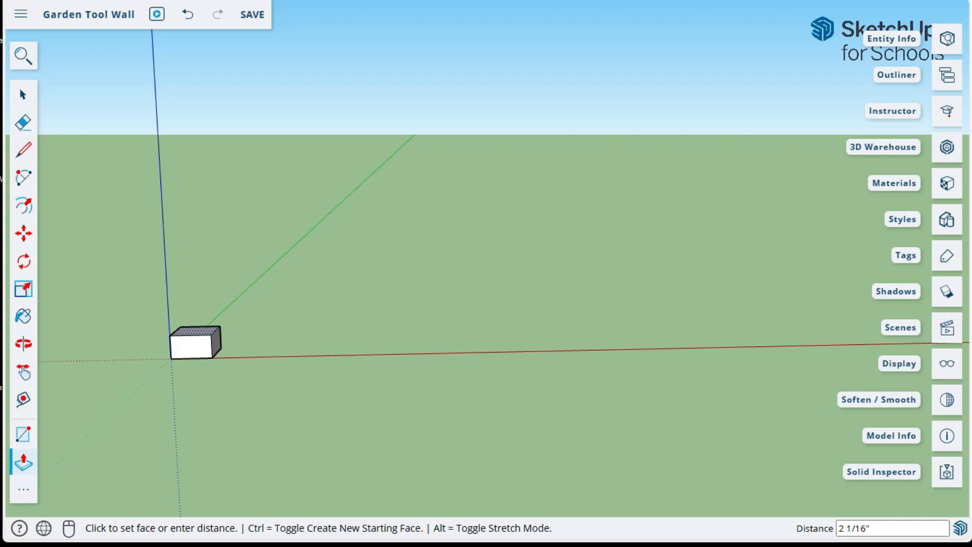
pyautogui.write('60')
pyautogui.press('Return')
pyautogui.press('space')
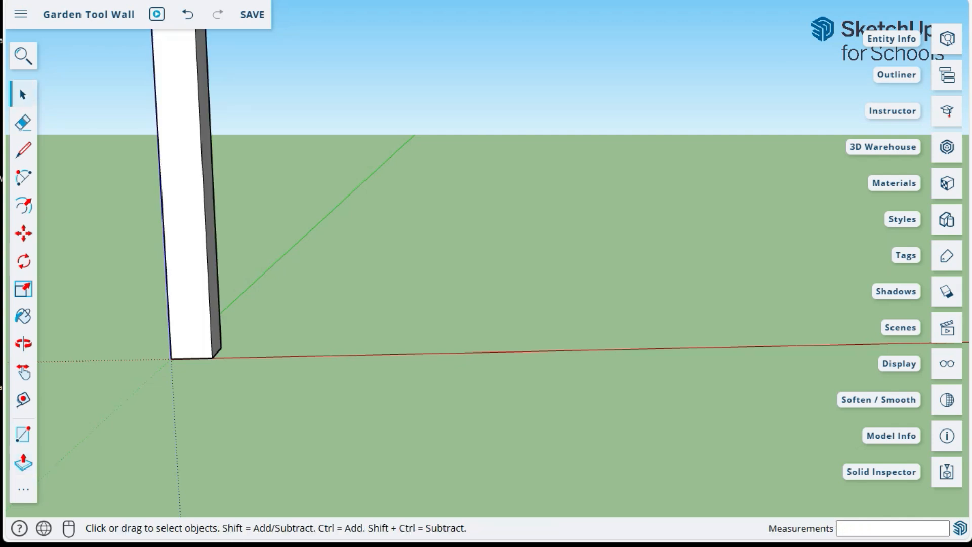
# Examine the post's faces and its upper end from several sides
pyautogui.scroll(-6, 245, 378)
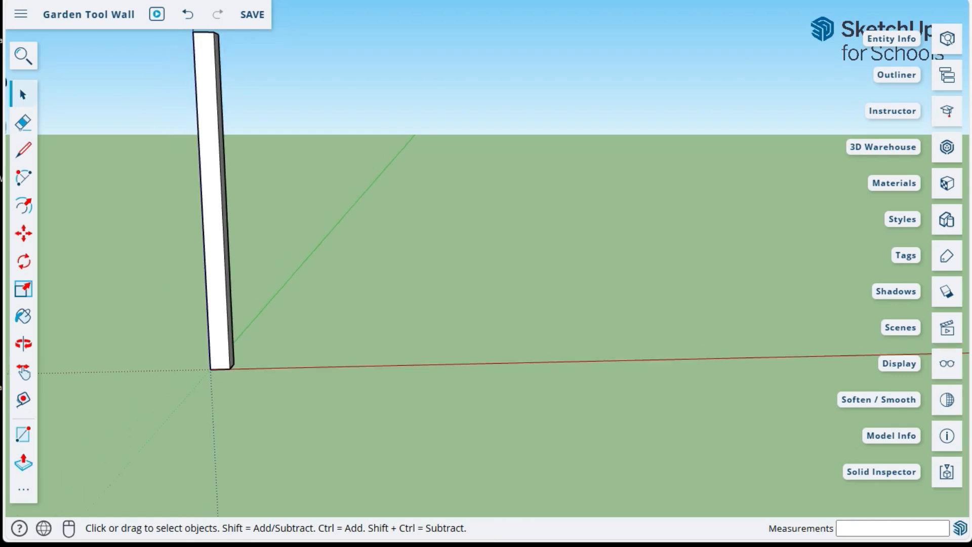
pyautogui.scroll(-3, 223, 378)
pyautogui.moveTo(223, 379); pyautogui.dragTo(295, 387, button='middle')
pyautogui.scroll(4, 187, 208)
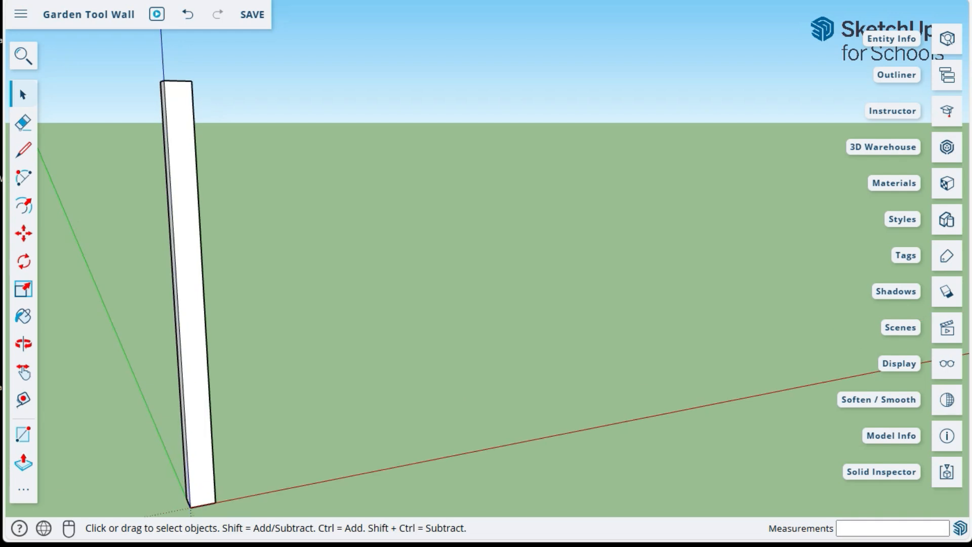
pyautogui.click(187, 208)
pyautogui.moveTo(188, 213); pyautogui.dragTo(302, 224, button='middle')
pyautogui.click(302, 224)
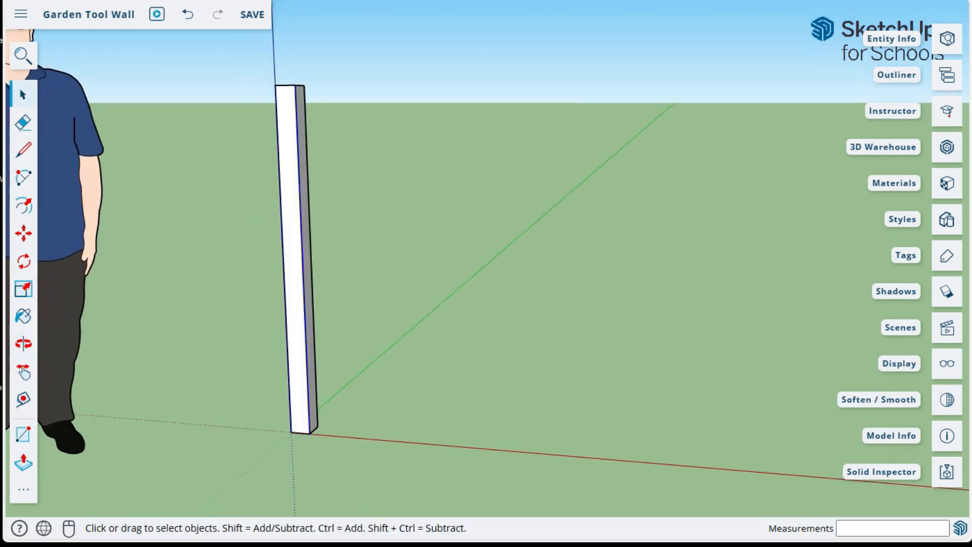
pyautogui.scroll(-1, 168, 418)
pyautogui.moveTo(168, 418); pyautogui.dragTo(267, 427, button='middle')
pyautogui.moveTo(267, 427); pyautogui.dragTo(269, 437)
pyautogui.scroll(2, 295, 276)
pyautogui.scroll(1, 228, 375)
pyautogui.moveTo(228, 375); pyautogui.dragTo(263, 373, button='middle')
pyautogui.scroll(-1, 268, 364)
pyautogui.scroll(-1, 284, 334)
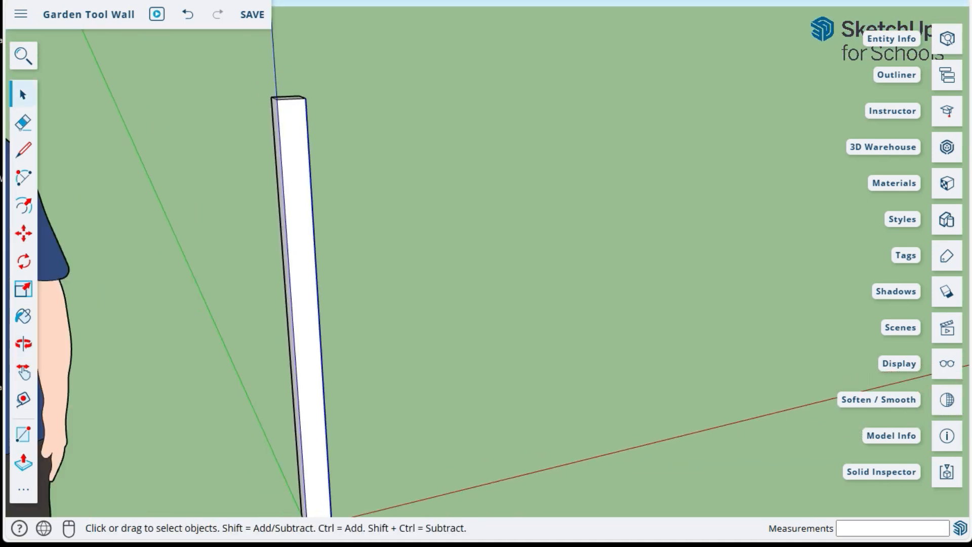
pyautogui.moveTo(284, 334); pyautogui.dragTo(500, 336, button='middle')
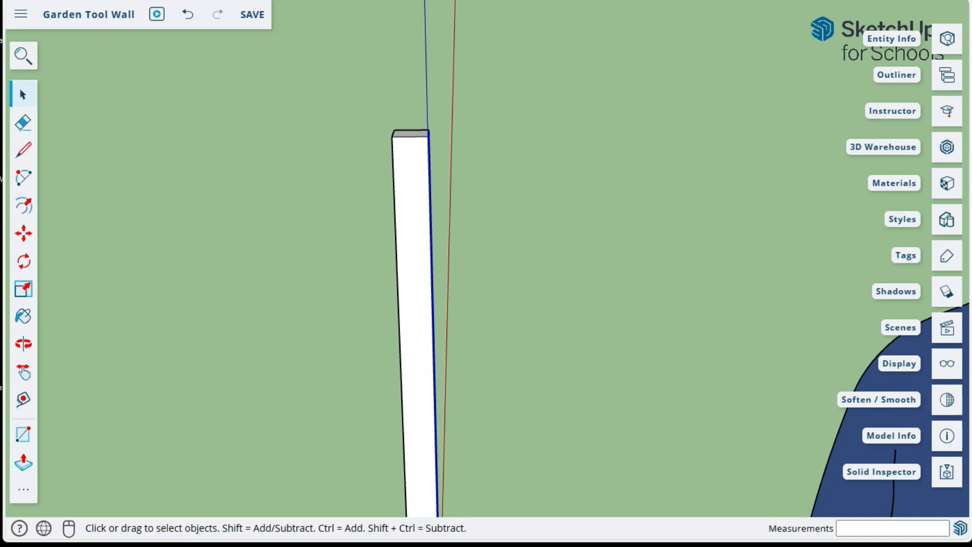
# Place a Tape Measure guide 3.5" below the top edge on one side face of the post
pyautogui.scroll(4, 465, 162)
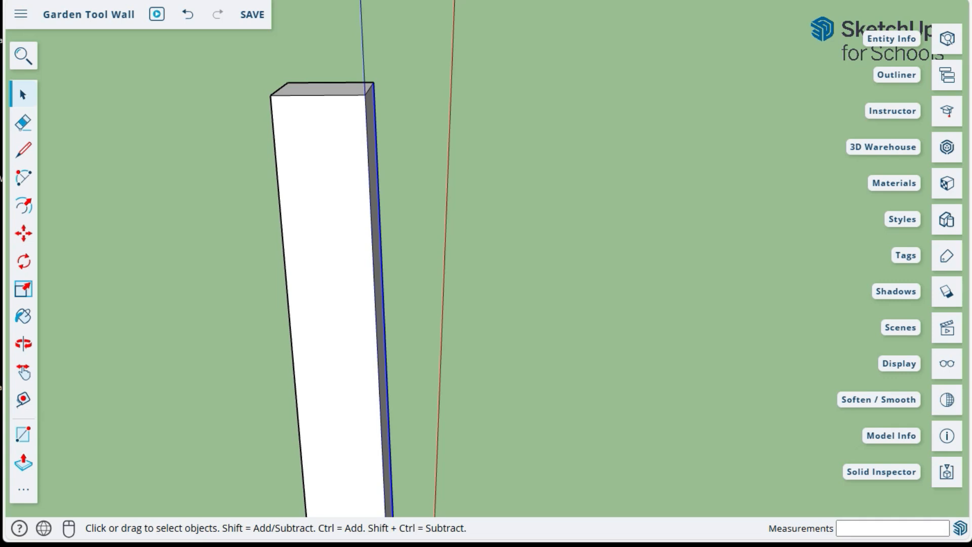
pyautogui.press('t')
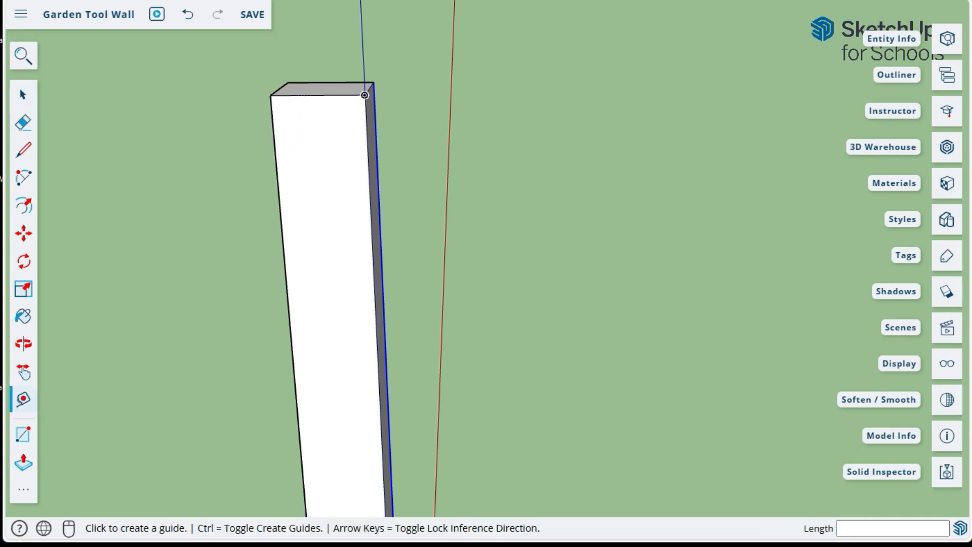
pyautogui.click(295, 95)
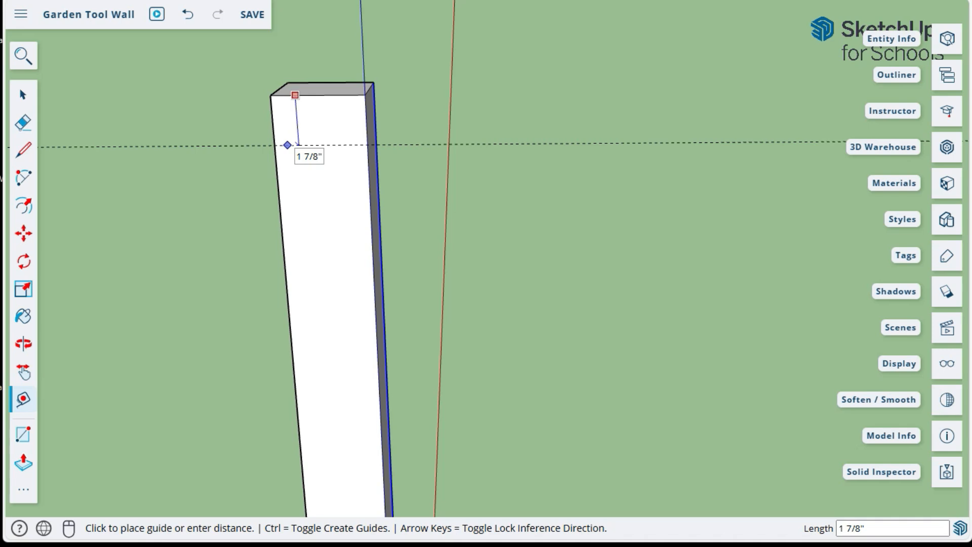
pyautogui.write('3.5')
pyautogui.press('Return')
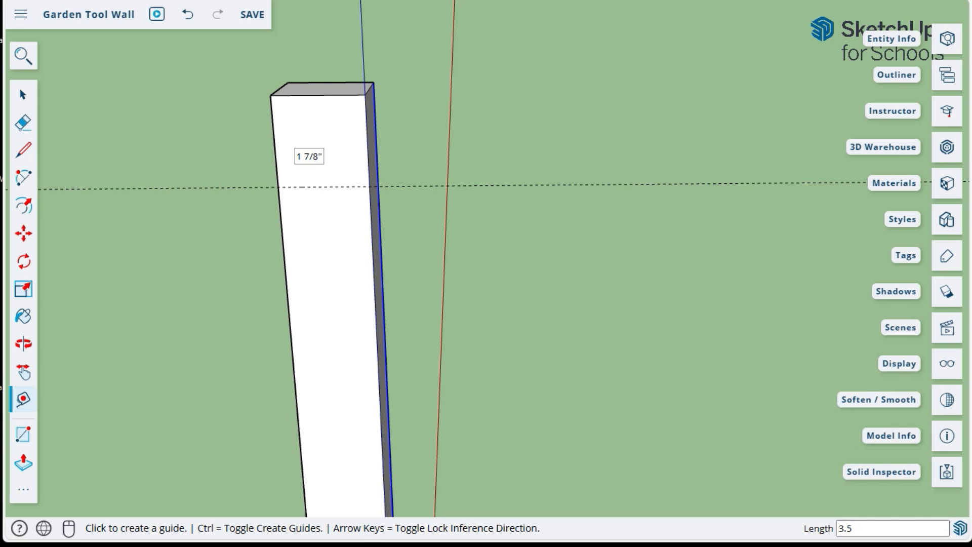
# Draw a diagonal line from the post's top corner to the guide's intersection with the far edge, and a level line across the adjacent face from its end
pyautogui.press('l')
pyautogui.click(270, 95)
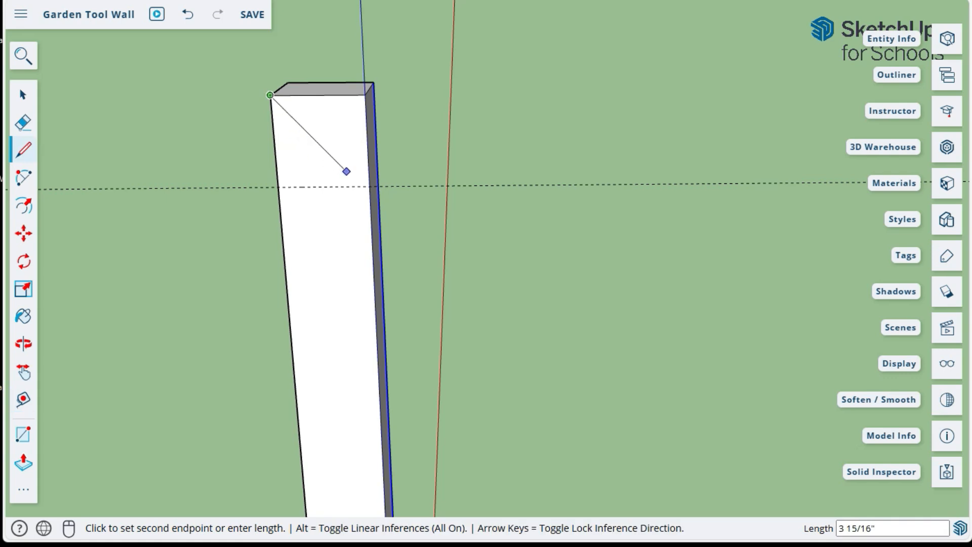
pyautogui.click(370, 186)
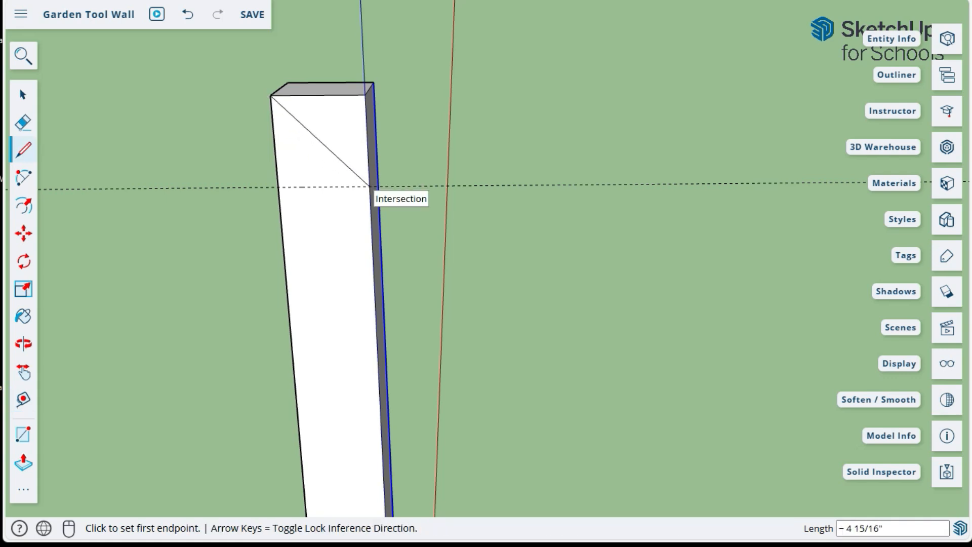
pyautogui.moveTo(370, 186); pyautogui.dragTo(446, 164, button='middle')
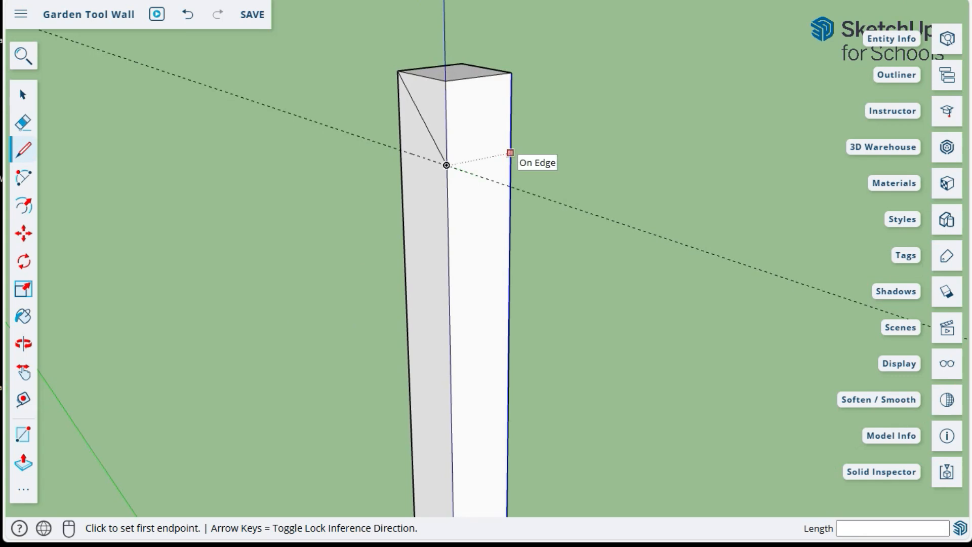
pyautogui.click(511, 153)
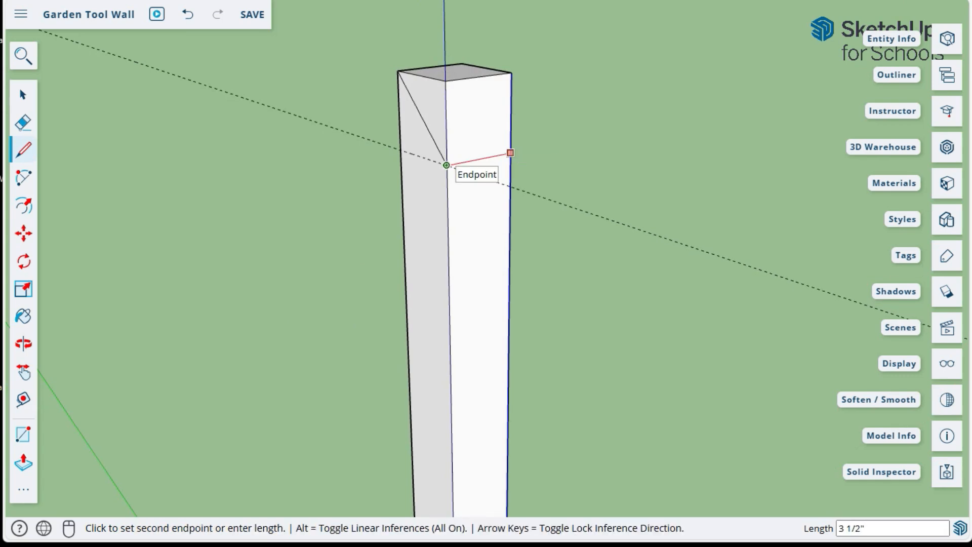
pyautogui.click(446, 165)
# Draw the matching diagonal on the opposite side face, from the level line's end to the post's top corner
pyautogui.moveTo(446, 165); pyautogui.dragTo(507, 159, button='middle')
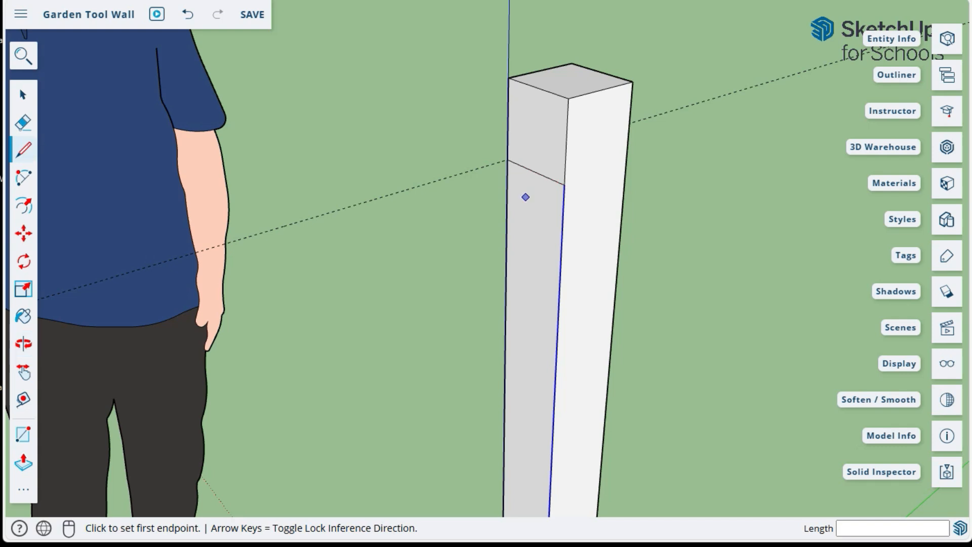
pyautogui.click(564, 184)
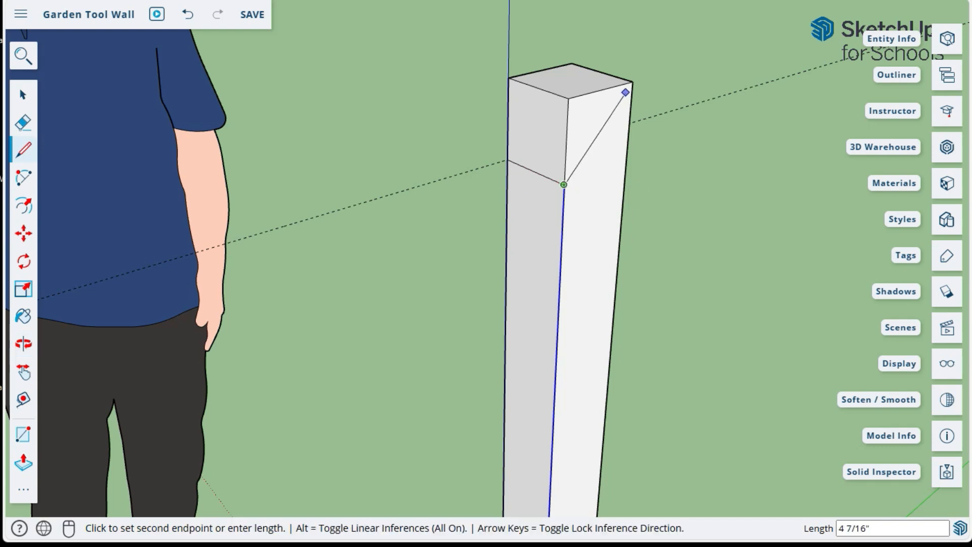
pyautogui.click(632, 82)
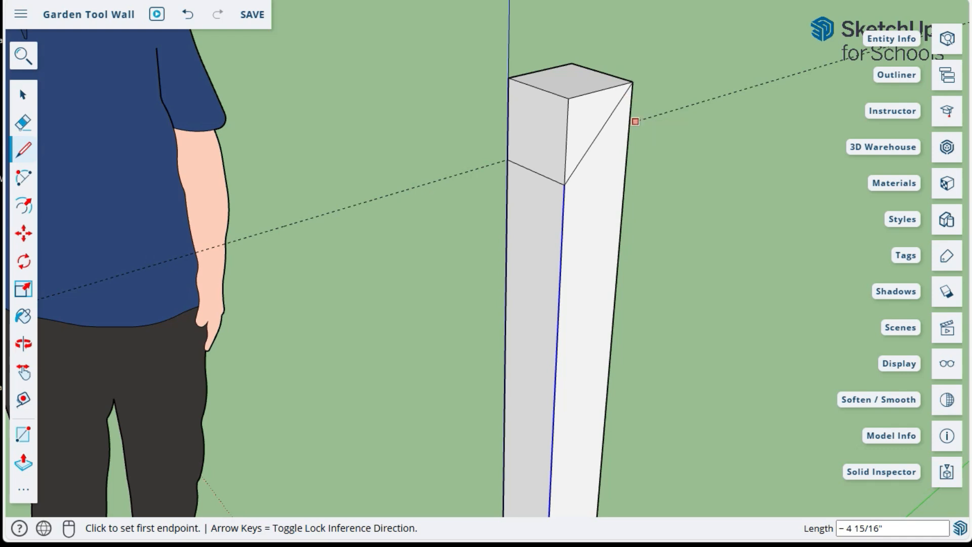
pyautogui.press('space')
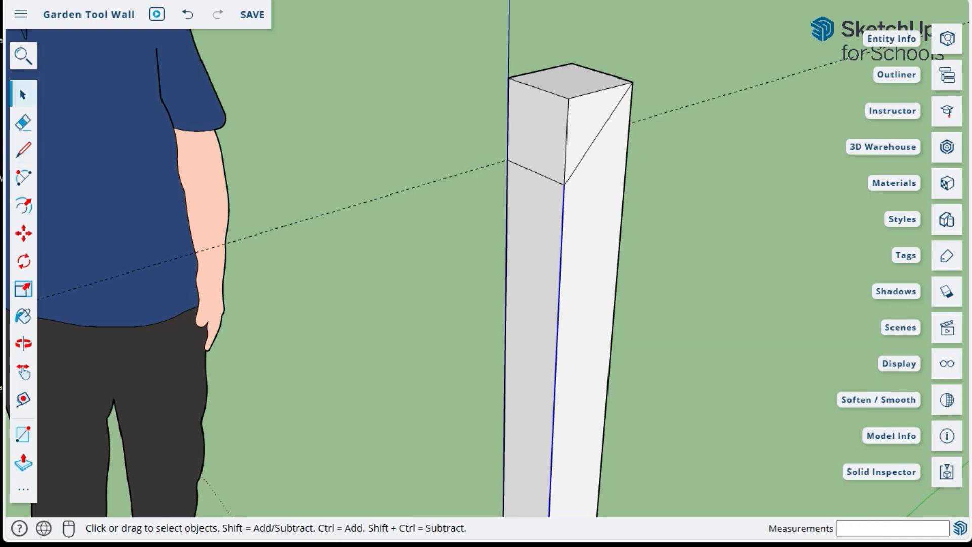
# Erase the leftover edges above the diagonal lines at the post's upper end to leave the angled top cut
pyautogui.press('e')
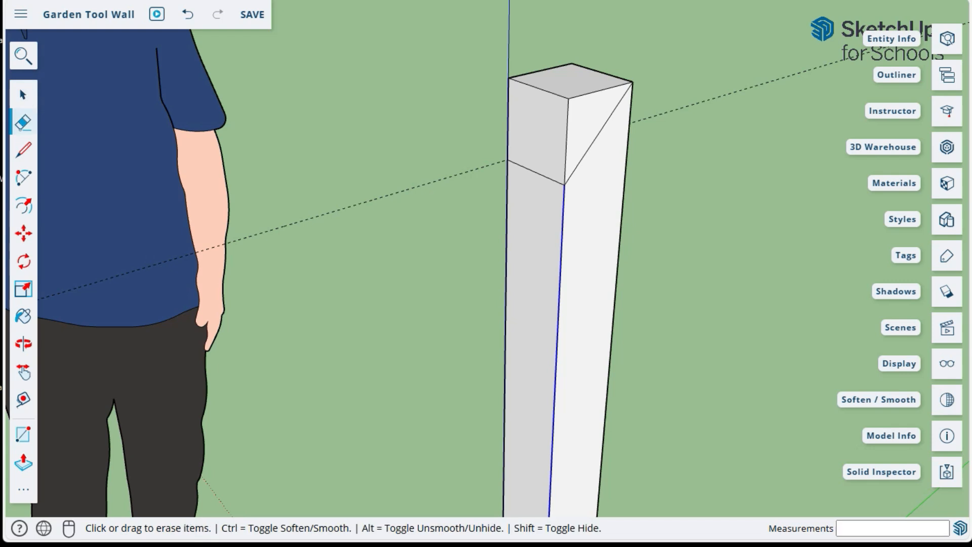
pyautogui.moveTo(545, 92); pyautogui.dragTo(566, 152)
pyautogui.moveTo(534, 66); pyautogui.dragTo(507, 99)
pyautogui.moveTo(537, 152)
pyautogui.mouseDown(button='middle')
pyautogui.moveTo(545, 161)
pyautogui.moveTo(659, 155)
pyautogui.mouseUp(button='middle')
pyautogui.moveTo(506, 162)
pyautogui.mouseDown(button='middle')
pyautogui.moveTo(613, 169)
pyautogui.moveTo(624, 132)
pyautogui.mouseUp(button='middle')
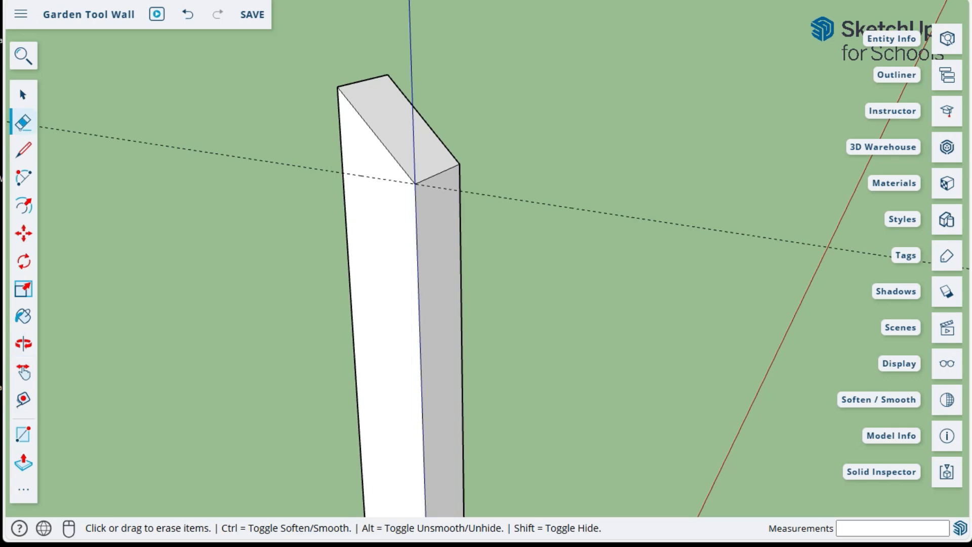
# Move the scale figure about 6' 1 7/8" away from the post to clear the working area
pyautogui.scroll(-2, 249, 119)
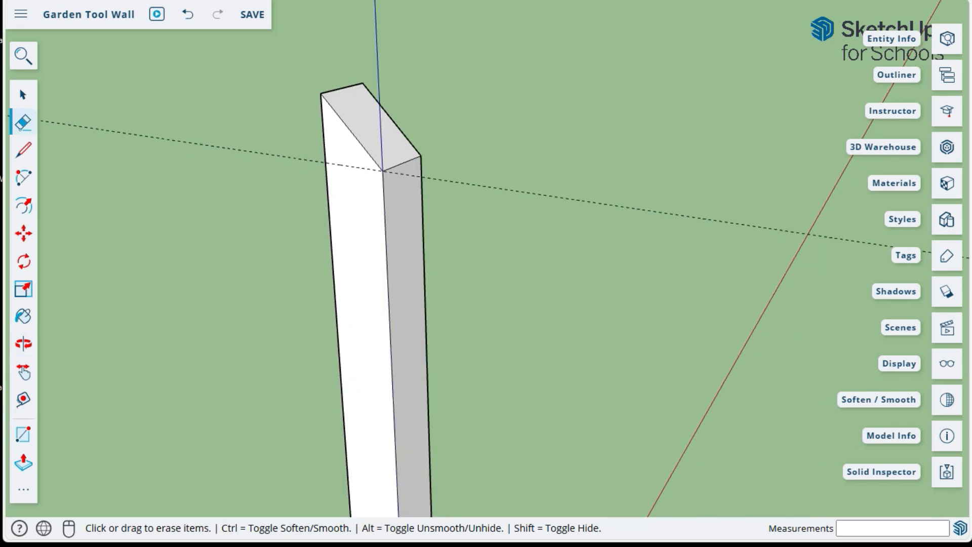
pyautogui.scroll(-1, 436, 130)
pyautogui.scroll(-4, 436, 130)
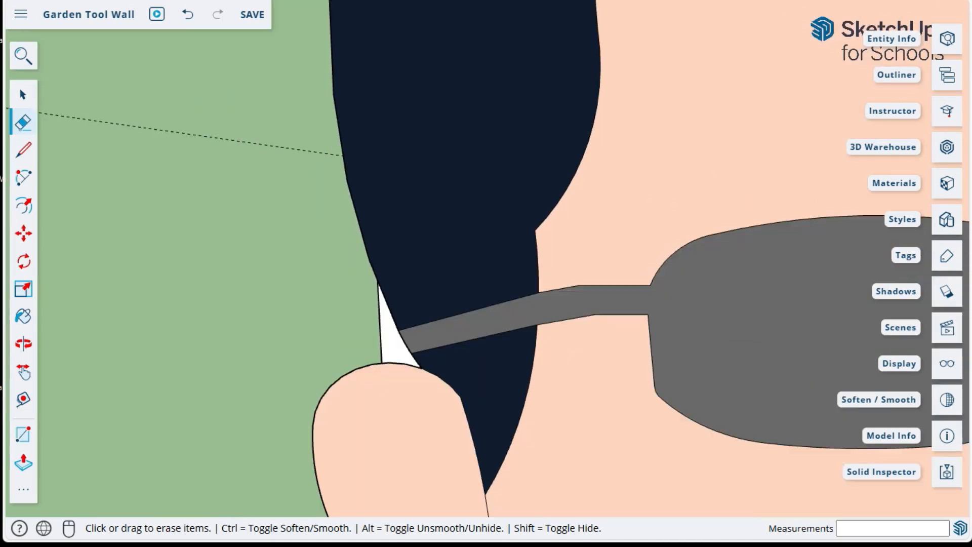
pyautogui.scroll(-4, 488, 190)
pyautogui.scroll(-1, 273, 197)
pyautogui.moveTo(273, 198); pyautogui.dragTo(325, 215, button='middle')
pyautogui.moveTo(420, 205); pyautogui.dragTo(280, 193, button='middle')
pyautogui.scroll(-5, 280, 193)
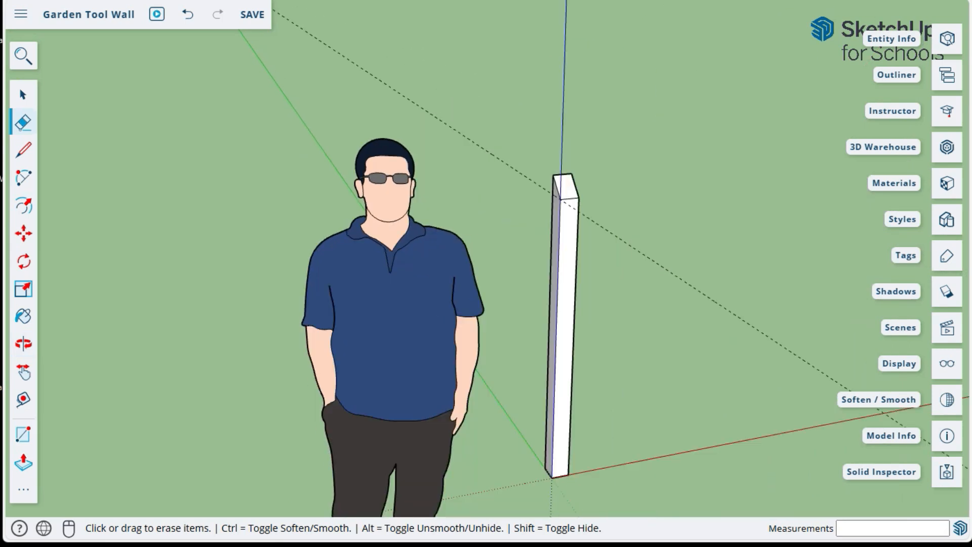
pyautogui.scroll(-3, 281, 195)
pyautogui.press('space')
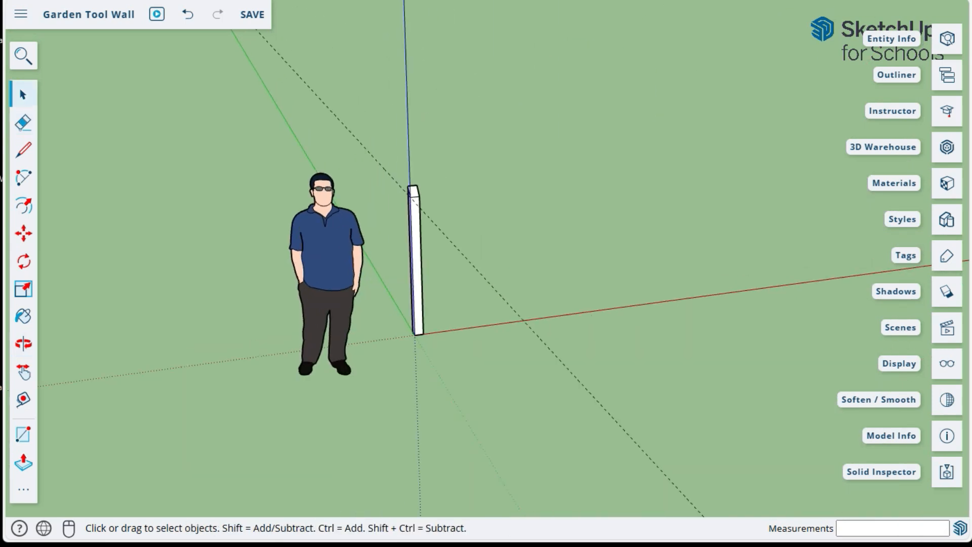
pyautogui.click(328, 253)
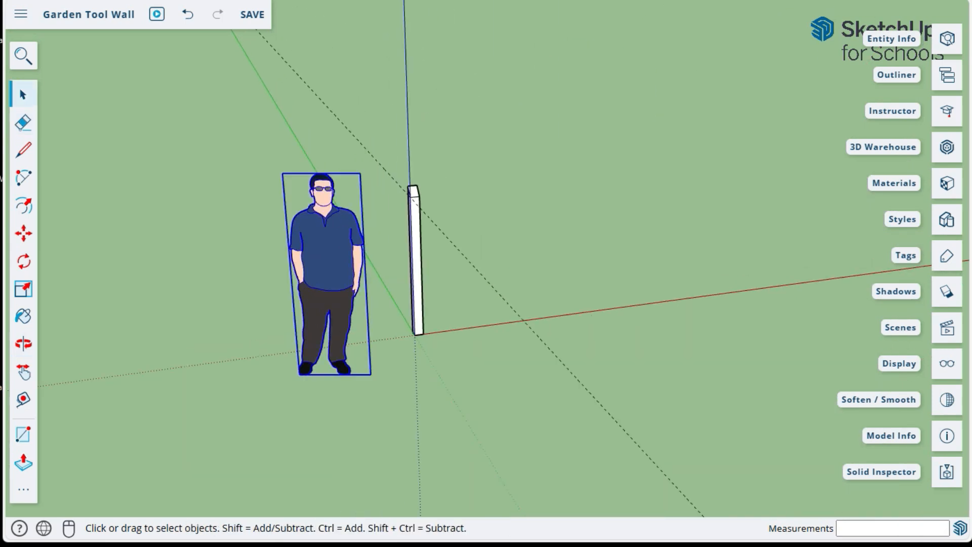
pyautogui.press('m')
pyautogui.click(310, 373)
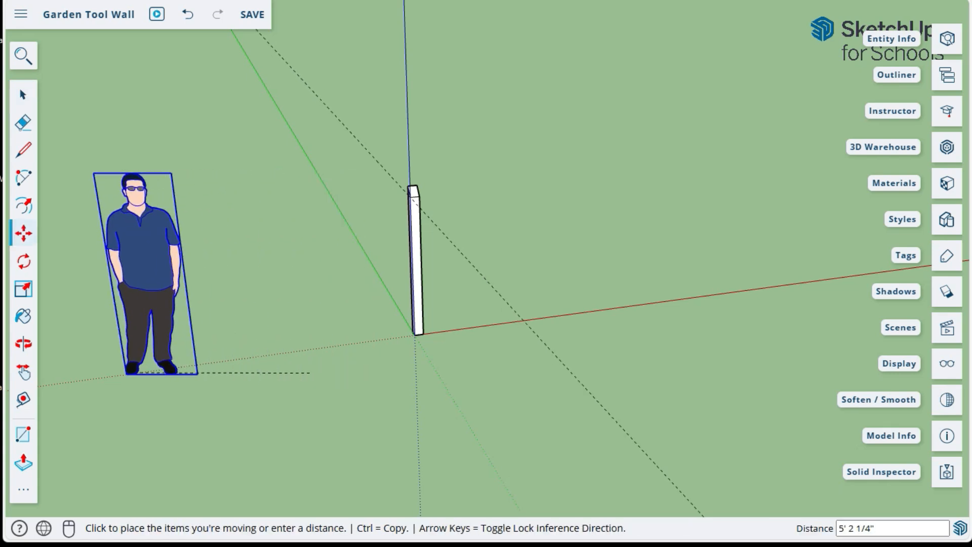
pyautogui.click(88, 404)
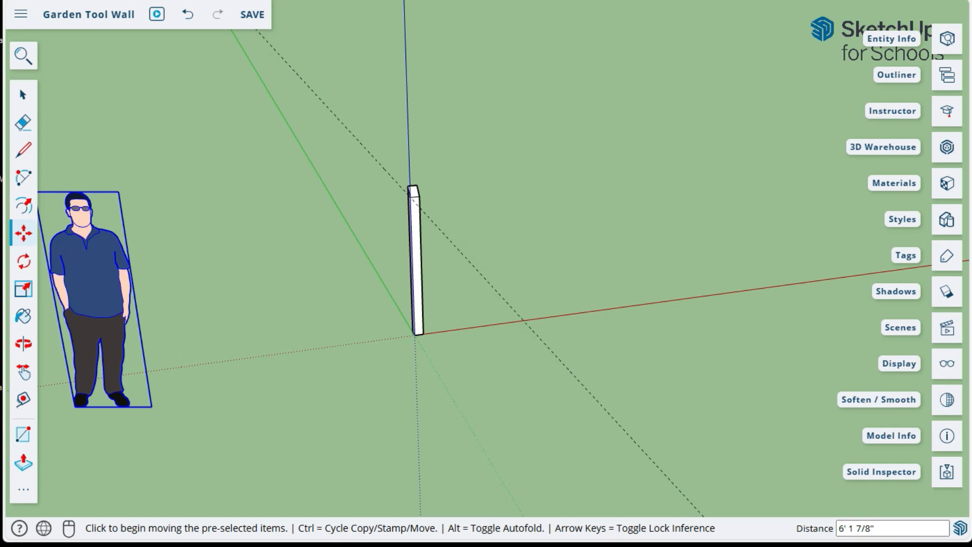
# Turn the post's entire connected geometry into a component named Post
pyautogui.press('space')
pyautogui.click(413, 266)
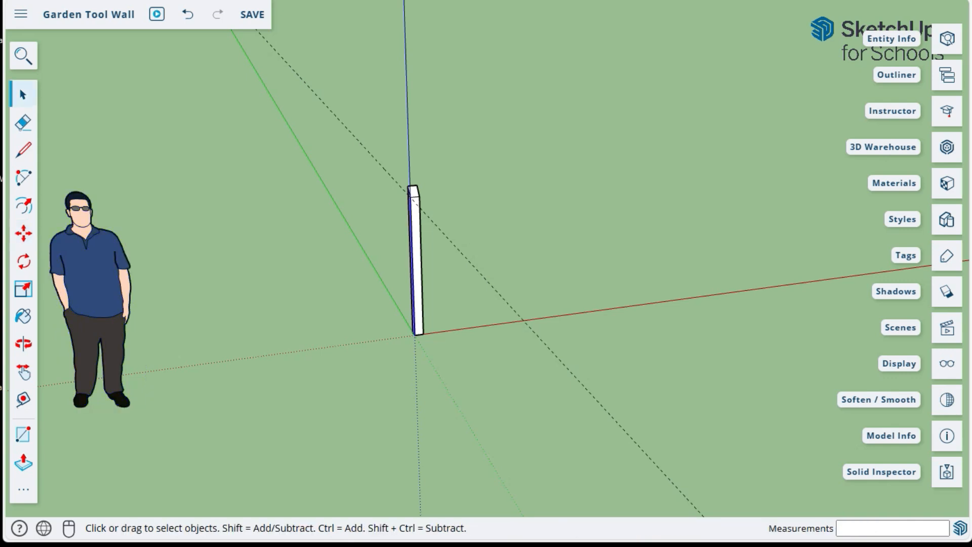
pyautogui.scroll(3, 415, 249)
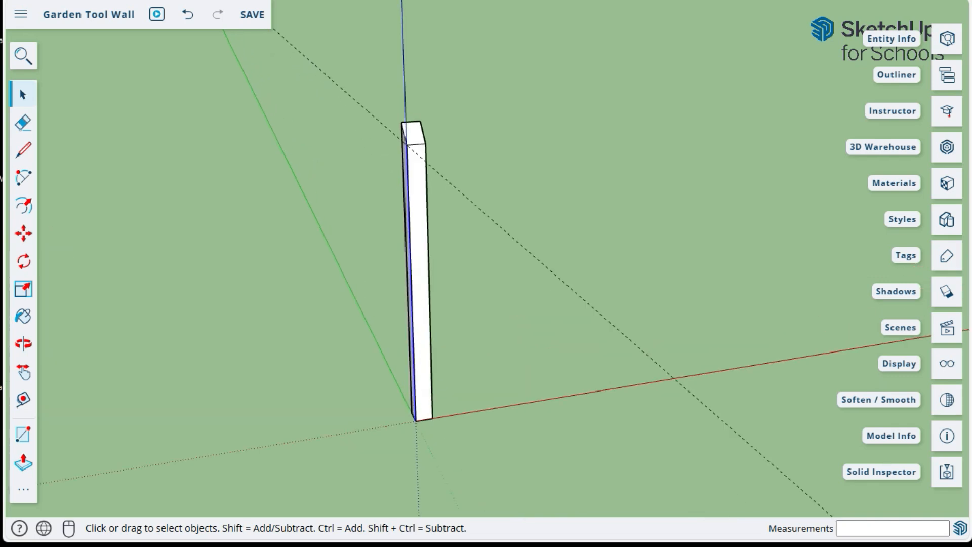
pyautogui.moveTo(377, 252); pyautogui.dragTo(325, 256)
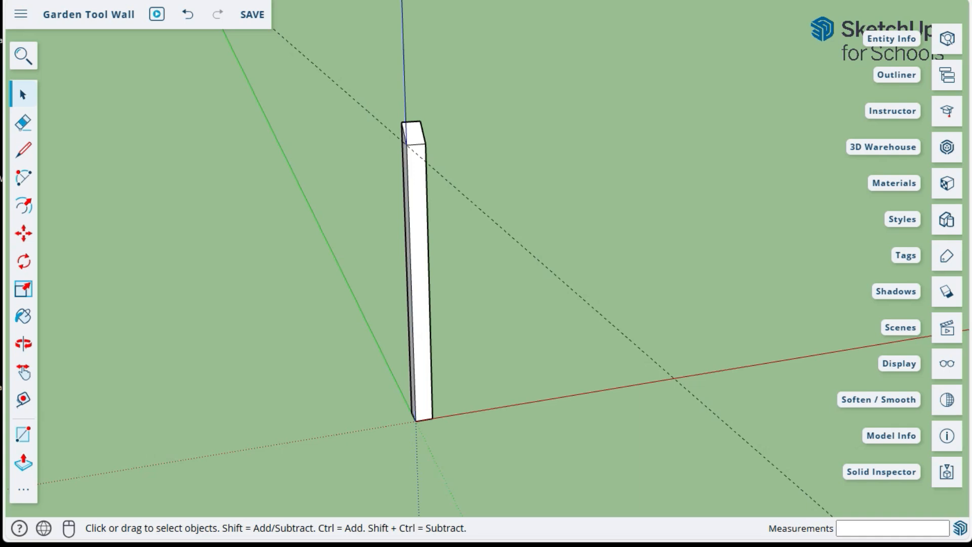
pyautogui.tripleClick(420, 261)
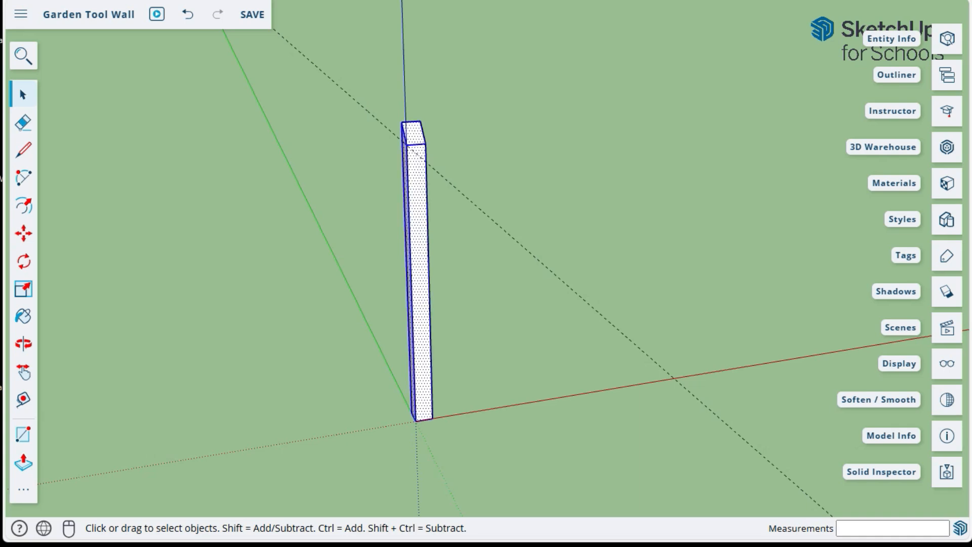
pyautogui.rightClick(422, 168)
pyautogui.moveTo(501, 335)
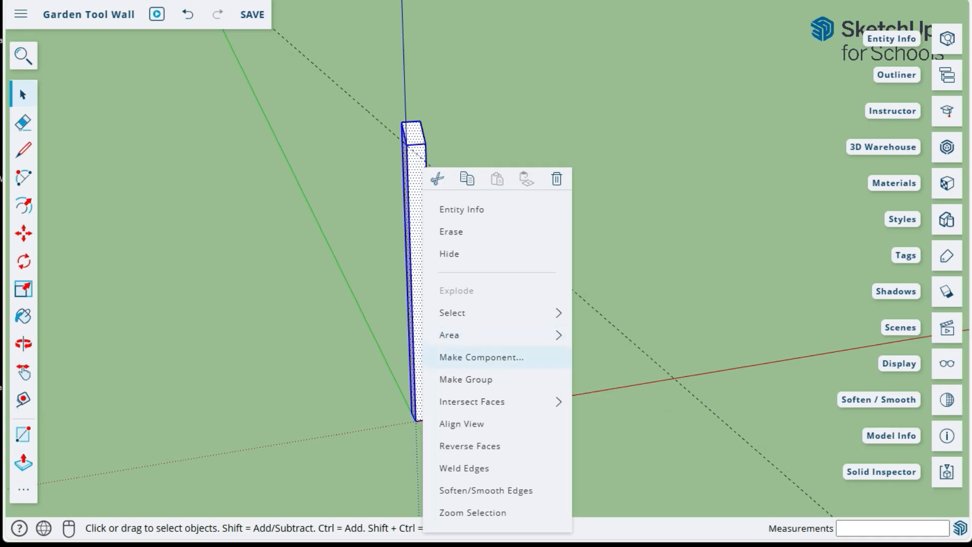
pyautogui.click(481, 357)
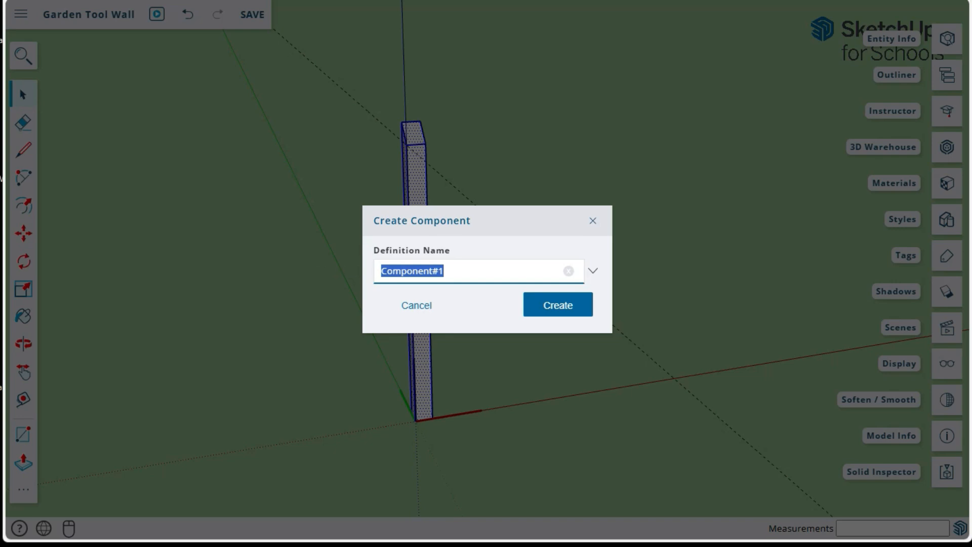
pyautogui.write('Post')
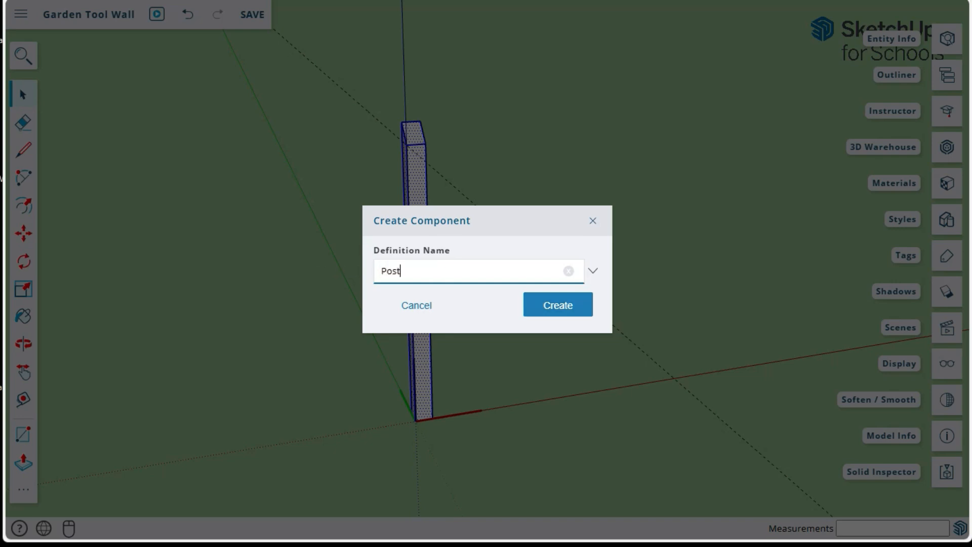
pyautogui.press('Return')
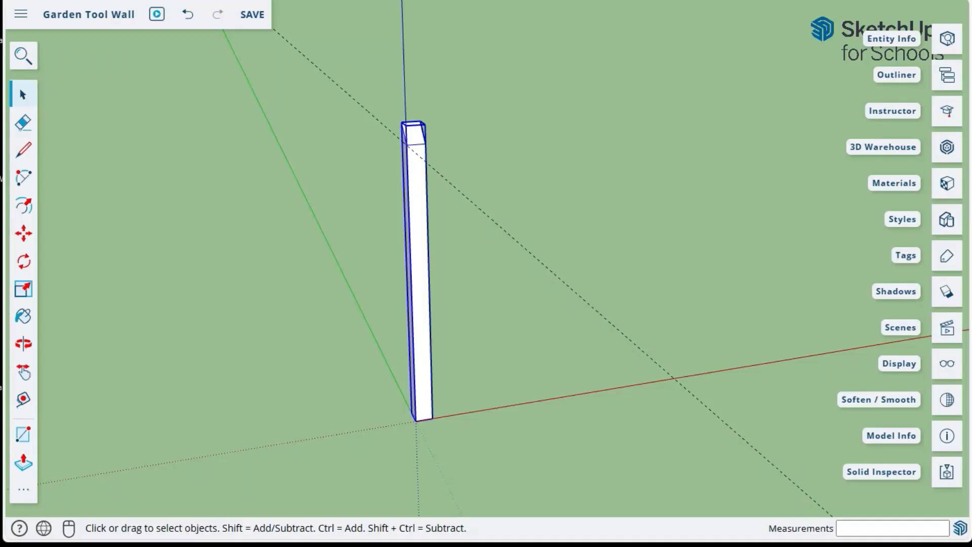
# Place a Tape Measure guide point 60" from the origin along the red axis
pyautogui.scroll(-1, 332, 411)
pyautogui.scroll(-2, 360, 407)
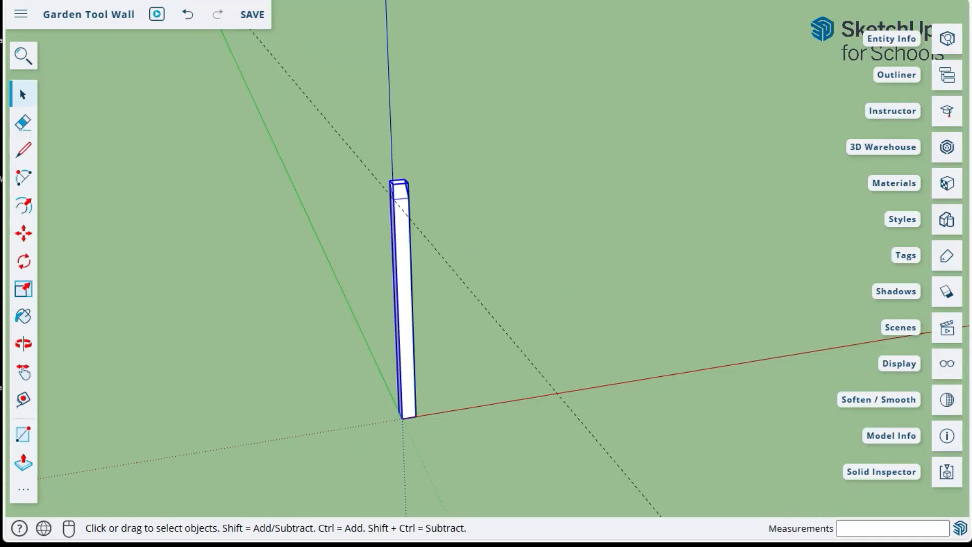
pyautogui.moveTo(365, 400); pyautogui.dragTo(307, 402, button='middle')
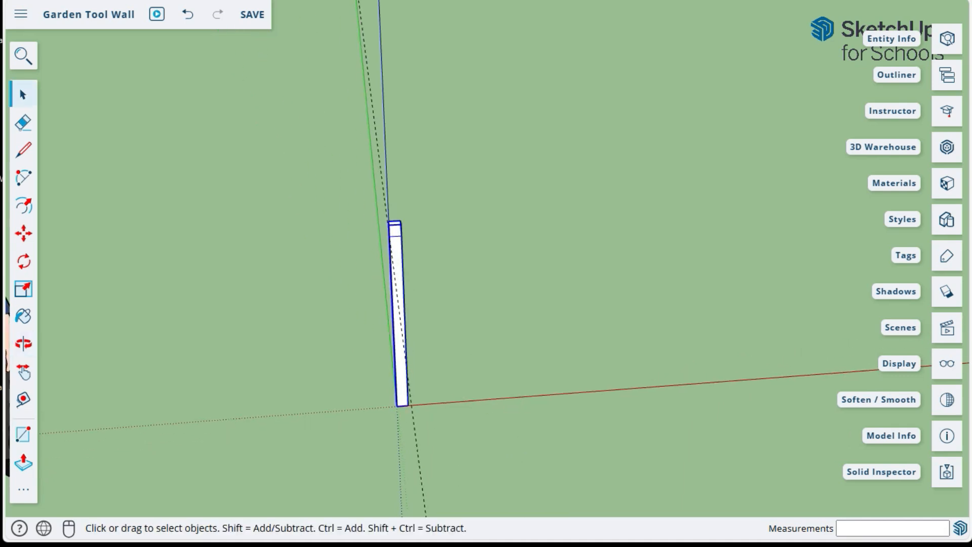
pyautogui.scroll(3, 398, 405)
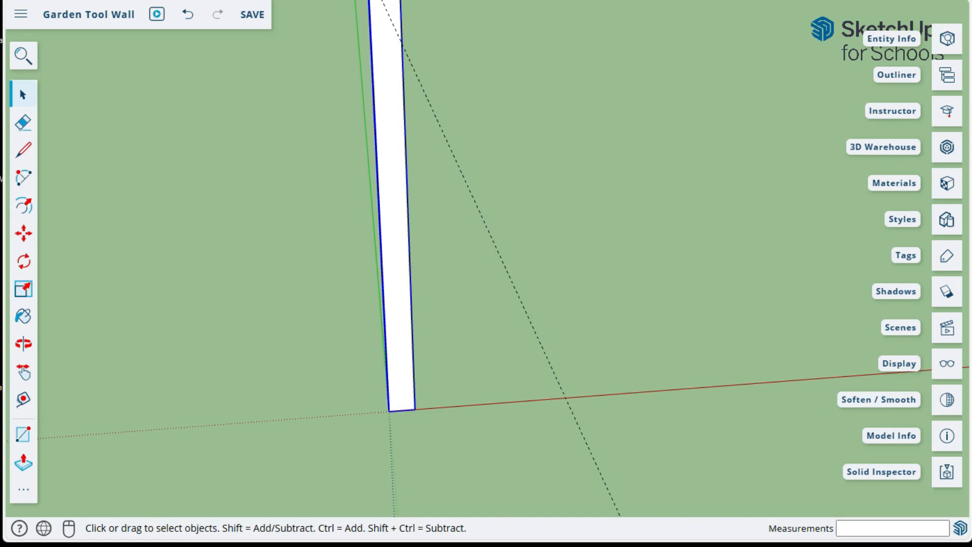
pyautogui.moveTo(486, 253); pyautogui.dragTo(538, 238, button='middle')
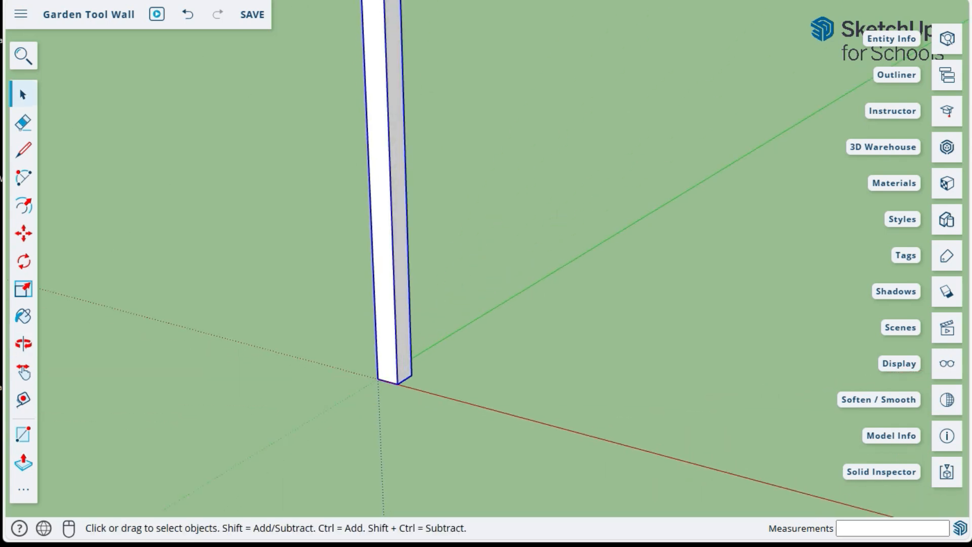
pyautogui.press('t')
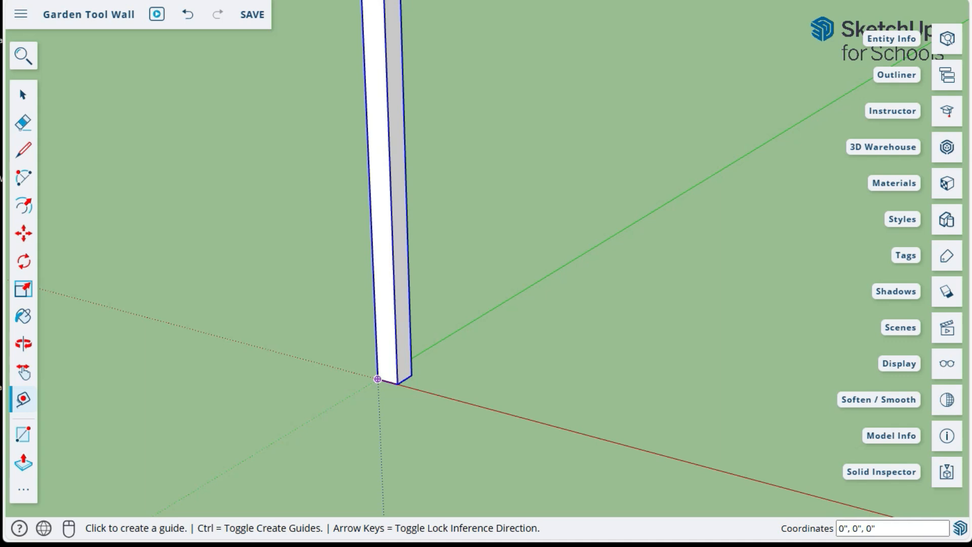
pyautogui.click(378, 379)
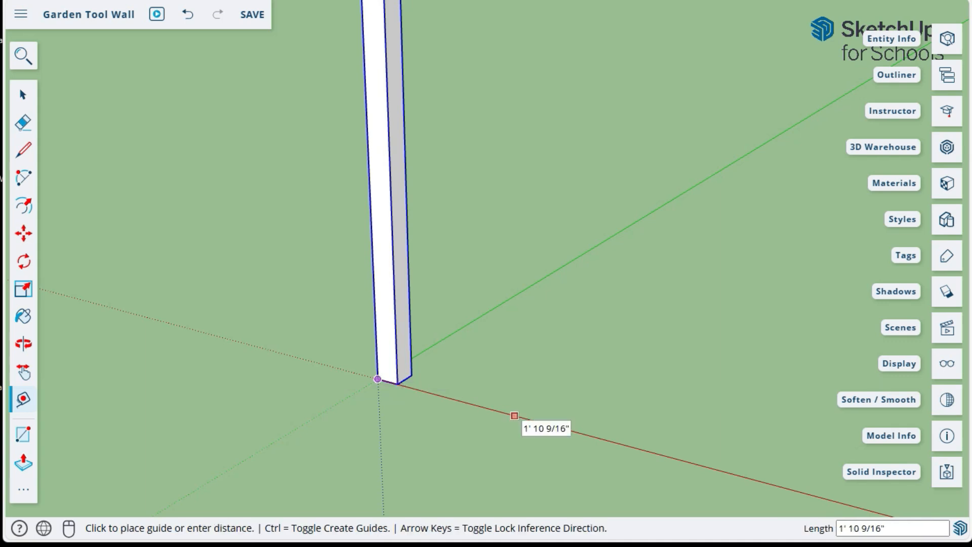
pyautogui.write('60')
pyautogui.press('Return')
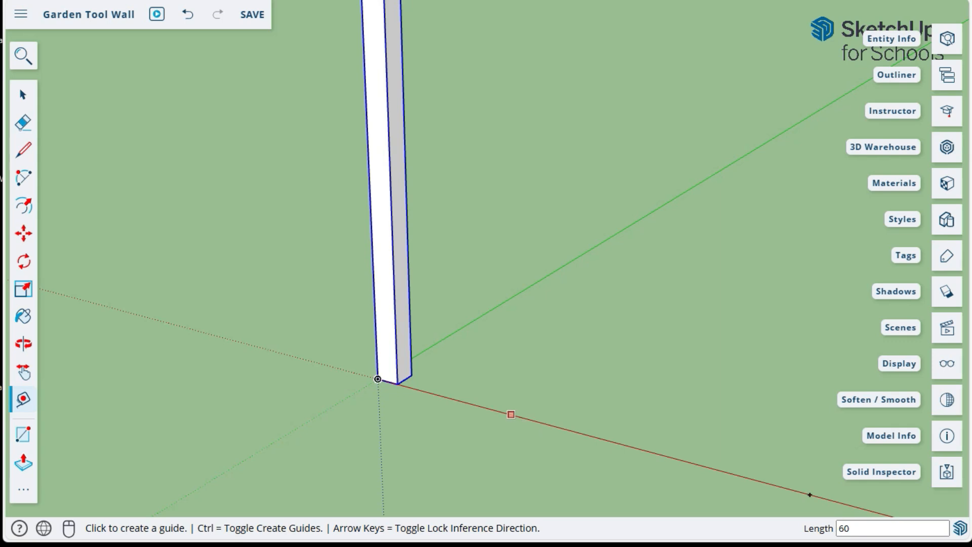
# Try a guide line parallel to the green axis at 60", and undo the 60" guides
pyautogui.click(442, 339)
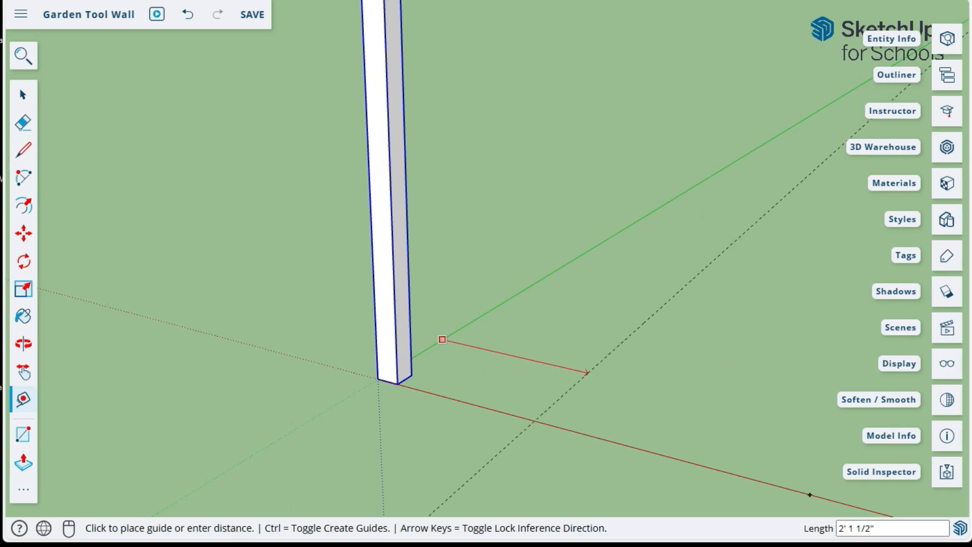
pyautogui.write('60')
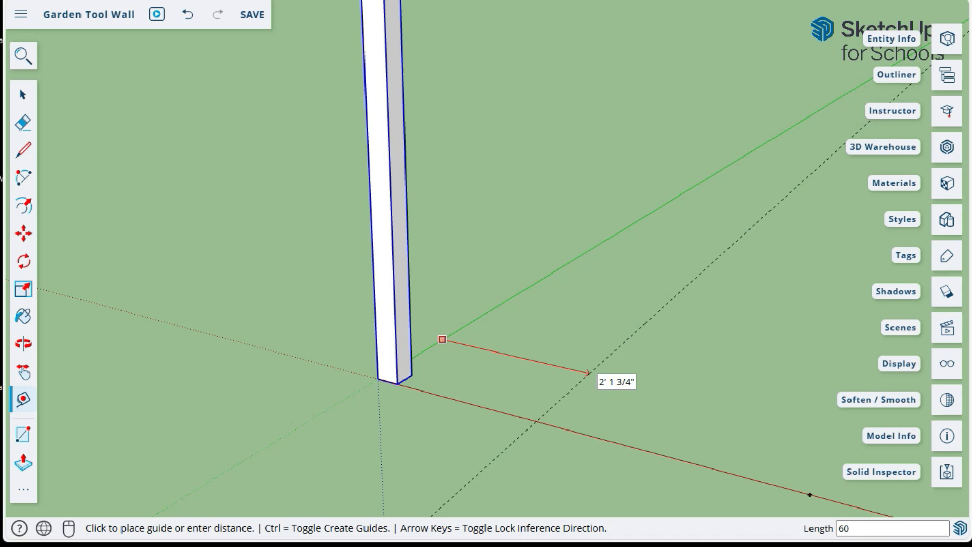
pyautogui.press('Return')
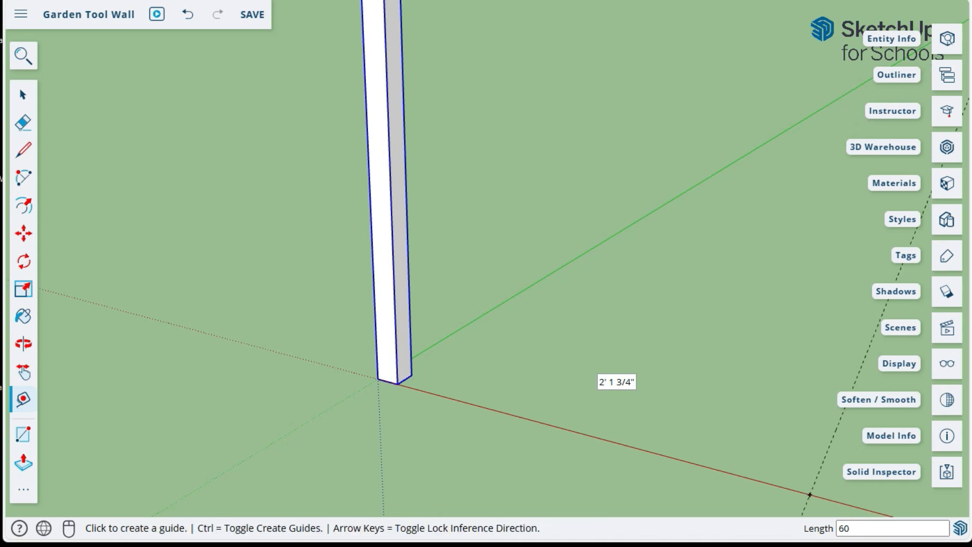
pyautogui.press('space')
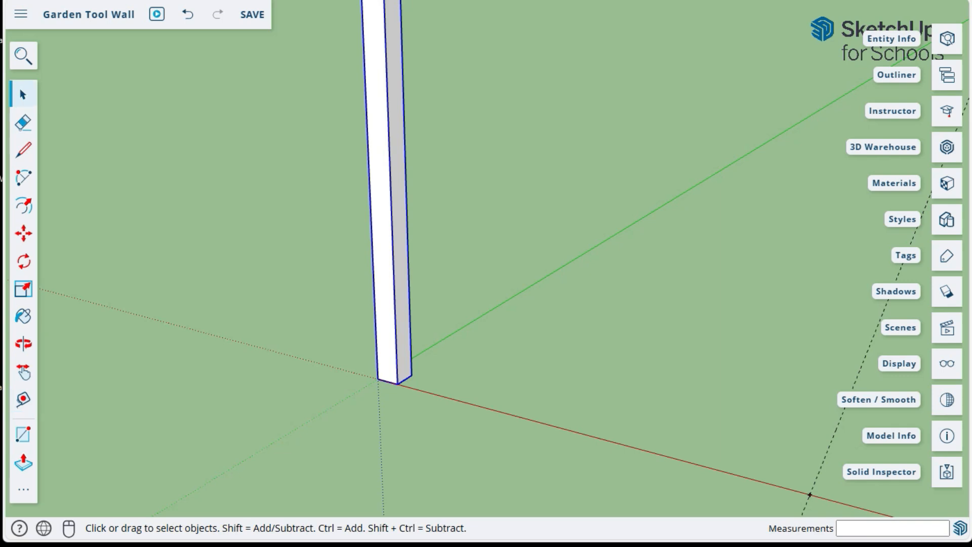
pyautogui.hotkey('ctrl', 'z')
# Place a Tape Measure guide line parallel to the green axis, offset 60" along the red axis
pyautogui.press('t')
pyautogui.click(430, 347)
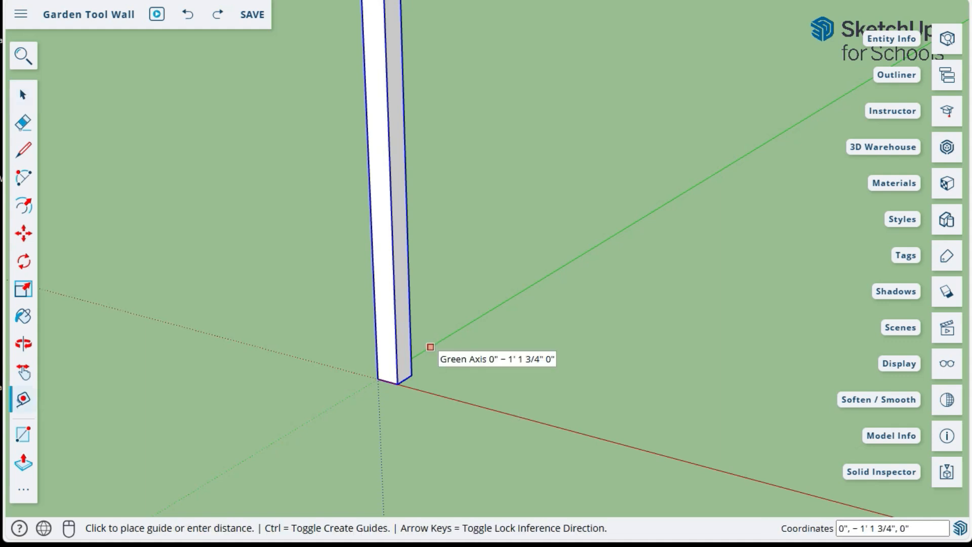
pyautogui.write('60')
pyautogui.press('Return')
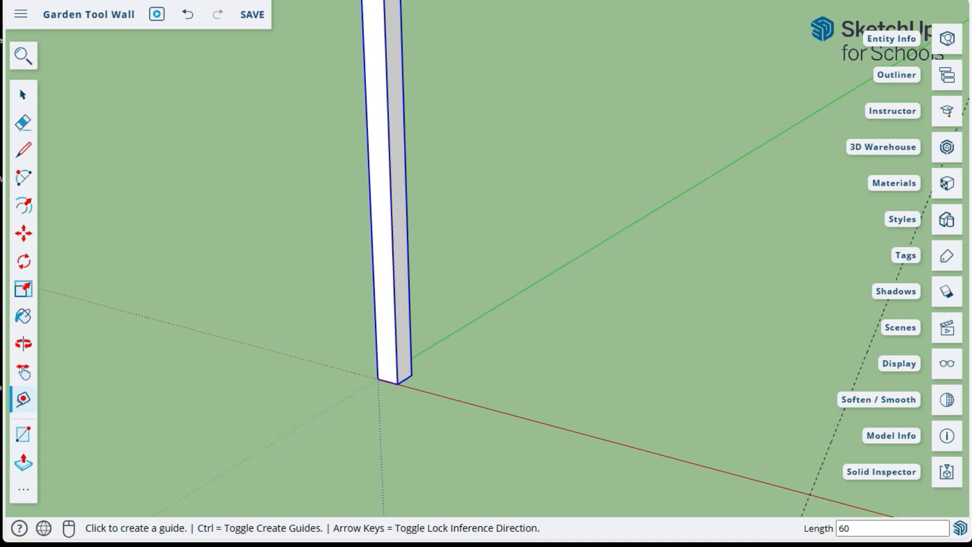
# Copy the post 4' 8 1/2" along the red axis so its outer bottom corner meets the guide line
pyautogui.press('m')
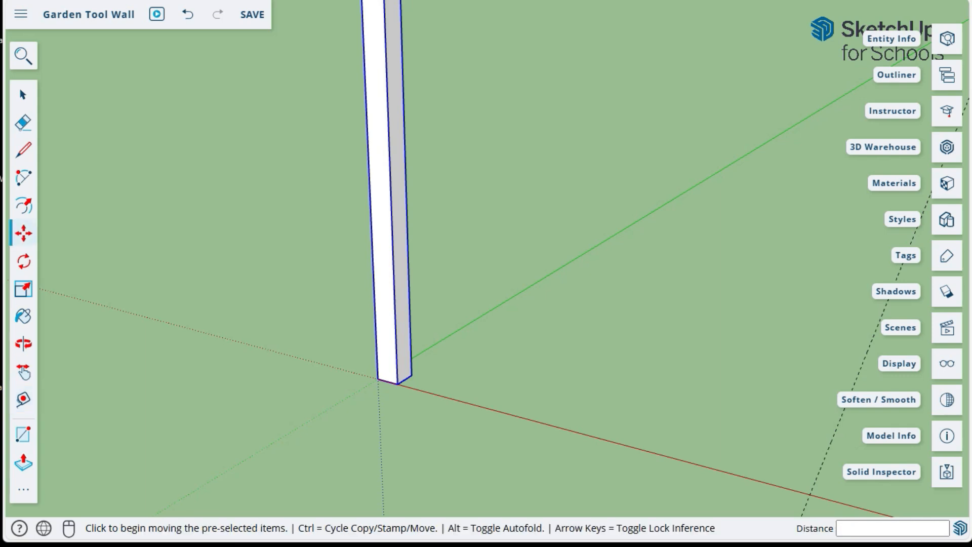
pyautogui.click(397, 384)
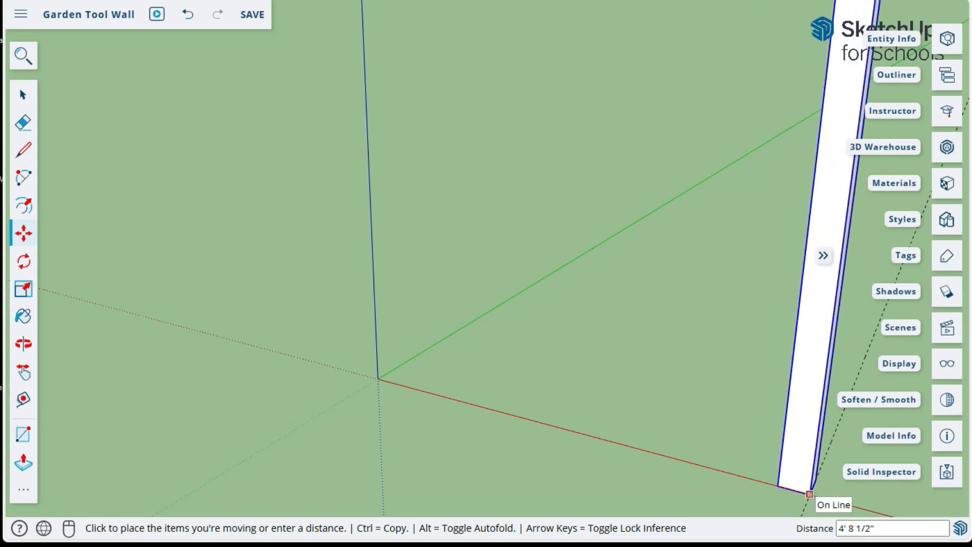
pyautogui.press('ctrl')
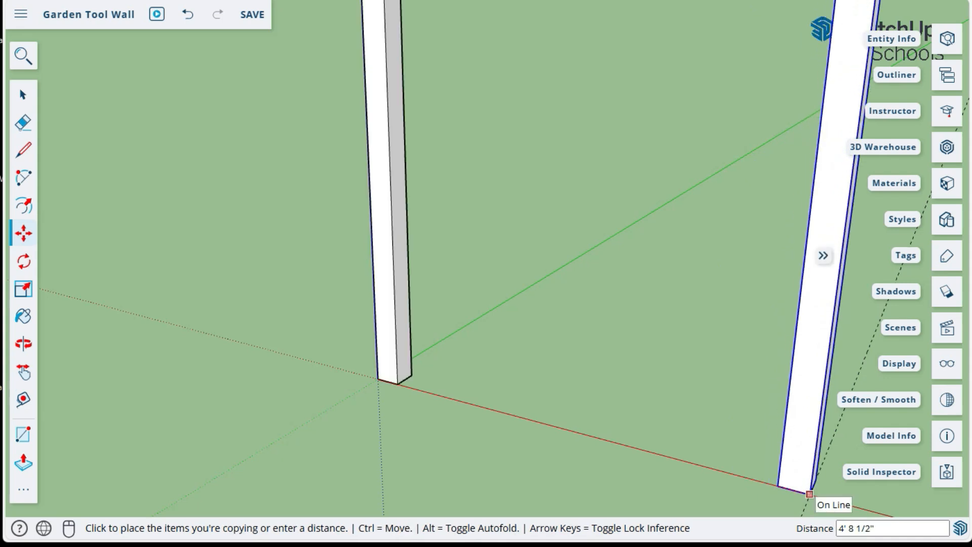
pyautogui.click(810, 494)
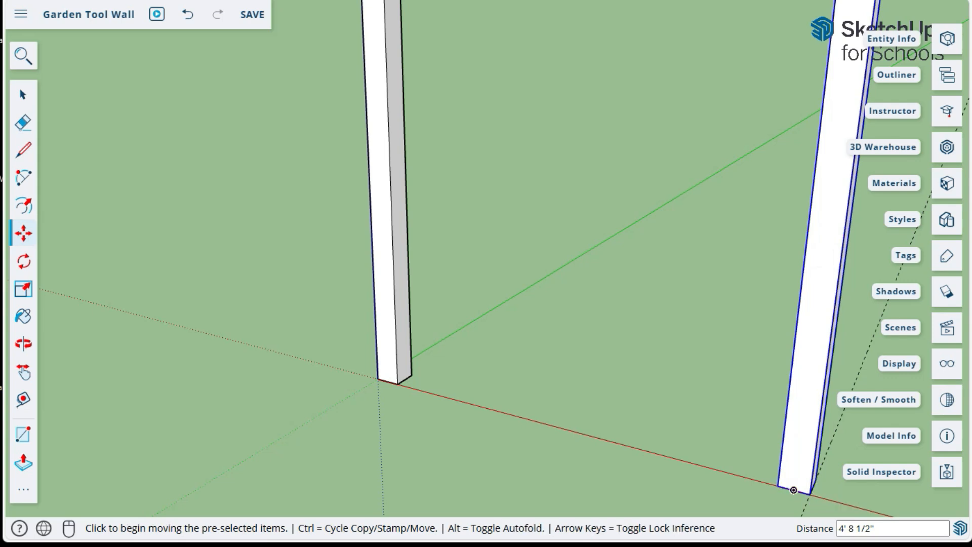
pyautogui.press('Escape')
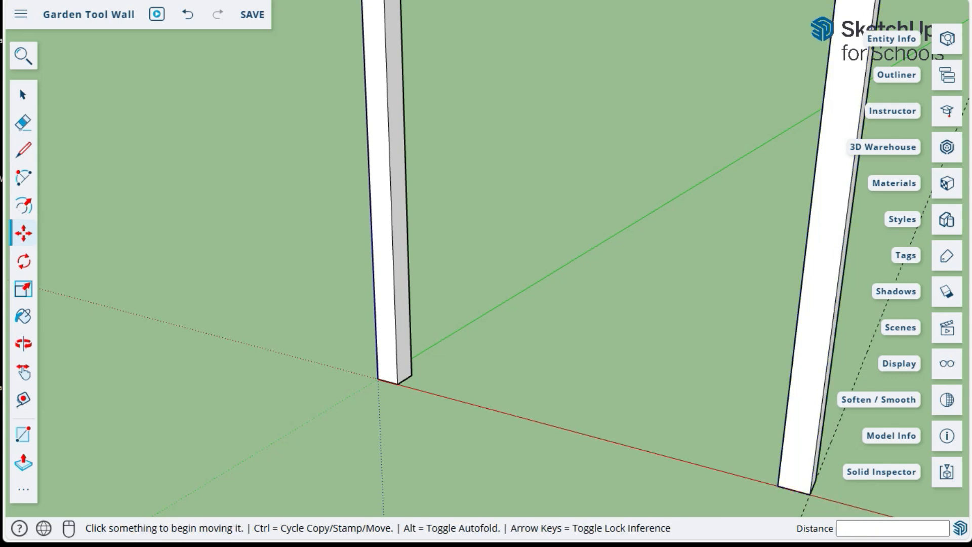
# Try a freehand rectangle about 2 9/16" square at the lower corner of the copied post's angled top, and undo it
pyautogui.press('space')
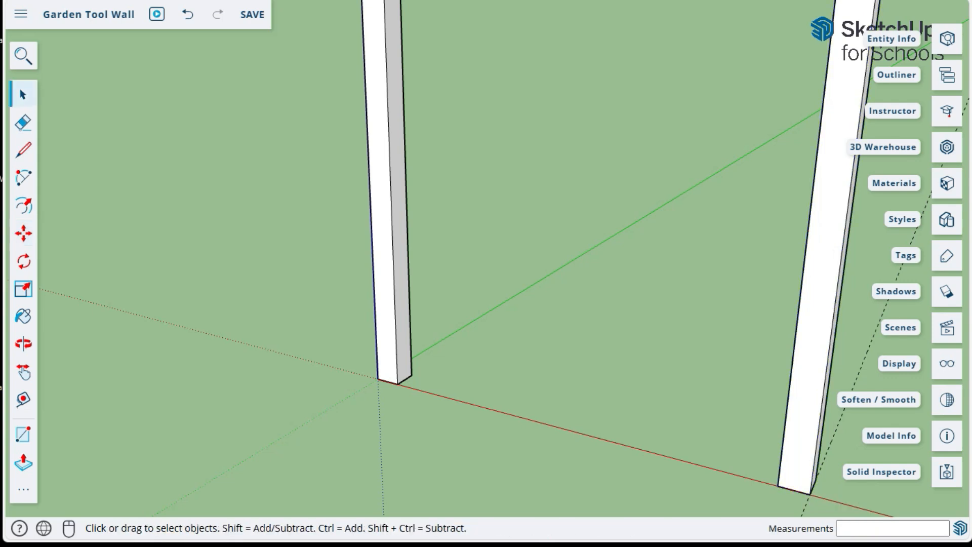
pyautogui.moveTo(582, 329); pyautogui.dragTo(580, 377, button='middle')
pyautogui.scroll(-3, 521, 380)
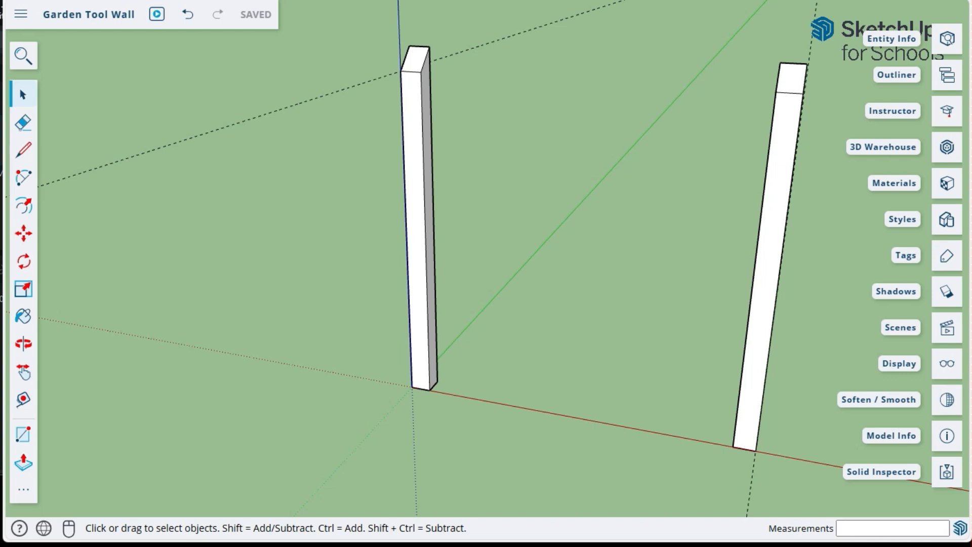
pyautogui.moveTo(608, 274); pyautogui.dragTo(383, 227, button='middle')
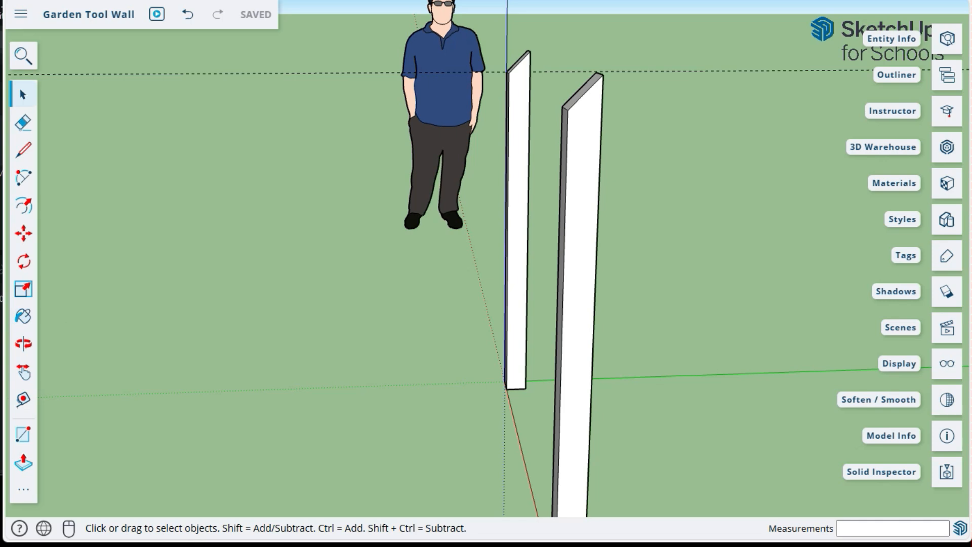
pyautogui.press('r')
pyautogui.scroll(2, 565, 109)
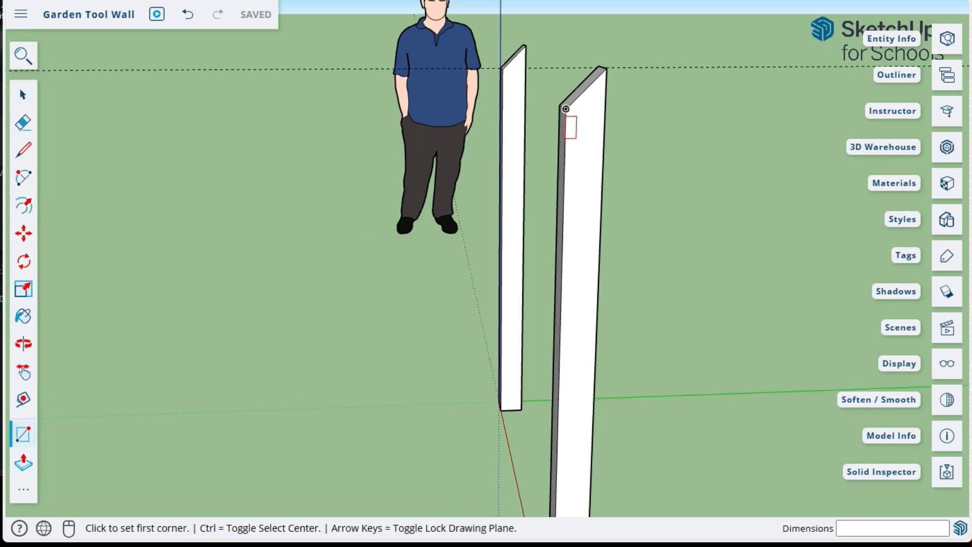
pyautogui.click(564, 108)
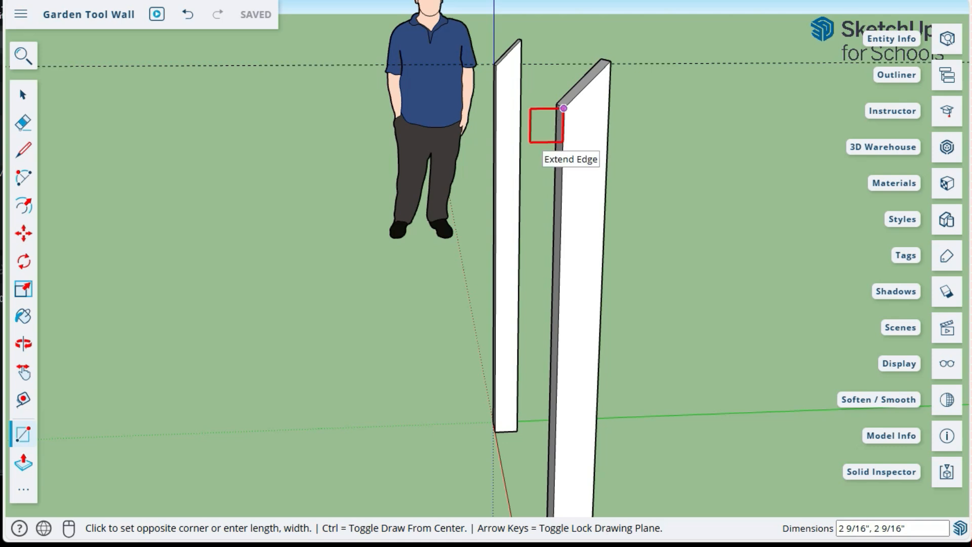
pyautogui.click(564, 108)
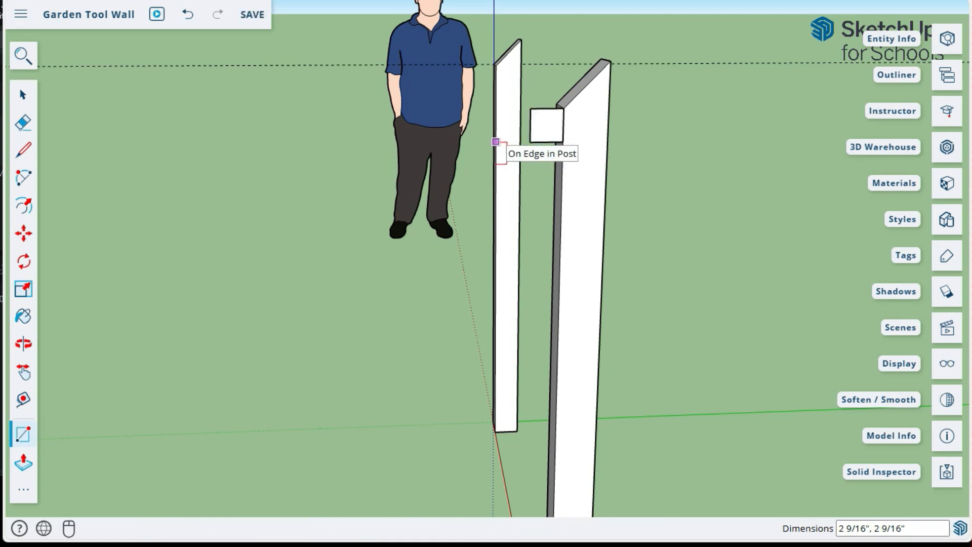
pyautogui.hotkey('ctrl', 'z')
pyautogui.press('ctrl')
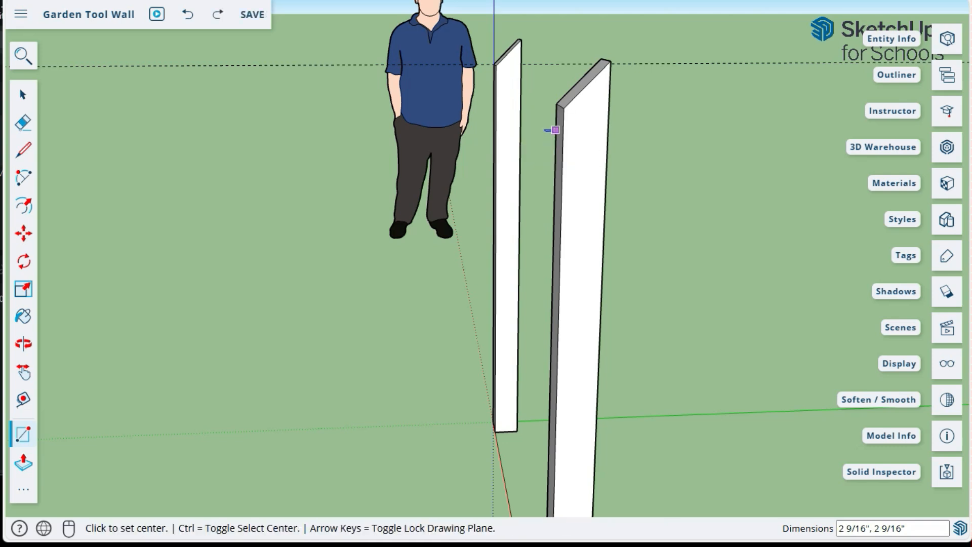
pyautogui.press('ctrl')
# Draw a 1.5" by 3.5" vertical rectangle projecting in front of the copied post from the lower corner of its angled top
pyautogui.click(563, 108)
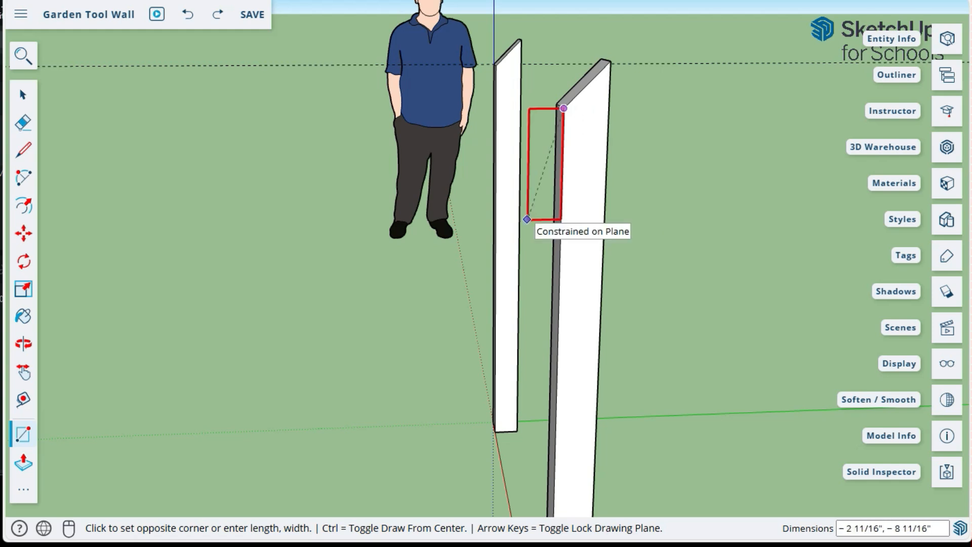
pyautogui.write('1.5,3.5')
pyautogui.press('Return')
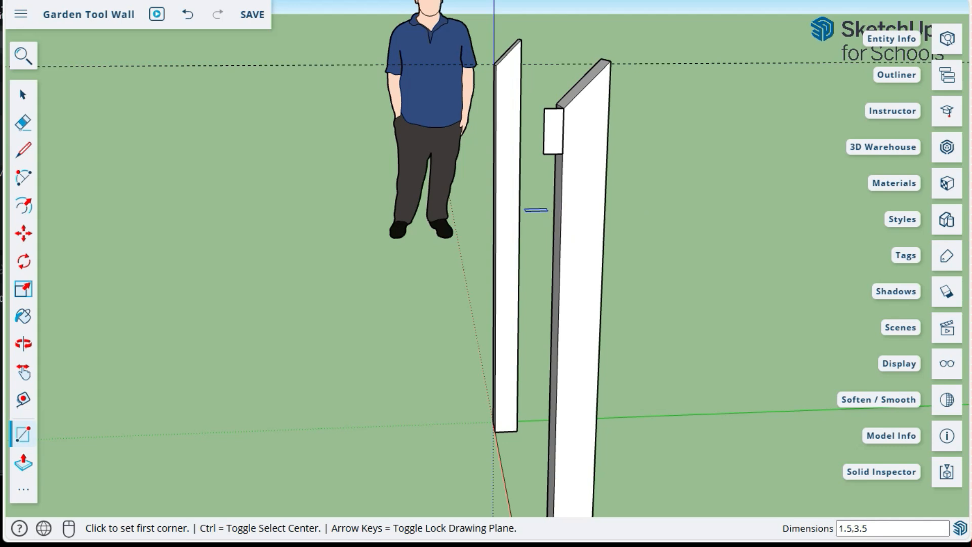
pyautogui.press('space')
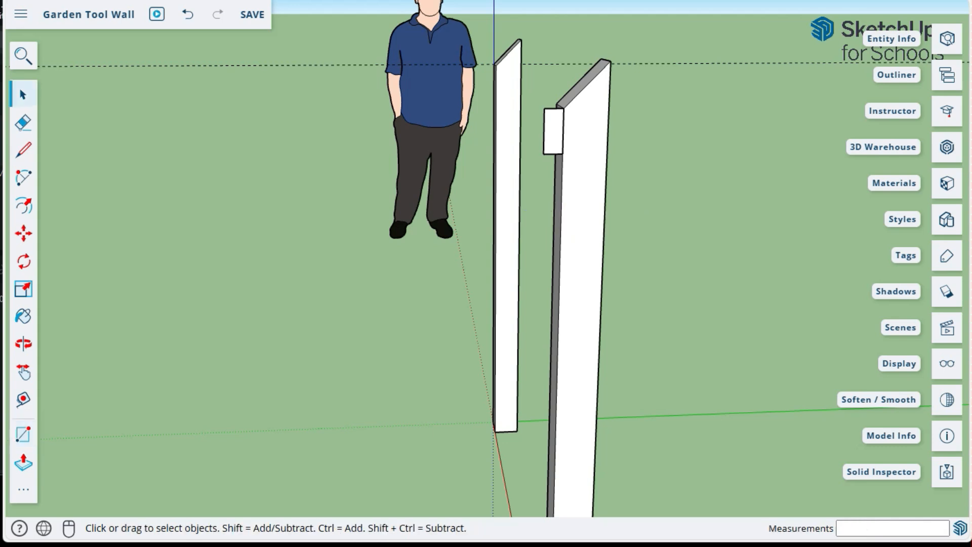
# Push/Pull the small rectangle 5' across to the outer face of the post at the origin, forming a rail
pyautogui.click(578, 218)
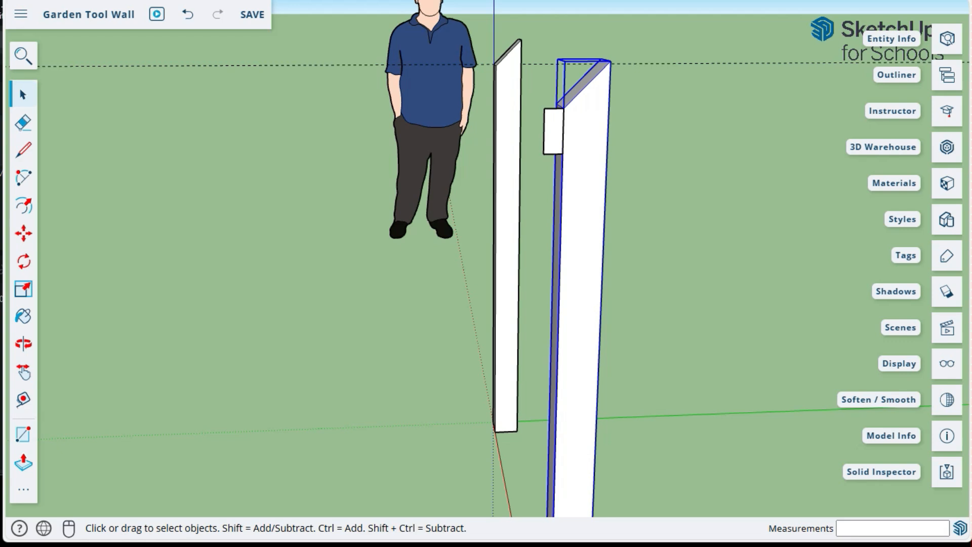
pyautogui.click(553, 131)
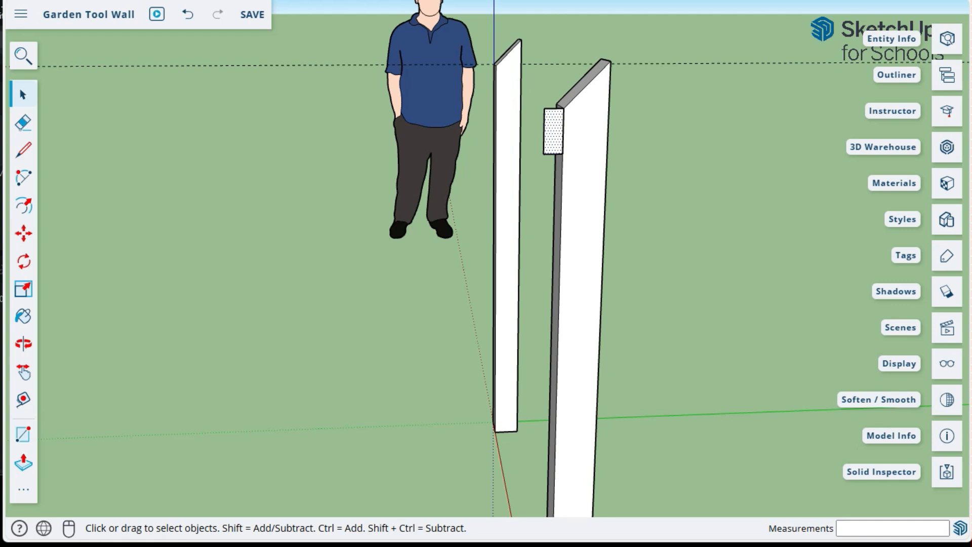
pyautogui.moveTo(507, 228); pyautogui.dragTo(537, 332, button='middle')
pyautogui.moveTo(486, 283); pyautogui.dragTo(544, 301, button='middle')
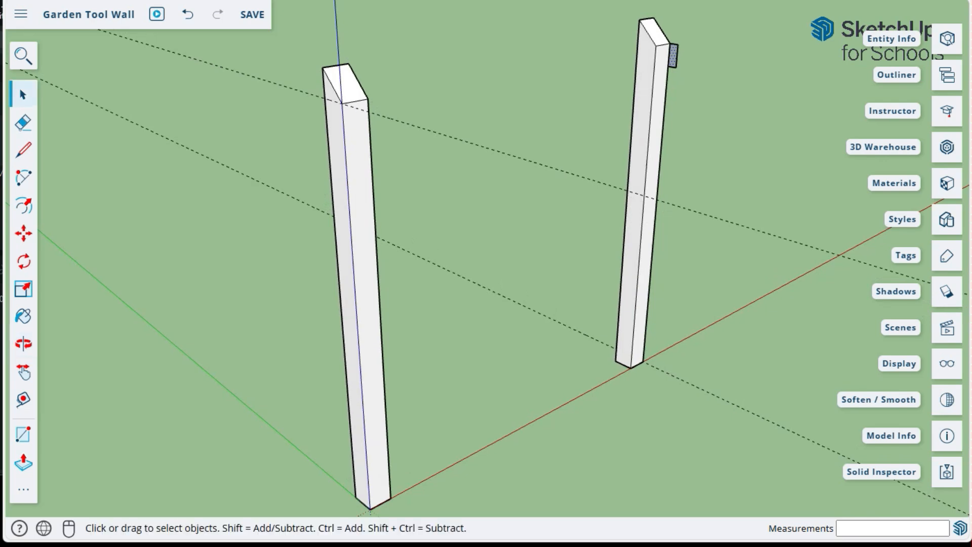
pyautogui.moveTo(544, 301); pyautogui.dragTo(583, 304, button='middle')
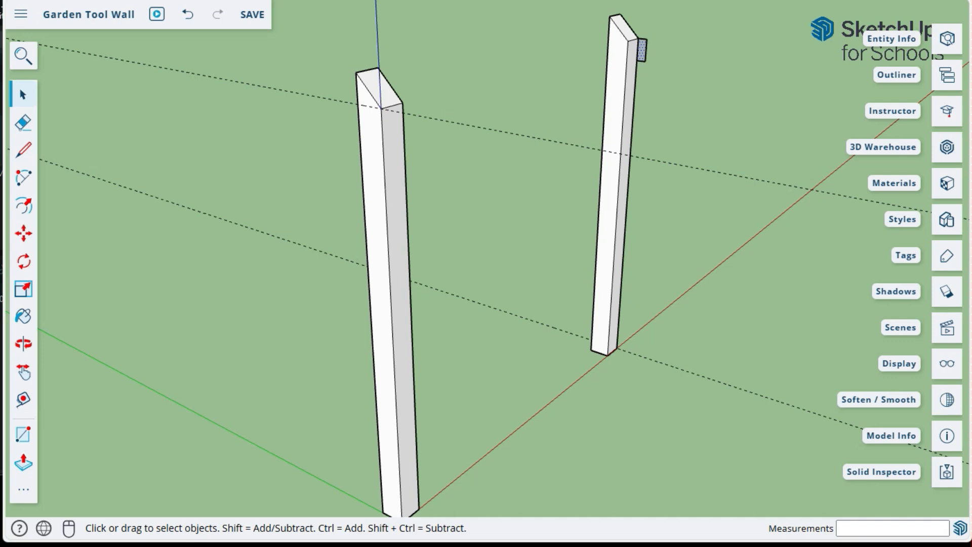
pyautogui.press('p')
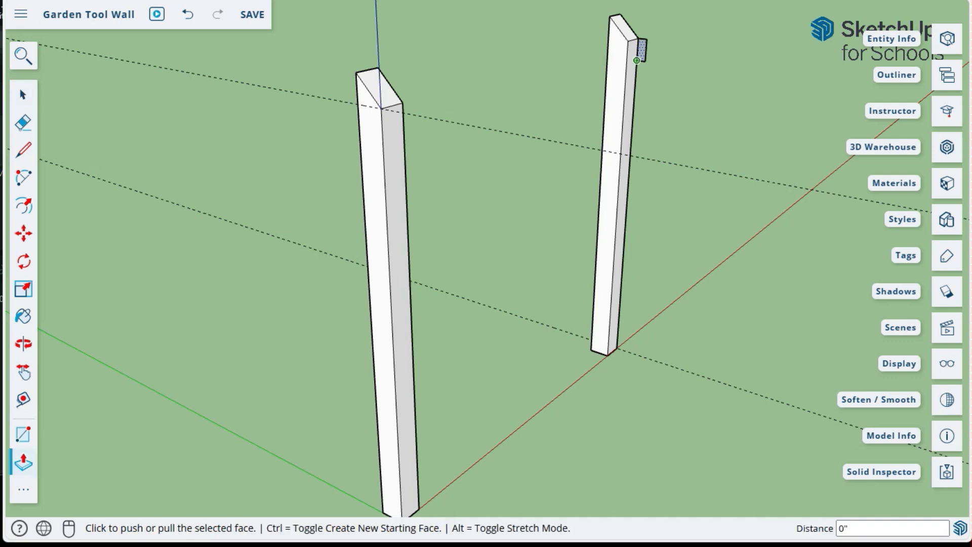
pyautogui.click(638, 60)
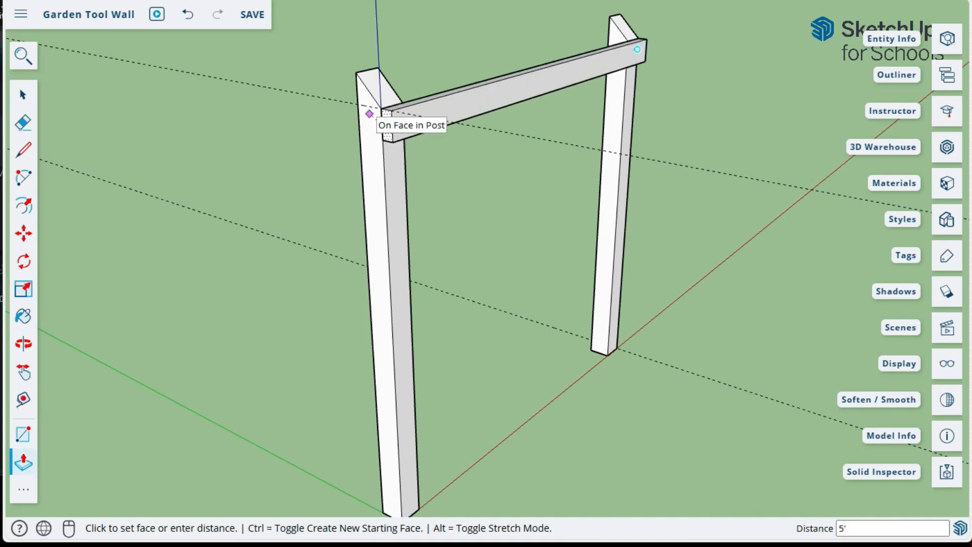
pyautogui.click(369, 114)
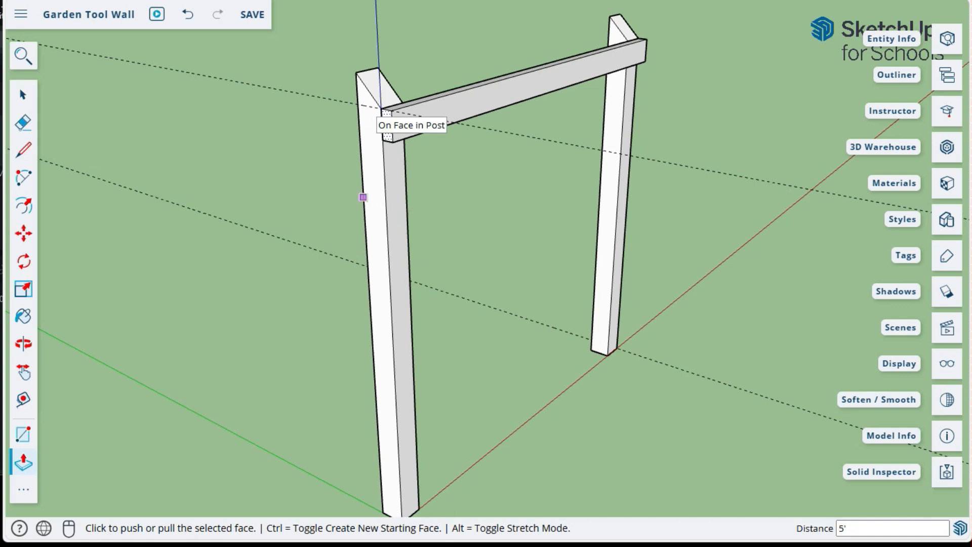
# Draw a 2 1/8" line on the rail's end face at the origin post, continuing the slope of the post's angled top
pyautogui.scroll(2, 363, 197)
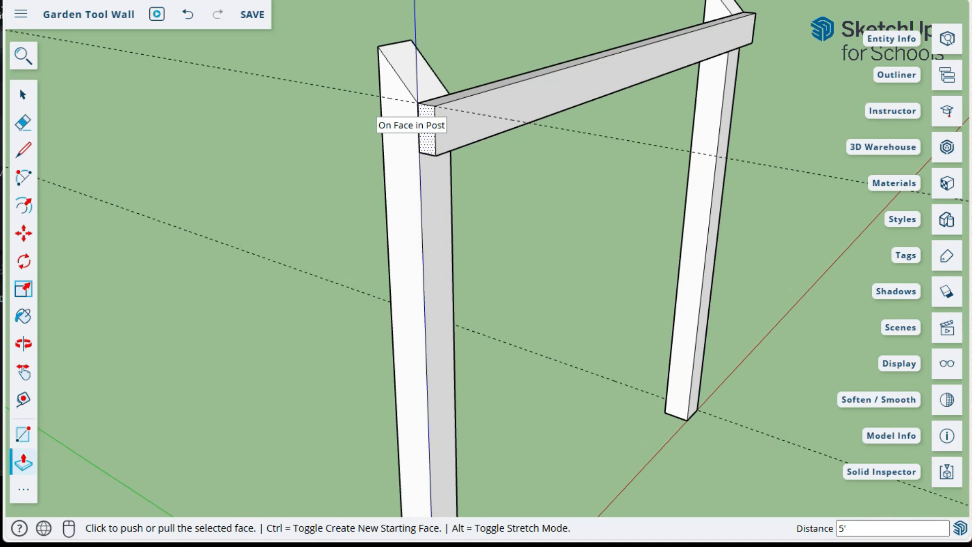
pyautogui.press('t')
pyautogui.moveTo(406, 151); pyautogui.dragTo(499, 169, button='middle')
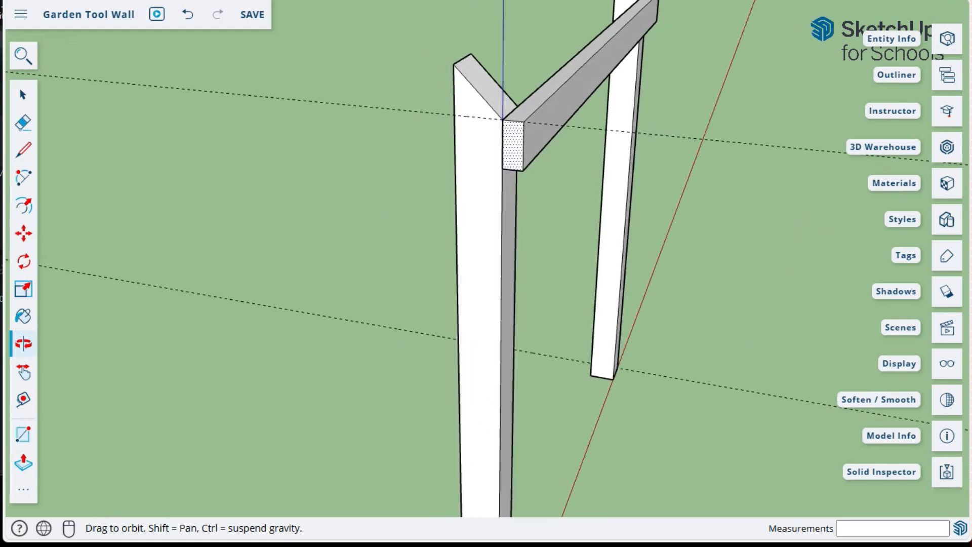
pyautogui.moveTo(512, 133); pyautogui.dragTo(517, 134, button='middle')
pyautogui.scroll(2, 514, 126)
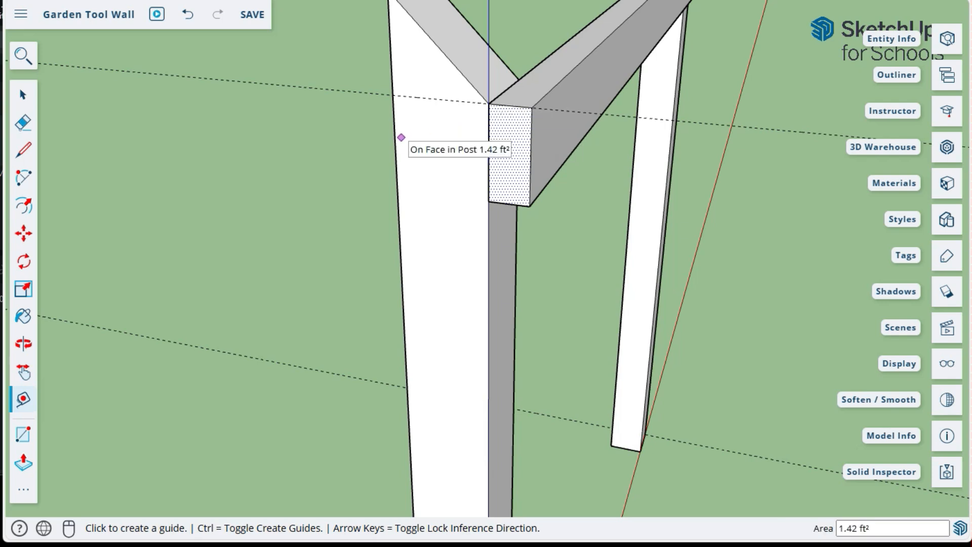
pyautogui.press('l')
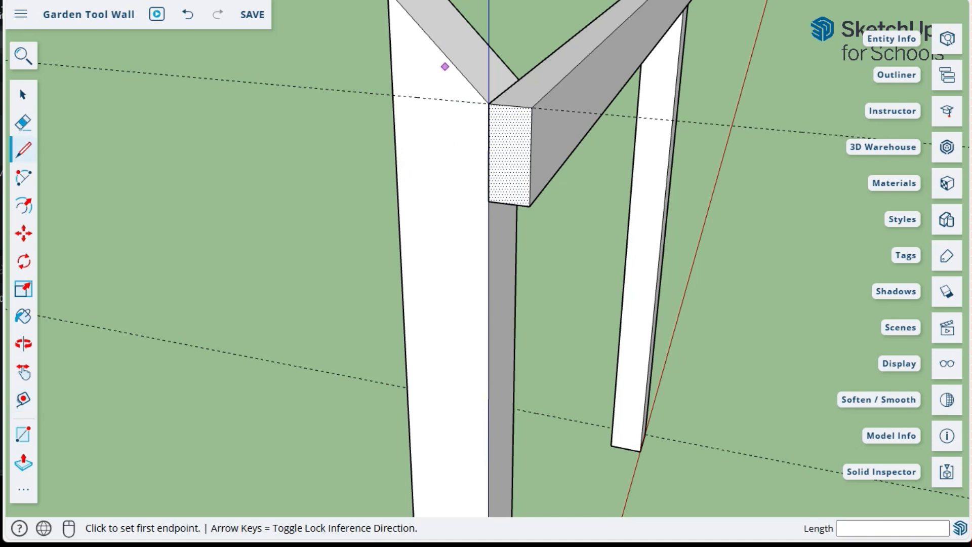
pyautogui.click(487, 104)
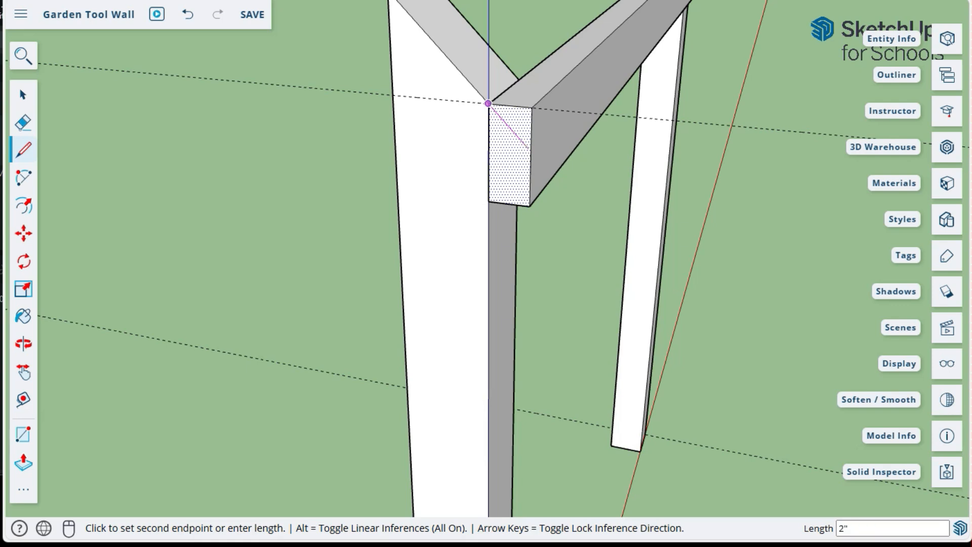
pyautogui.click(531, 150)
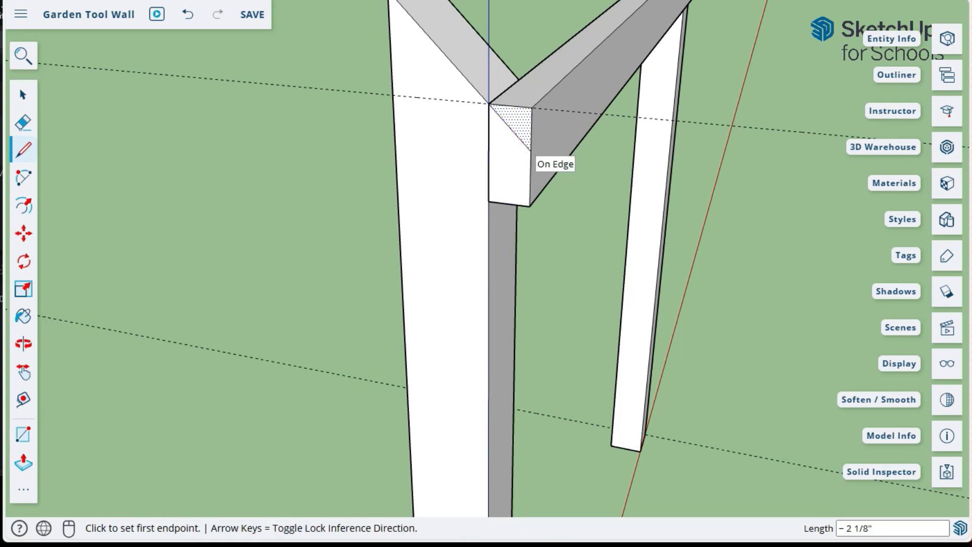
# Draw a line along the rail's front face from the slope line's end, and a matching 2 1/8" slope line on the opposite end face
pyautogui.scroll(-5, 206, 153)
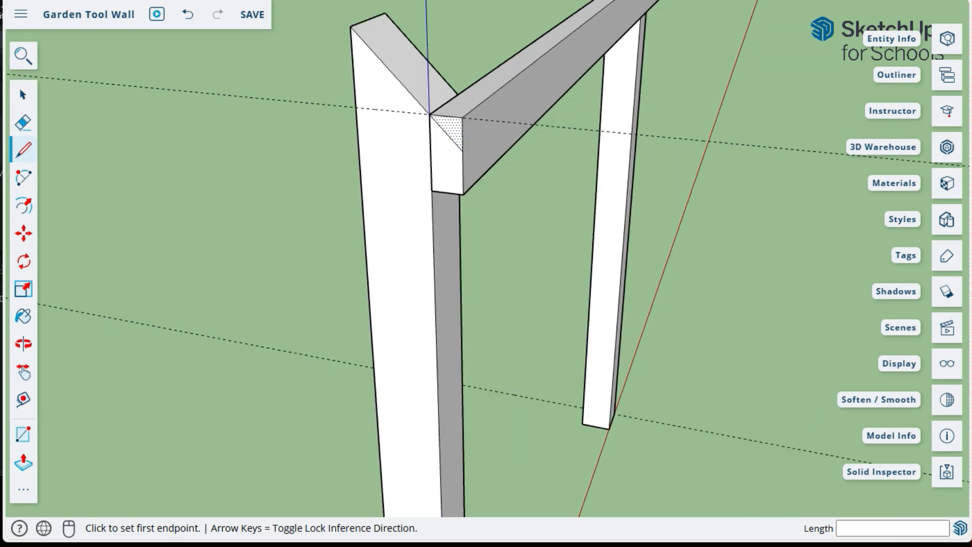
pyautogui.moveTo(506, 227); pyautogui.dragTo(400, 223, button='middle')
pyautogui.moveTo(298, 124); pyautogui.dragTo(292, 123, button='middle')
pyautogui.click(259, 110)
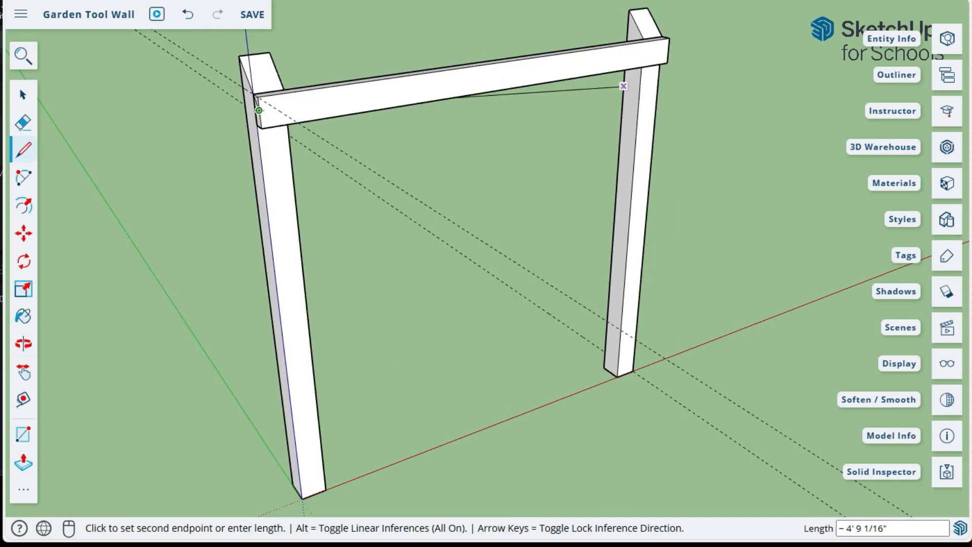
pyautogui.click(668, 49)
pyautogui.moveTo(669, 64); pyautogui.dragTo(453, 88, button='middle')
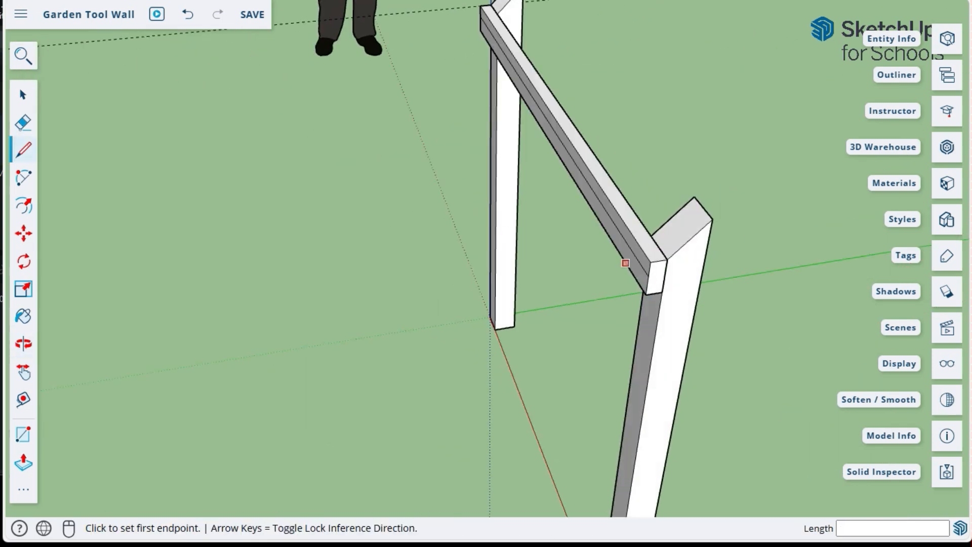
pyautogui.click(648, 276)
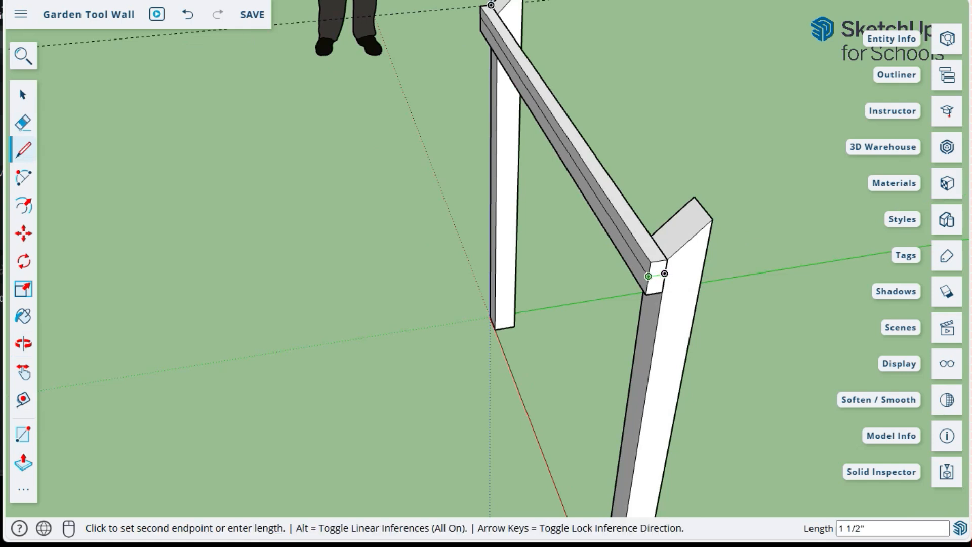
pyautogui.click(667, 261)
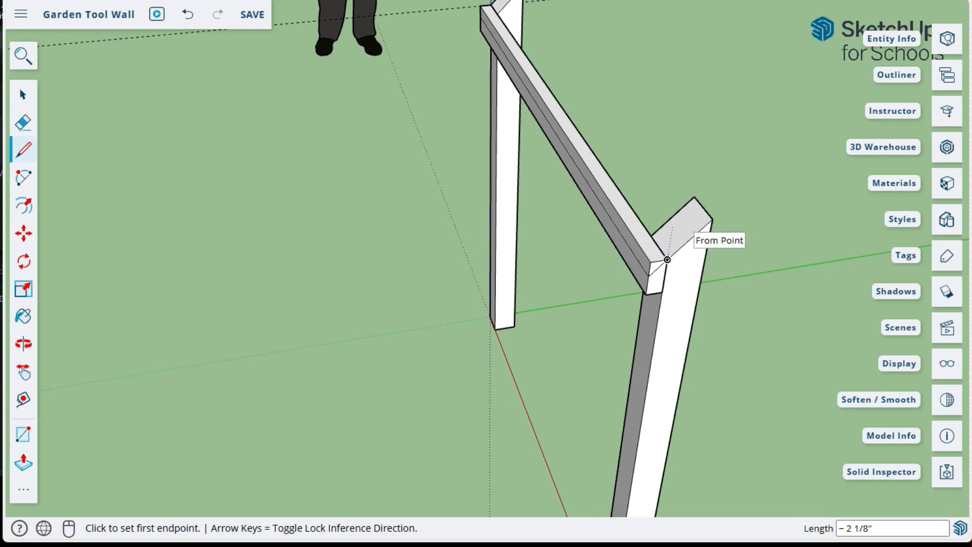
# Delete the rail's upper front edge and erase the leftover top edge on its end face at the copied post
pyautogui.press('space')
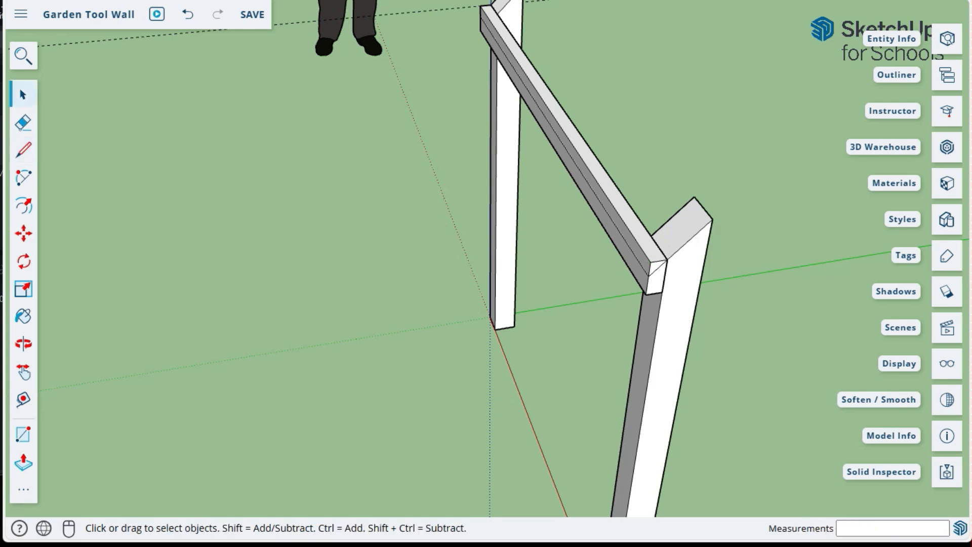
pyautogui.click(623, 220)
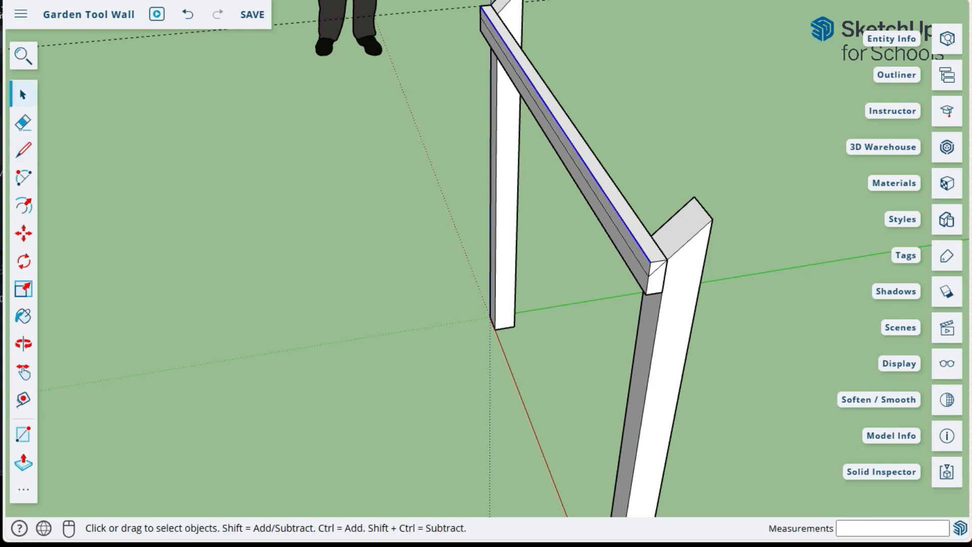
pyautogui.press('Delete')
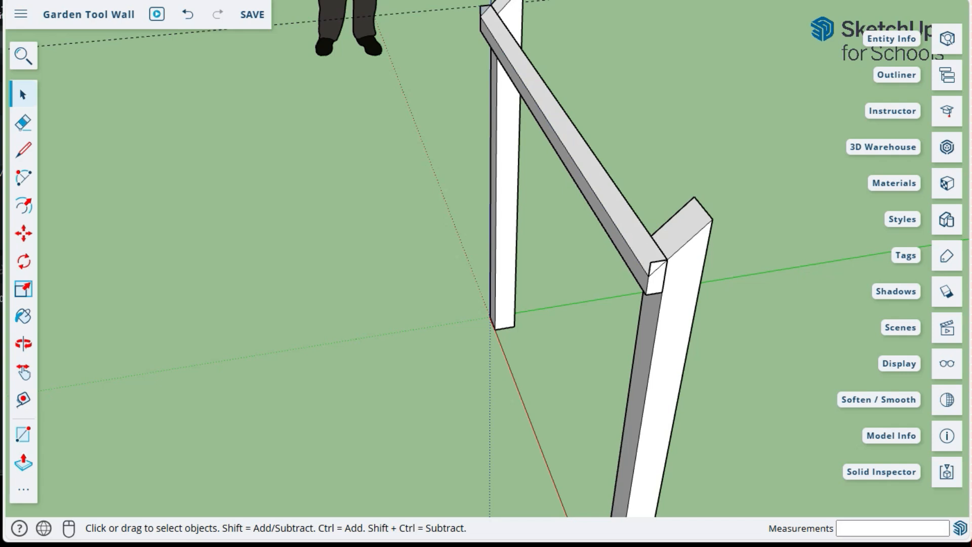
pyautogui.scroll(3, 642, 268)
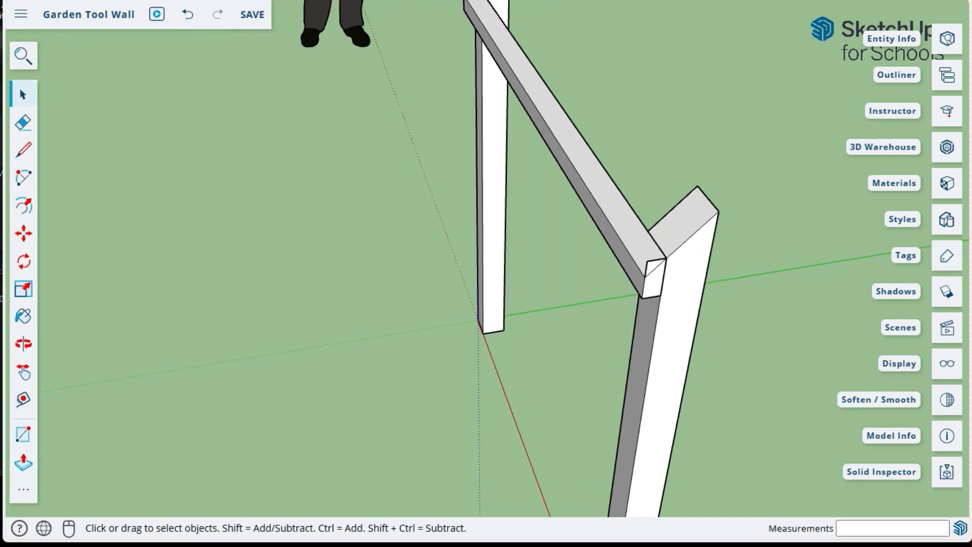
pyautogui.press('e')
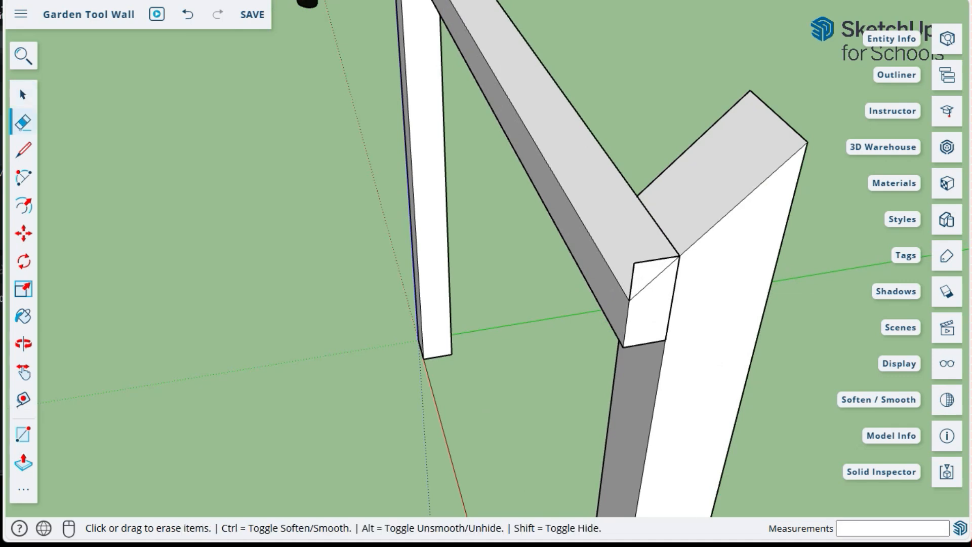
pyautogui.click(656, 260)
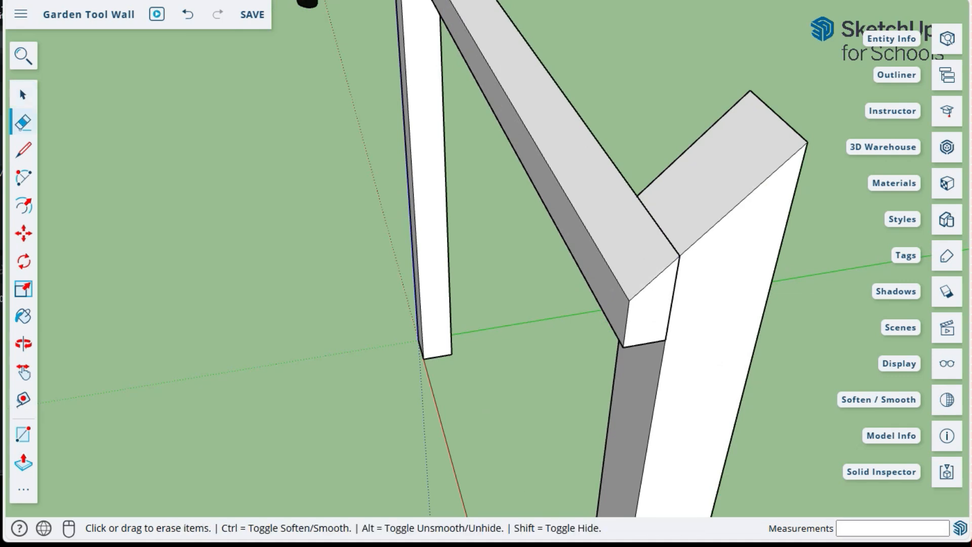
pyautogui.scroll(-4, 740, 314)
pyautogui.scroll(4, 522, 41)
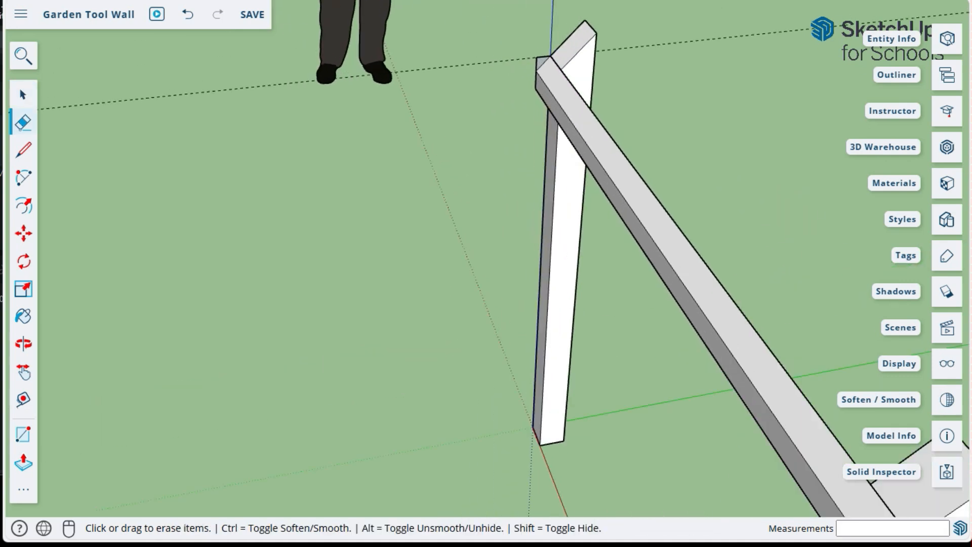
# Erase the leftover top edges on the rail's end at the origin post and check the bevel at both ends
pyautogui.moveTo(572, 87); pyautogui.dragTo(550, 116)
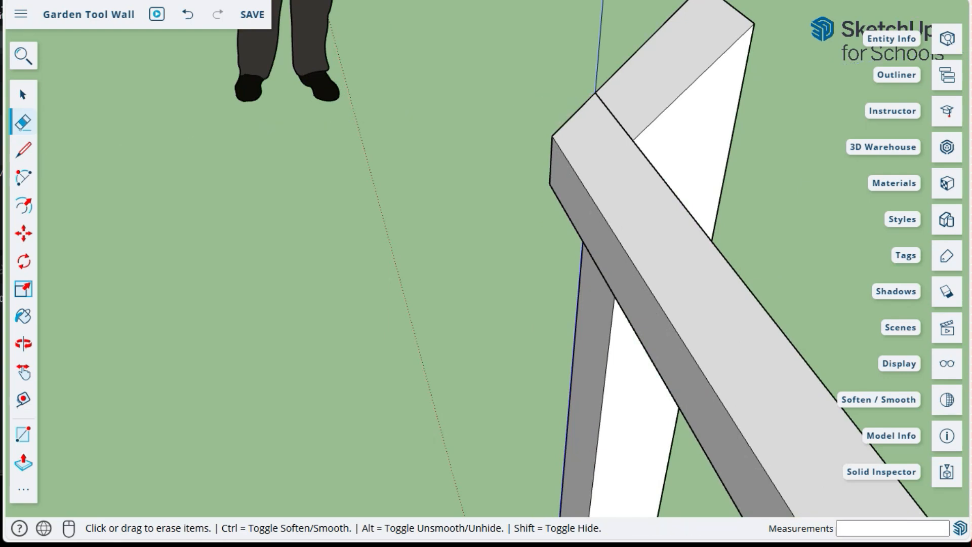
pyautogui.scroll(-5, 420, 152)
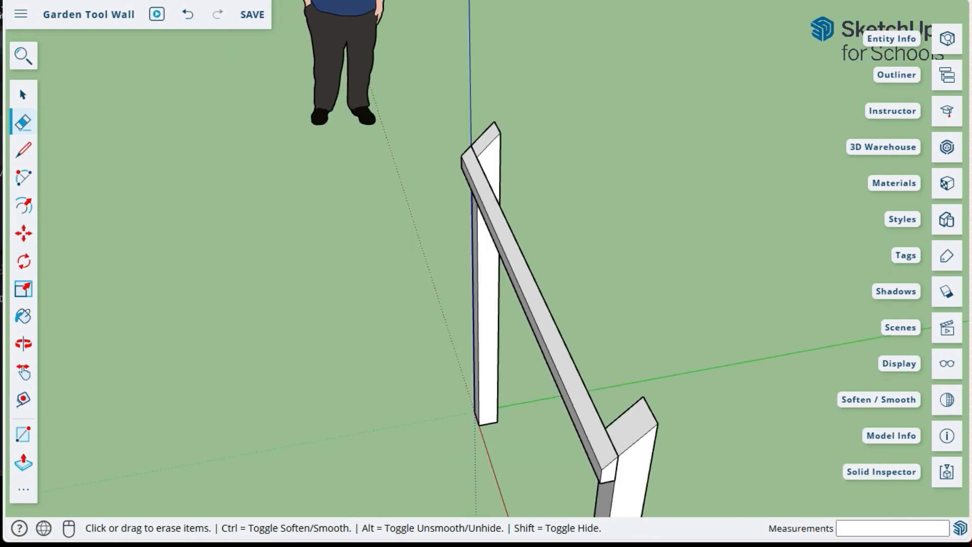
pyautogui.moveTo(441, 243); pyautogui.dragTo(603, 258, button='middle')
pyautogui.moveTo(486, 253)
pyautogui.mouseDown(button='middle')
pyautogui.moveTo(588, 248)
pyautogui.moveTo(659, 228)
pyautogui.moveTo(517, 248)
pyautogui.moveTo(598, 243)
pyautogui.mouseUp(button='middle')
pyautogui.scroll(5, 461, 268)
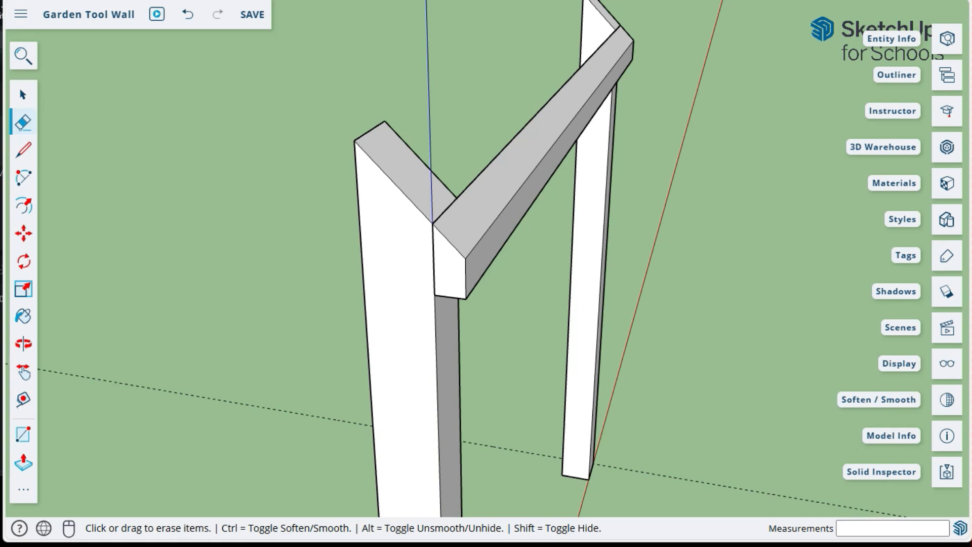
pyautogui.moveTo(455, 284); pyautogui.dragTo(463, 230, button='middle')
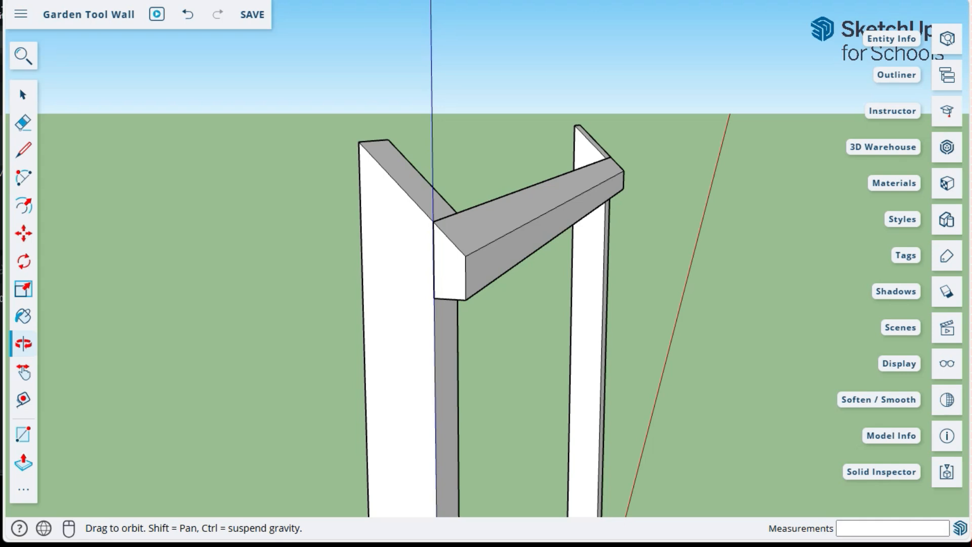
# Try placing a guide point 1' 7 1/2" below the rail's top back corner on the origin post
pyautogui.press('e')
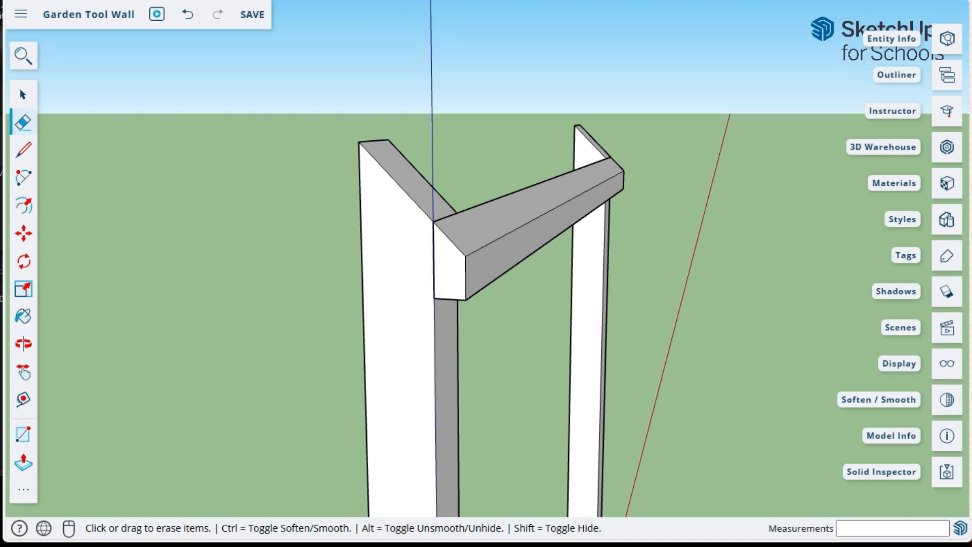
pyautogui.press('t')
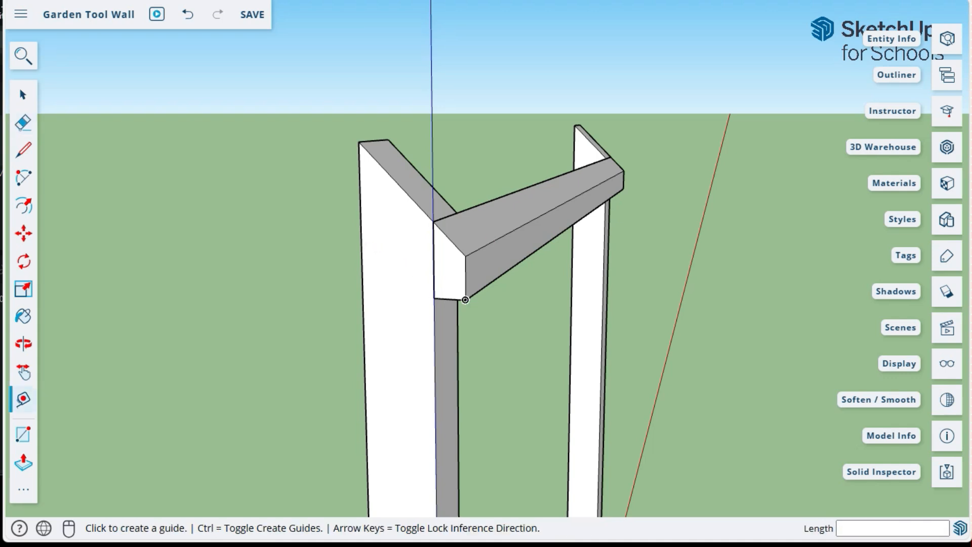
pyautogui.scroll(-3, 583, 196)
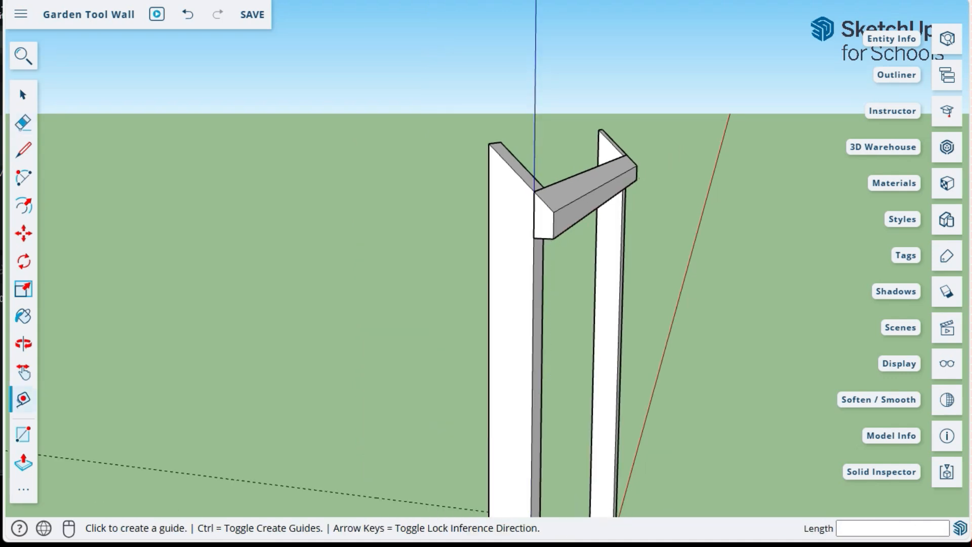
pyautogui.scroll(3, 517, 312)
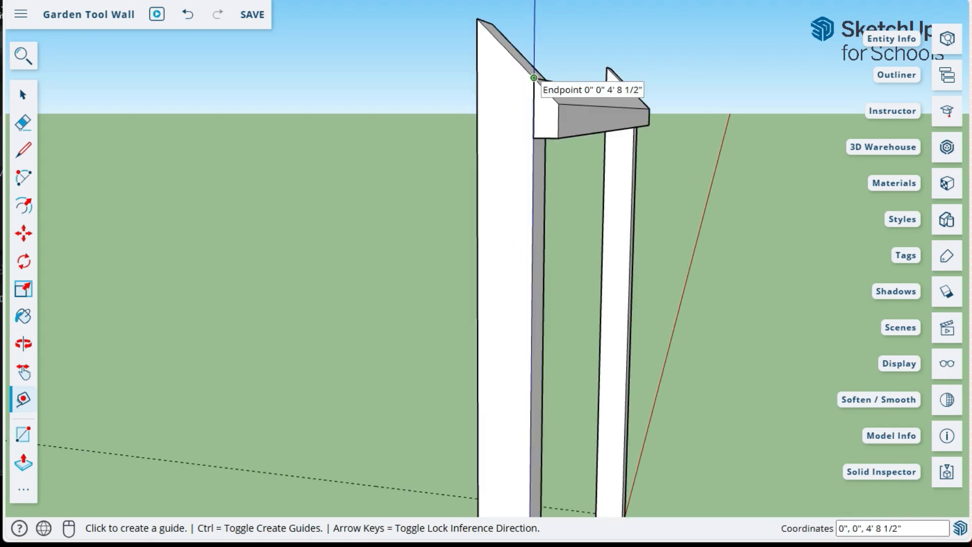
pyautogui.click(534, 77)
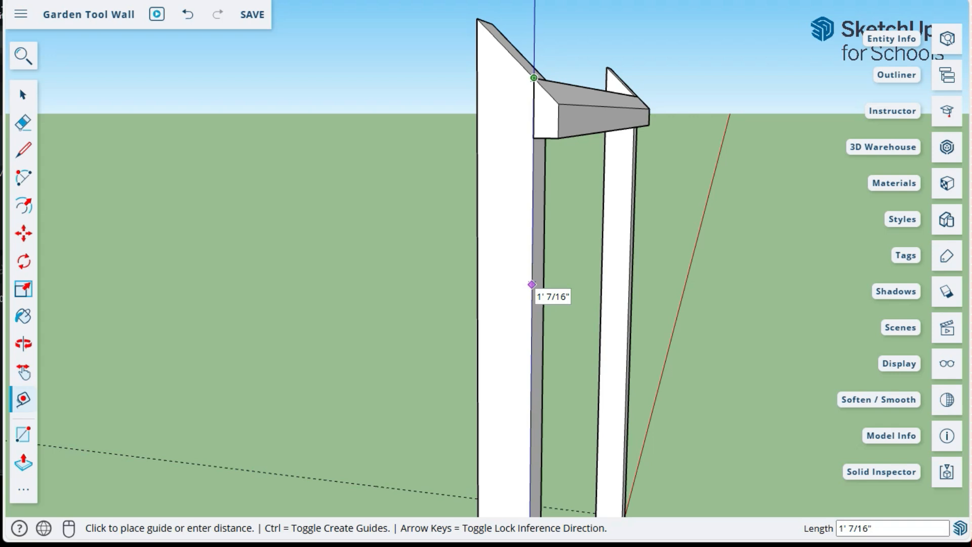
pyautogui.write("1' 7 1/2")
pyautogui.press('Return')
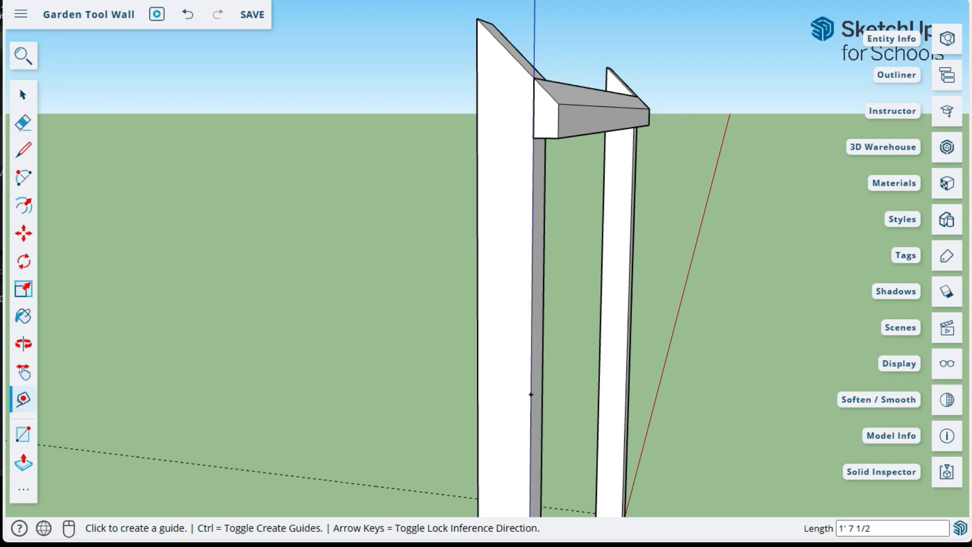
pyautogui.press('l')
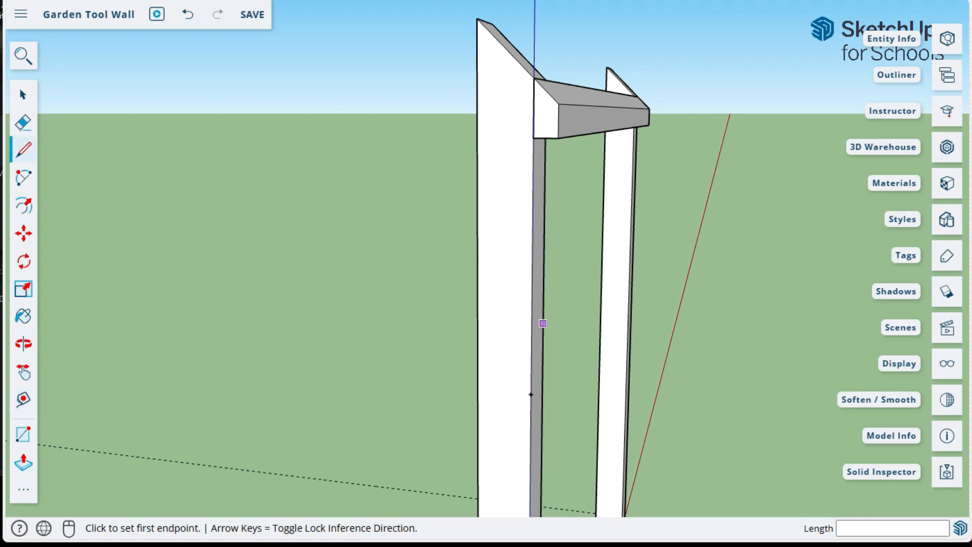
pyautogui.hotkey('ctrl', 'z')
# Draw a short horizontal line, about 1 1/4" long, on the origin post's outer face, ending at the rail's top back corner
pyautogui.scroll(2, 542, 329)
pyautogui.scroll(-3, 538, 189)
pyautogui.scroll(3, 536, 254)
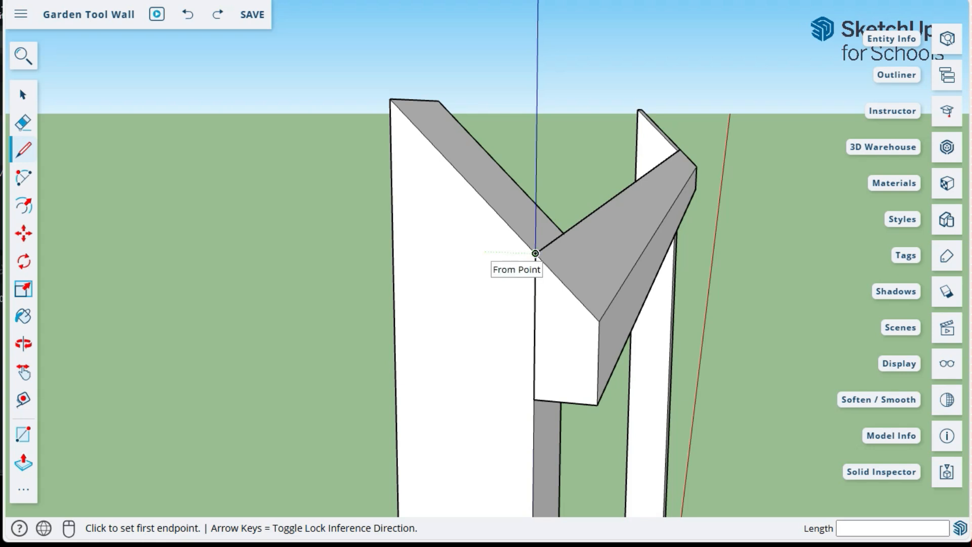
pyautogui.click(484, 252)
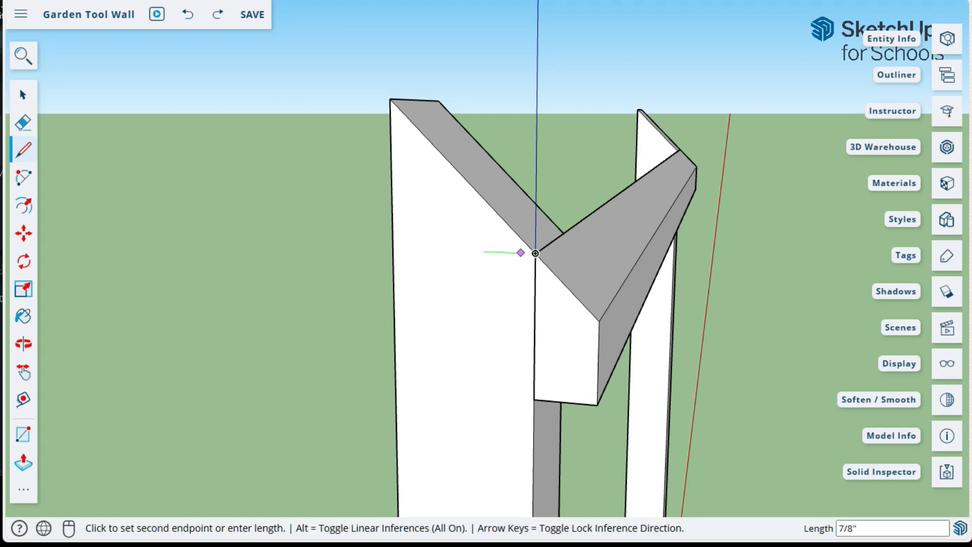
pyautogui.click(535, 252)
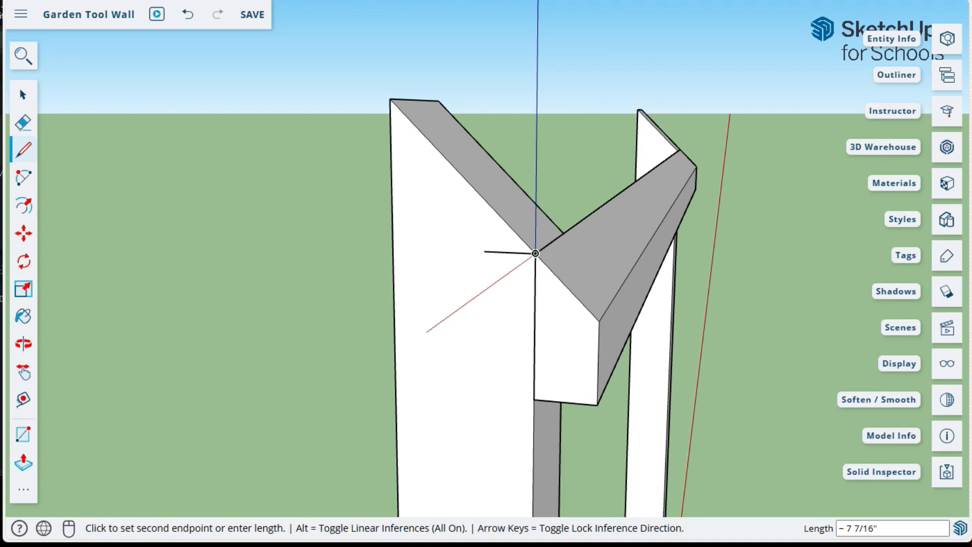
pyautogui.press('Escape')
# Place a horizontal guide line 1' 7 1/2" below the short line on the origin post's outer face
pyautogui.moveTo(535, 253); pyautogui.dragTo(428, 188, button='middle')
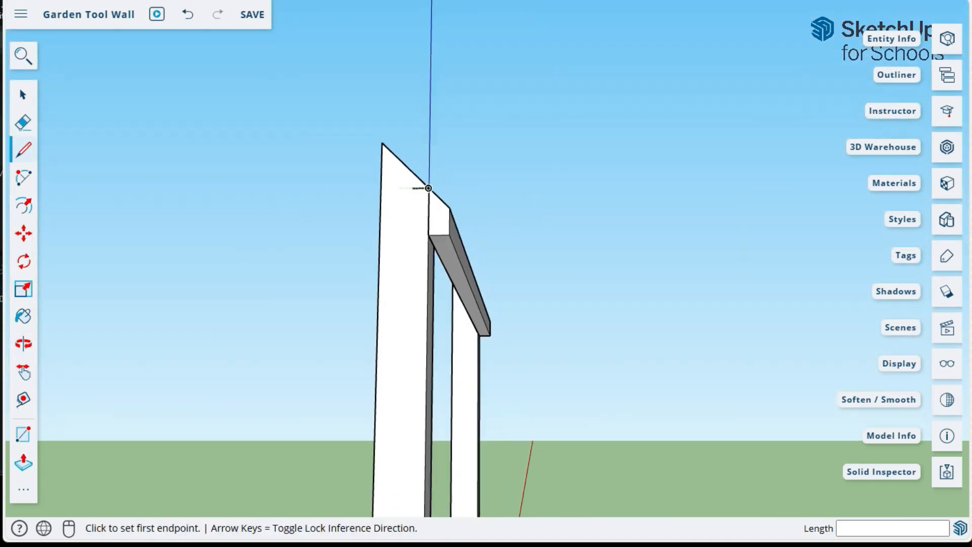
pyautogui.press('t')
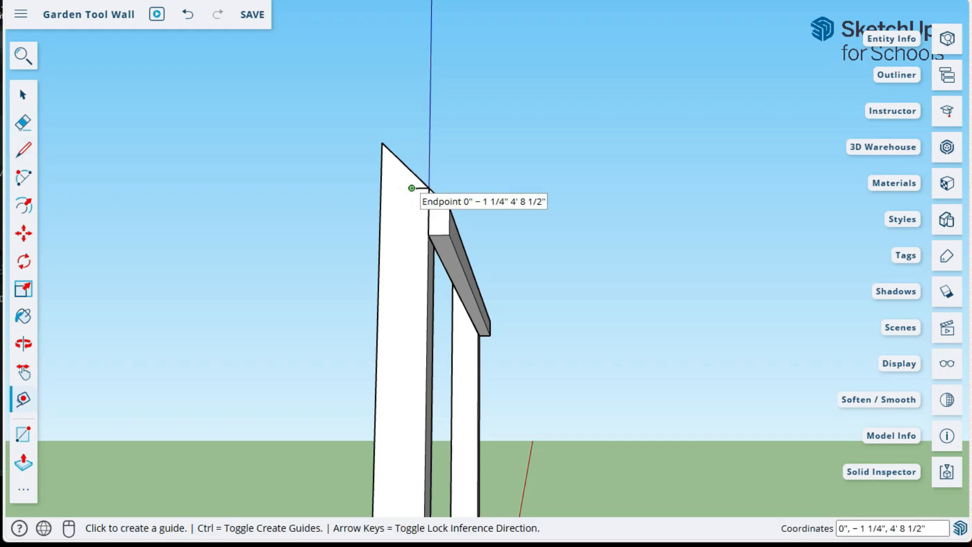
pyautogui.scroll(3, 429, 188)
pyautogui.click(402, 186)
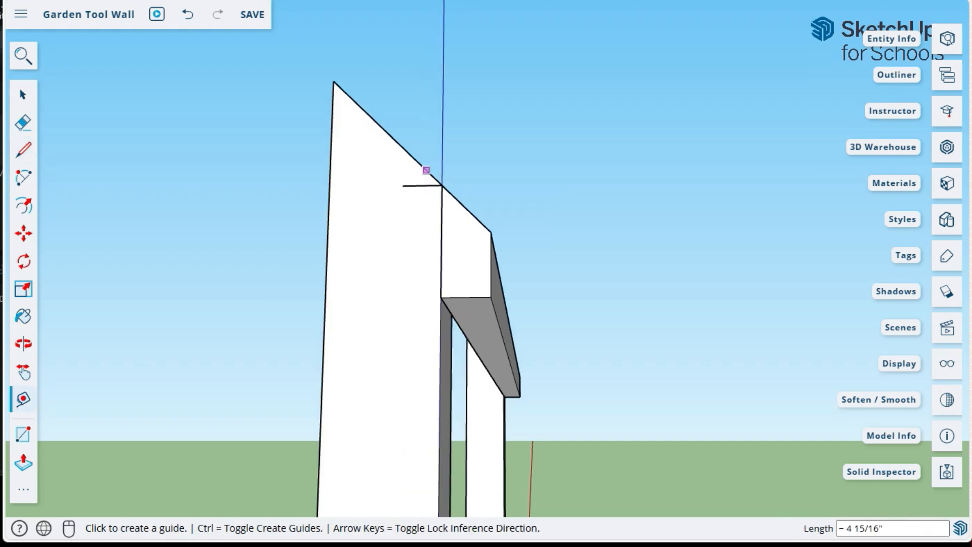
pyautogui.scroll(2, 420, 185)
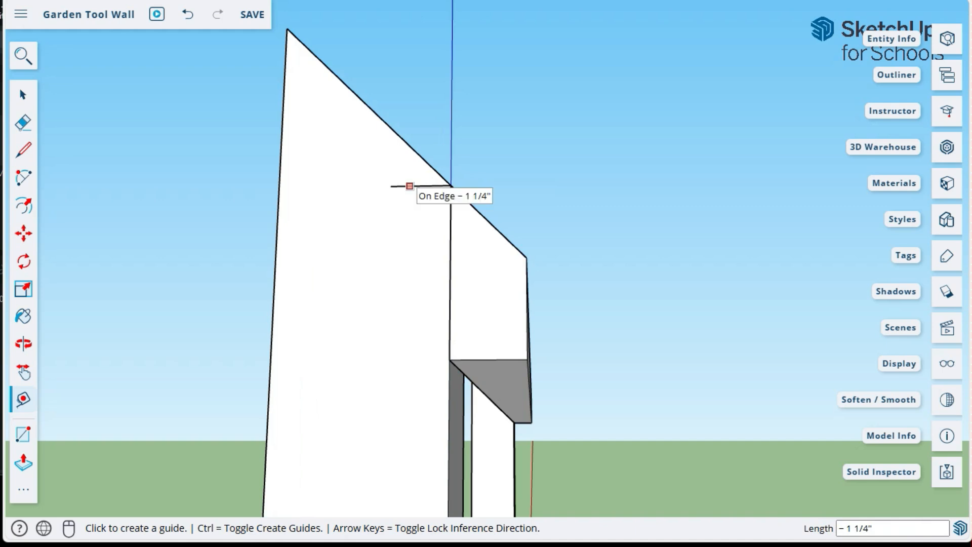
pyautogui.click(410, 186)
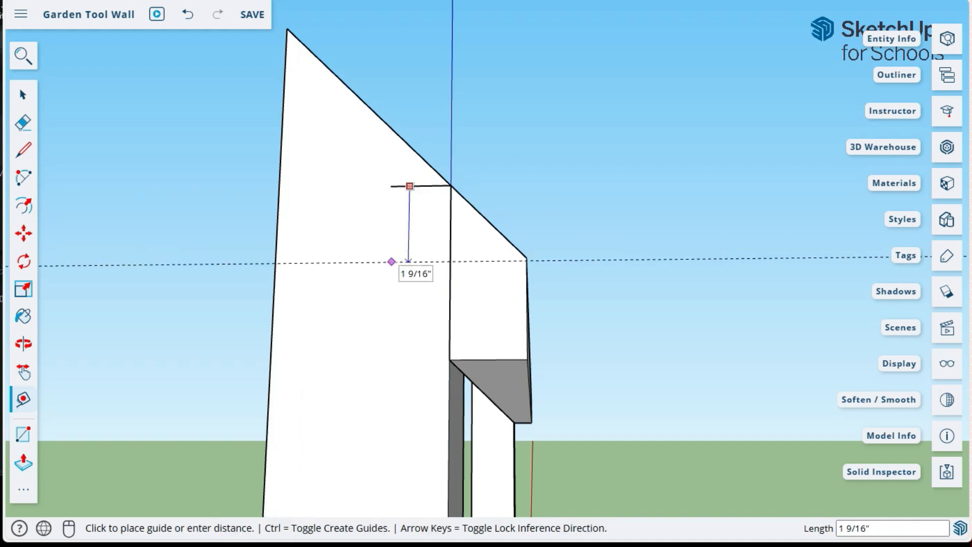
pyautogui.write('1 7')
pyautogui.press('BackSpace')
pyautogui.write('2')
pyautogui.press('Return')
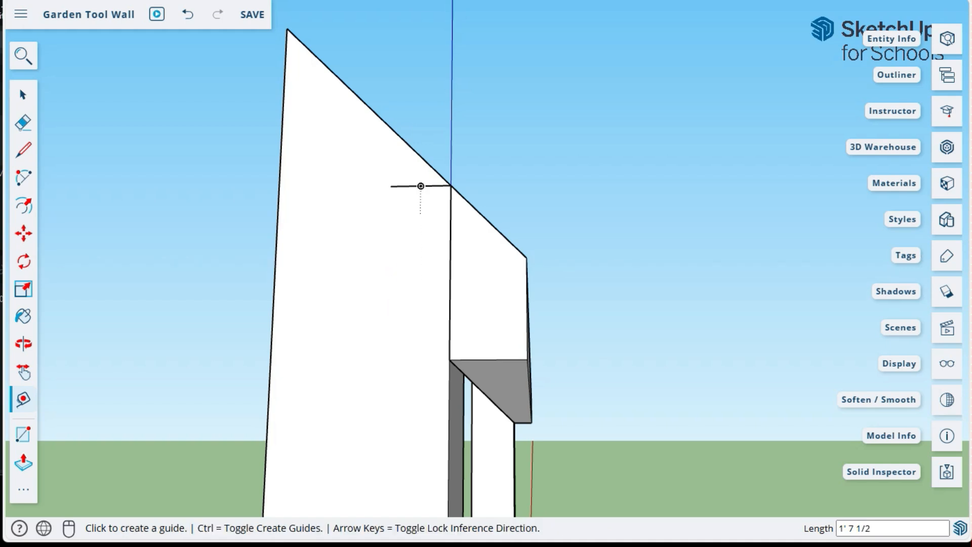
# Draw a 1.5" line along the guide, running outward from the origin post's front outer edge
pyautogui.scroll(-5, 443, 199)
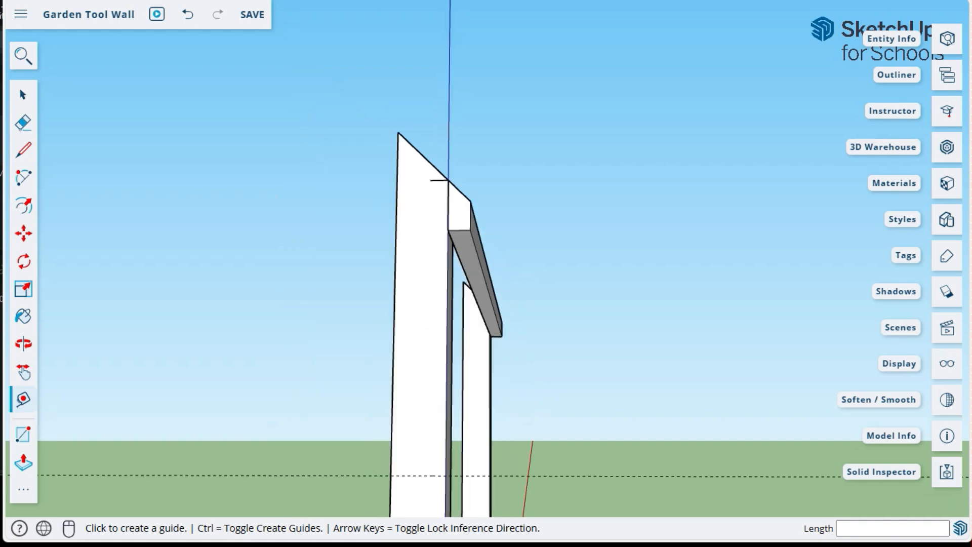
pyautogui.scroll(2, 457, 213)
pyautogui.scroll(-2, 457, 214)
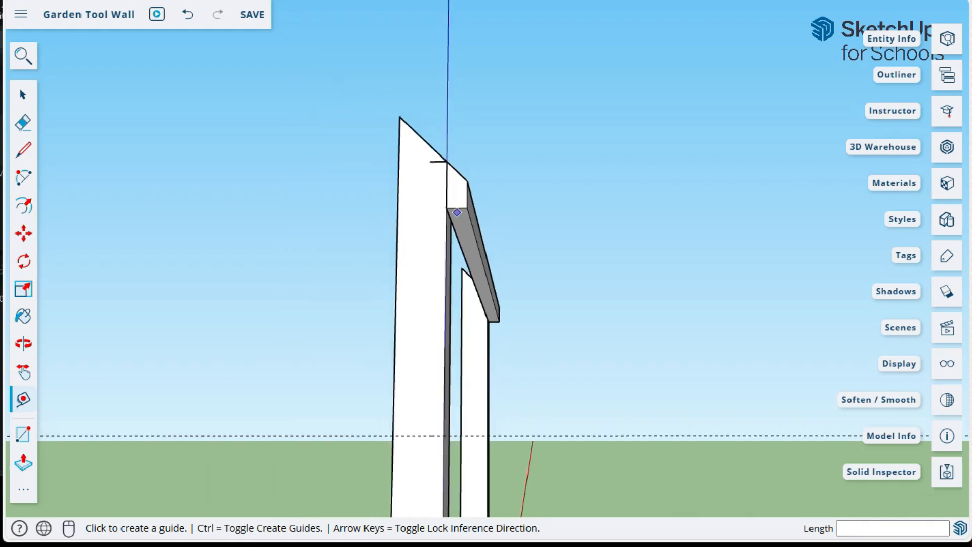
pyautogui.scroll(-1, 524, 411)
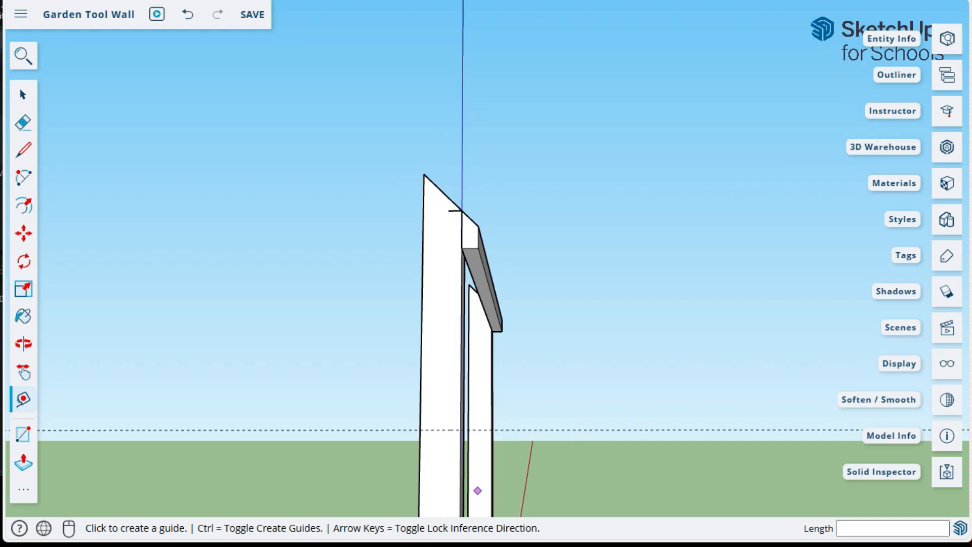
pyautogui.scroll(1, 476, 492)
pyautogui.scroll(-2, 450, 136)
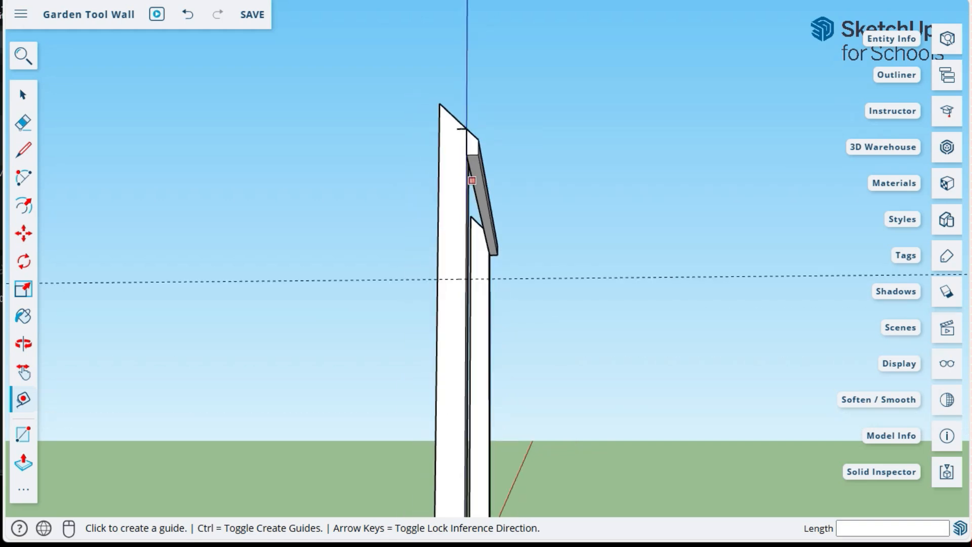
pyautogui.scroll(1, 467, 327)
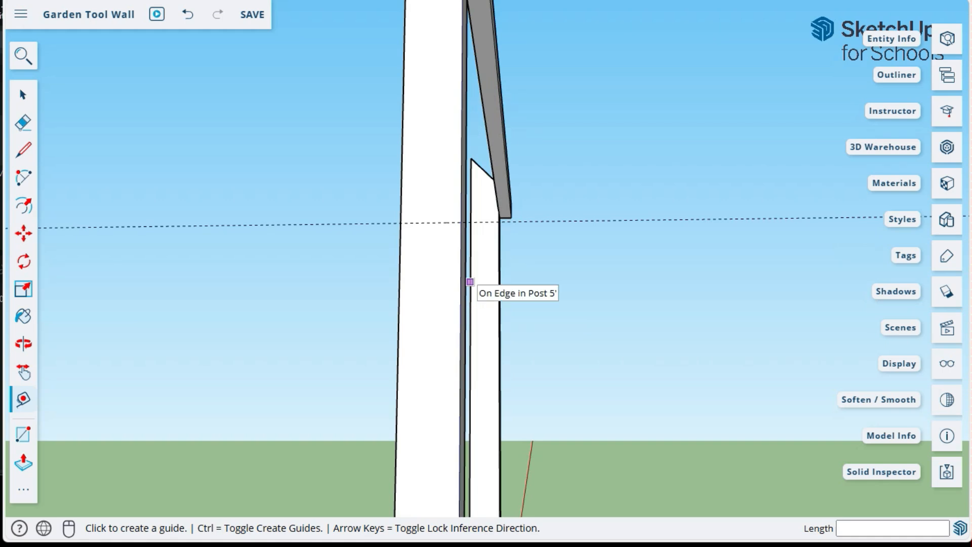
pyautogui.scroll(2, 470, 269)
pyautogui.moveTo(471, 267); pyautogui.dragTo(466, 288, button='middle')
pyautogui.click(452, 304)
pyautogui.moveTo(456, 350); pyautogui.dragTo(382, 346, button='middle')
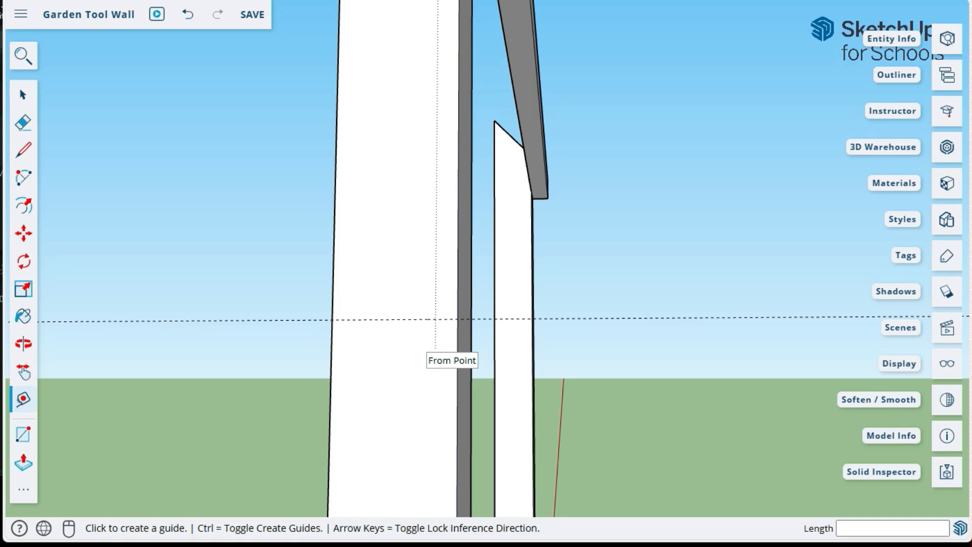
pyautogui.press('l')
pyautogui.click(458, 319)
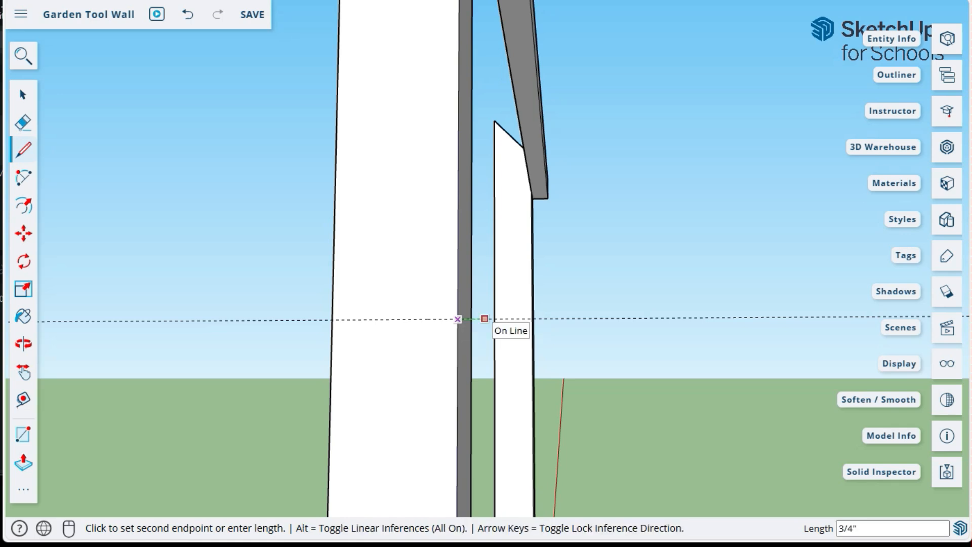
pyautogui.write('1.5')
pyautogui.press('Return')
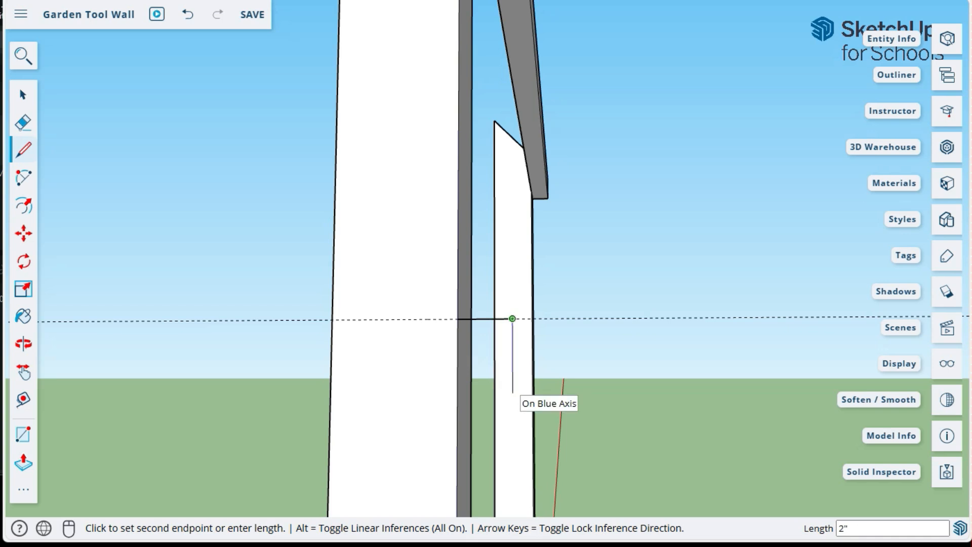
# Complete the second rail's rectangular profile with a 3.5" line downward, a line back to the post, and a line up its edge
pyautogui.write('3.5')
pyautogui.press('Return')
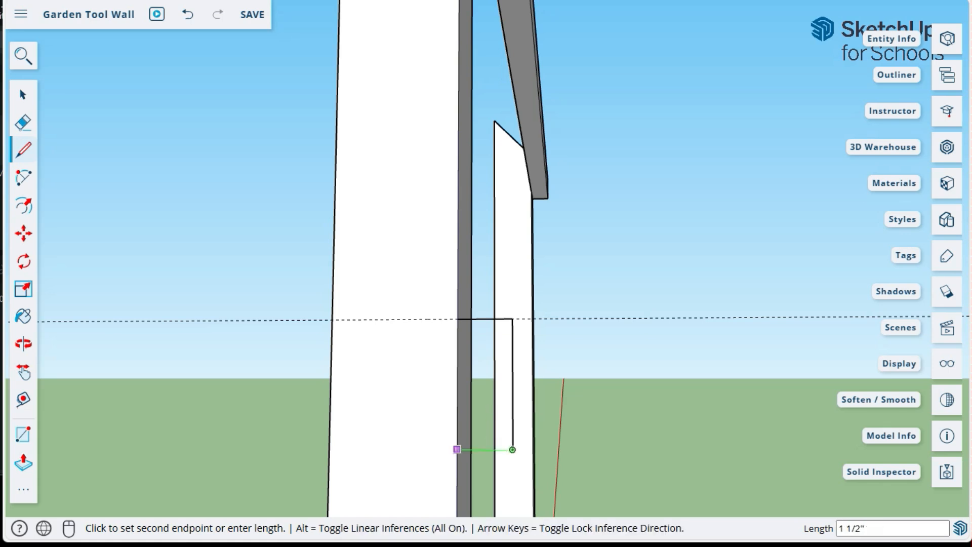
pyautogui.click(457, 449)
pyautogui.click(458, 319)
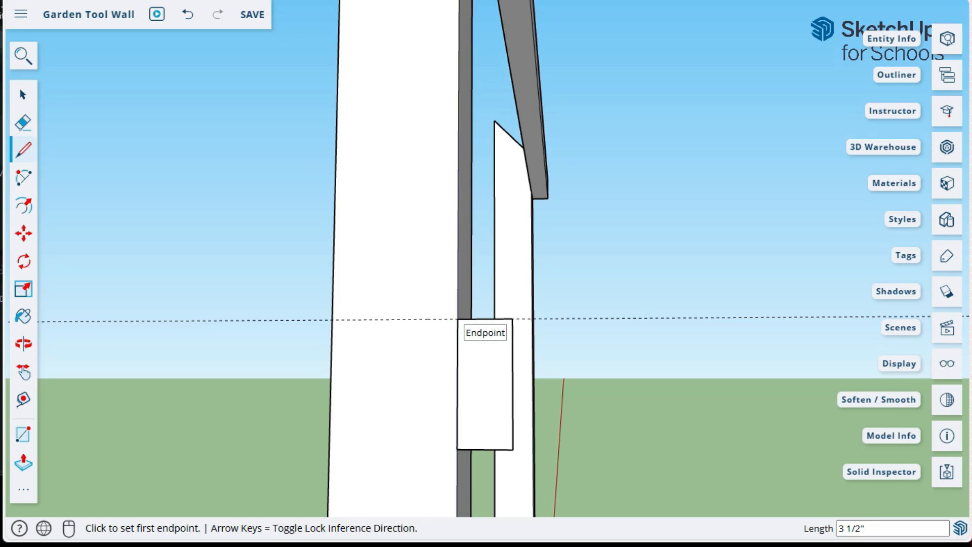
# Push/Pull the 1.5" by 3.5" rectangle 5' across to the outer face of the copied post, forming the lower rail
pyautogui.scroll(-2, 261, 329)
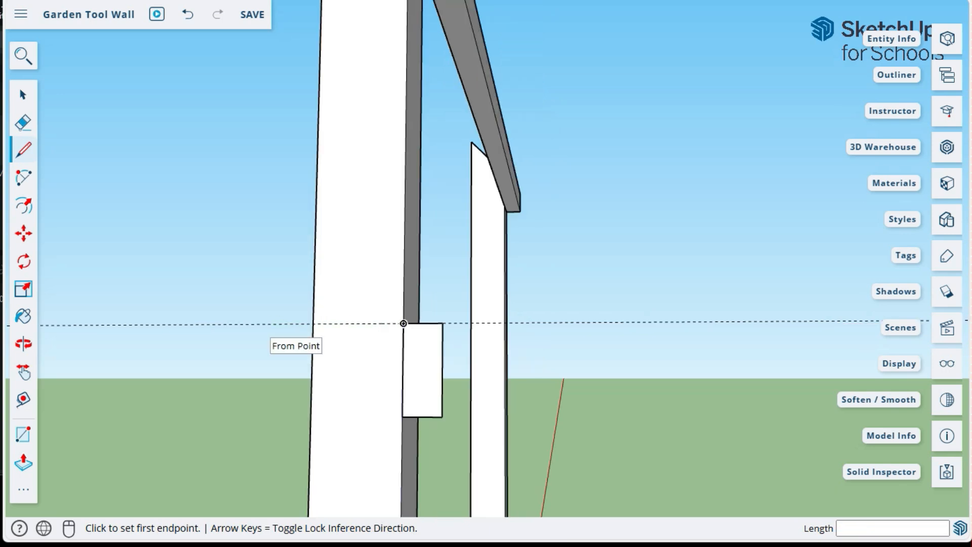
pyautogui.moveTo(512, 390); pyautogui.dragTo(370, 387, button='middle')
pyautogui.moveTo(597, 385); pyautogui.dragTo(383, 370, button='middle')
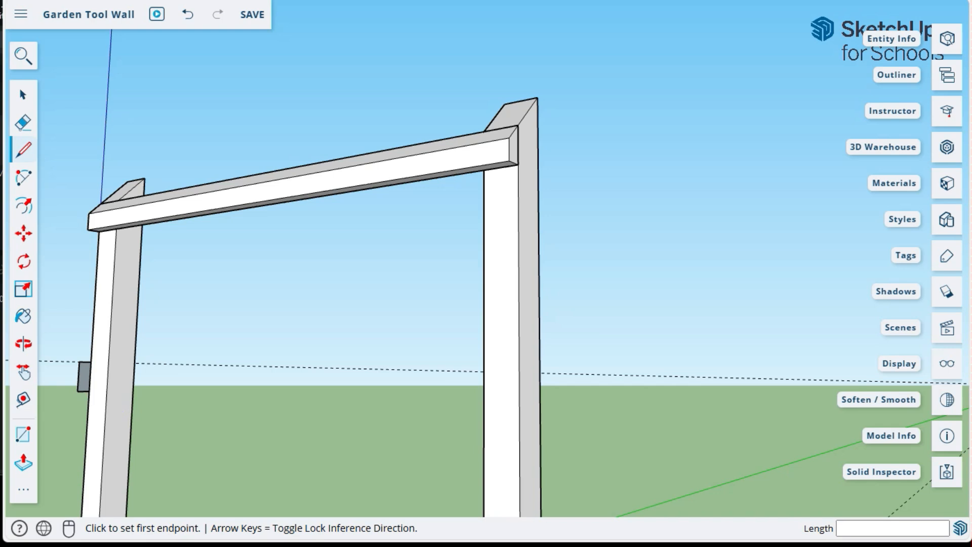
pyautogui.press('p')
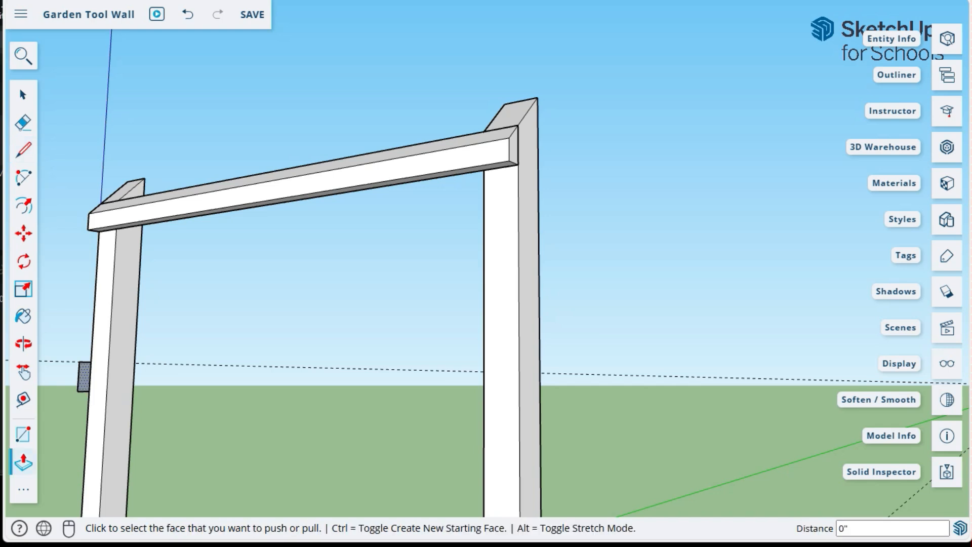
pyautogui.click(83, 377)
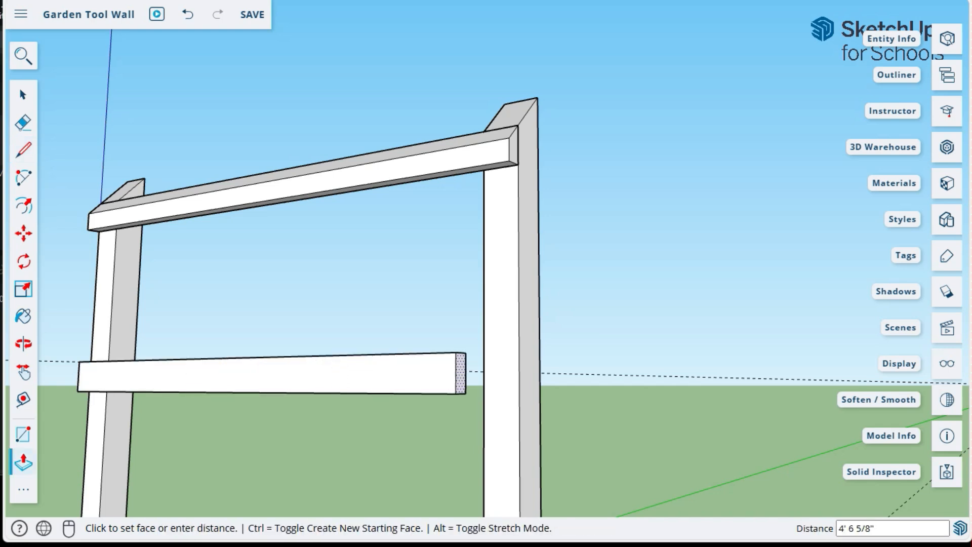
pyautogui.click(520, 405)
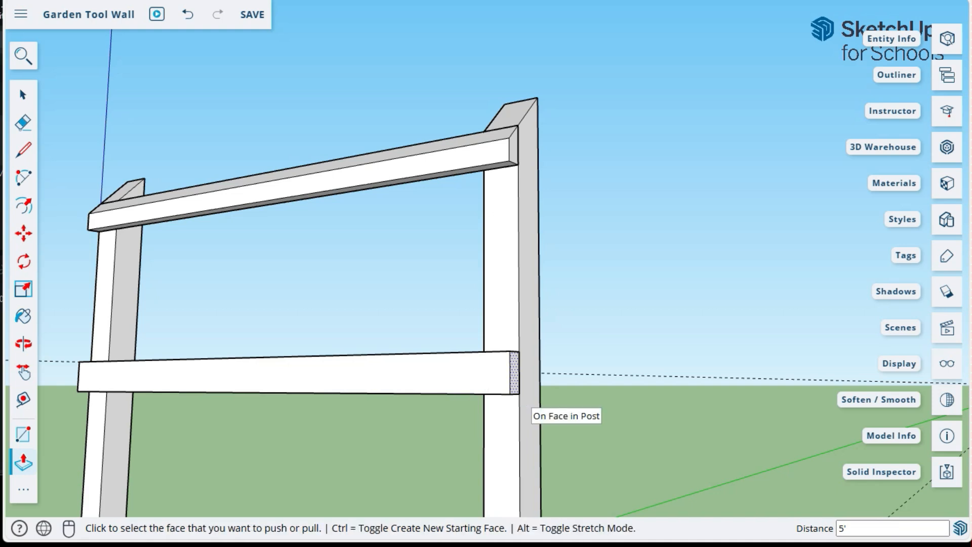
# Select all of the beveled upper rail's connected geometry and make it a component named "Top beam"
pyautogui.press('space')
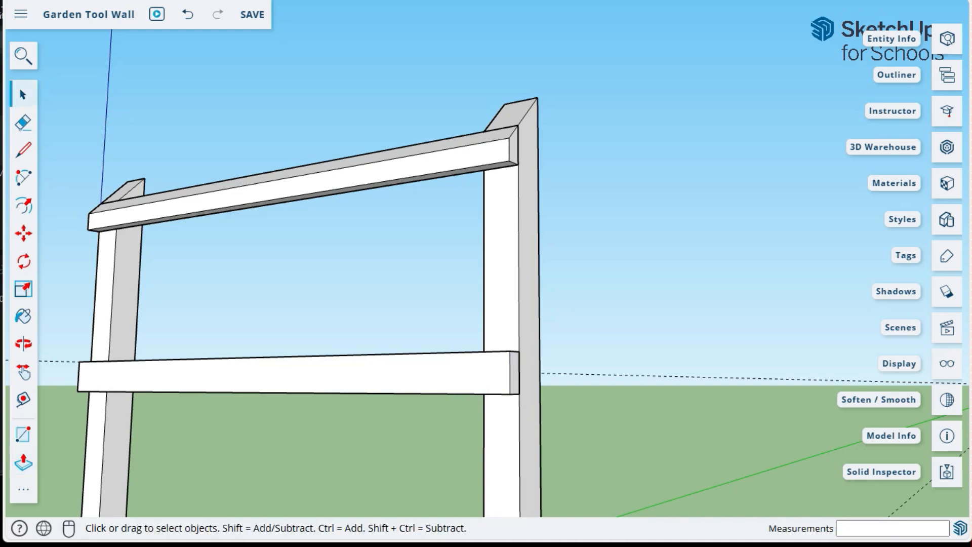
pyautogui.moveTo(355, 294); pyautogui.dragTo(335, 301, button='middle')
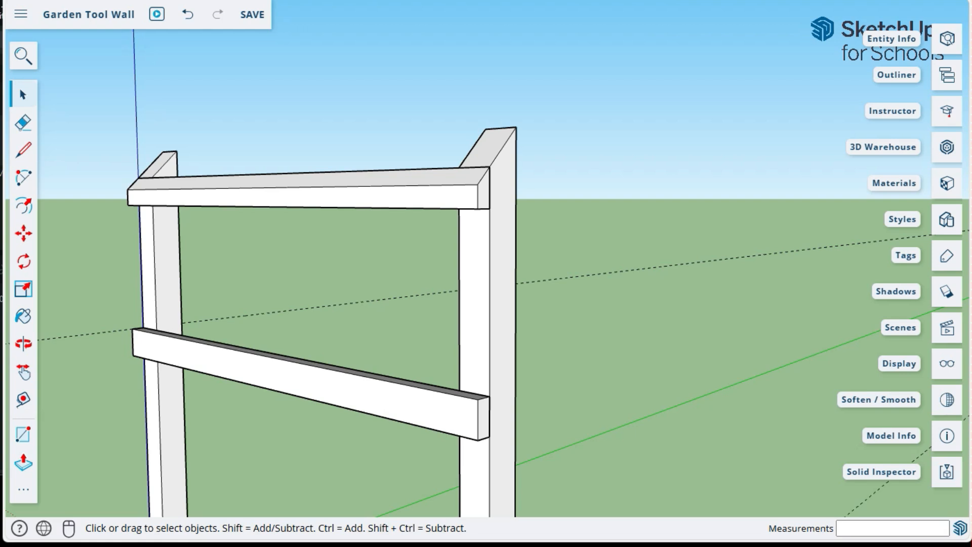
pyautogui.click(304, 197)
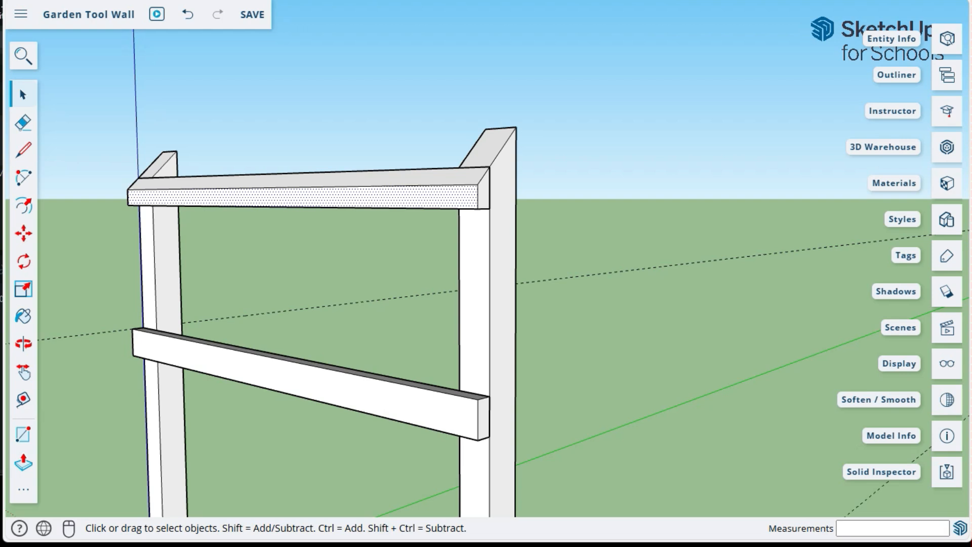
pyautogui.click(306, 180)
pyautogui.click(304, 197)
pyautogui.doubleClick(304, 198)
pyautogui.tripleClick(304, 198)
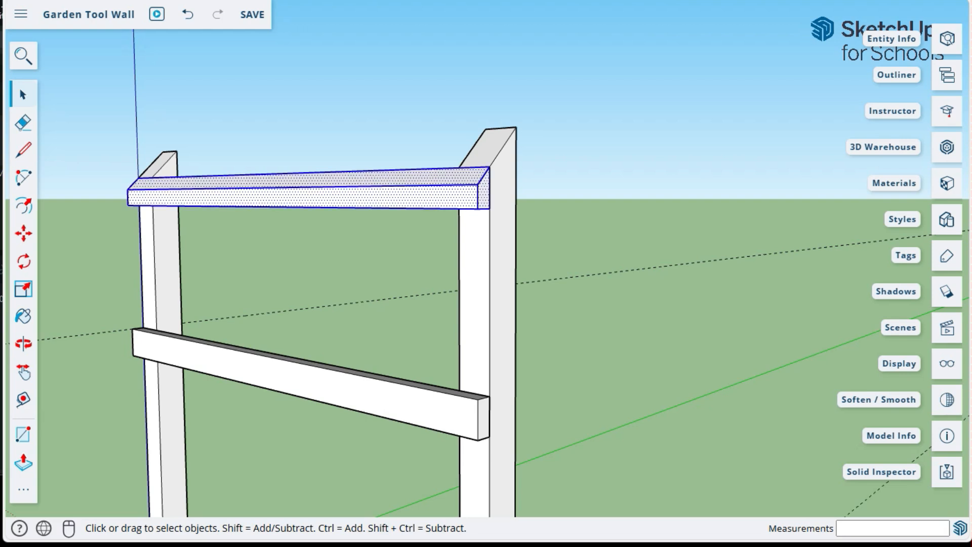
pyautogui.rightClick(306, 198)
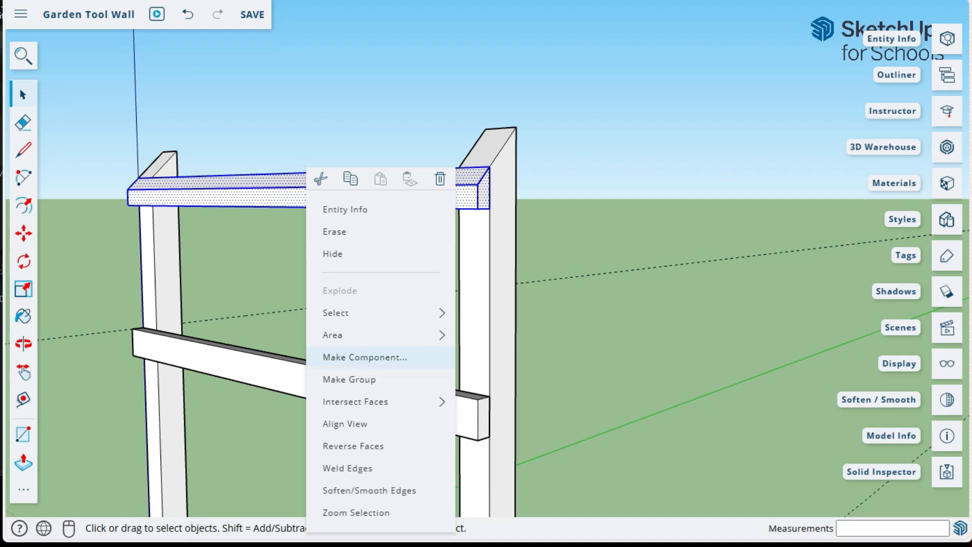
pyautogui.click(365, 357)
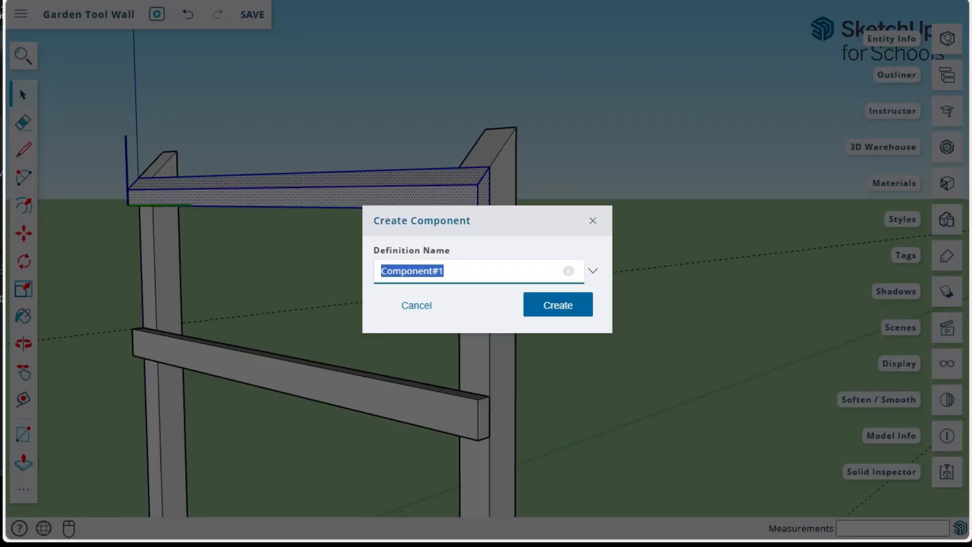
pyautogui.write('Top beam')
pyautogui.press('Return')
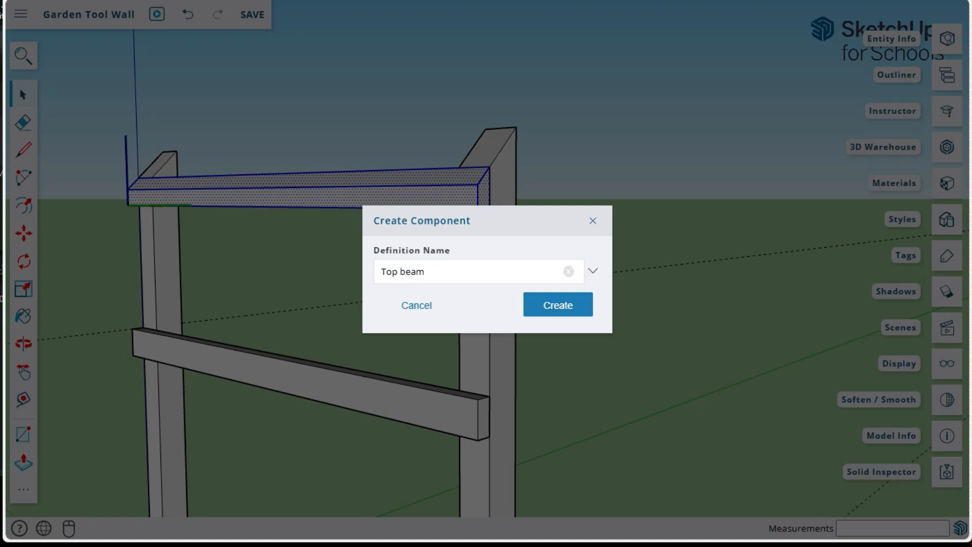
pyautogui.doubleClick(324, 385)
pyautogui.tripleClick(324, 385)
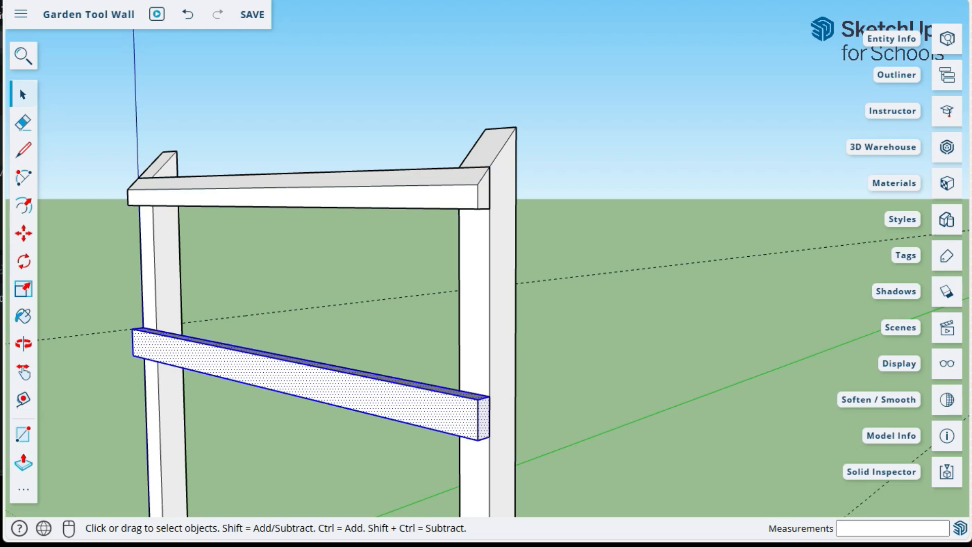
pyautogui.press('g')
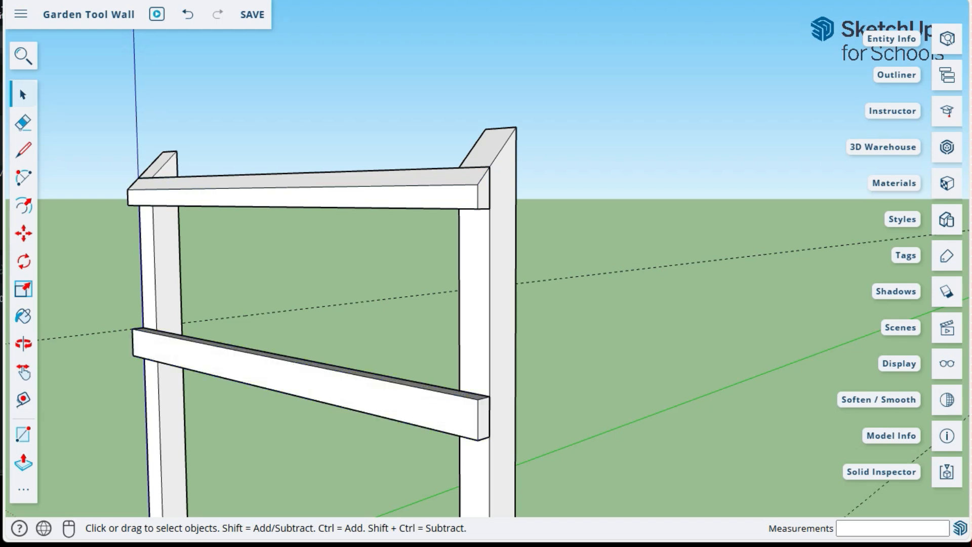
pyautogui.doubleClick(309, 381)
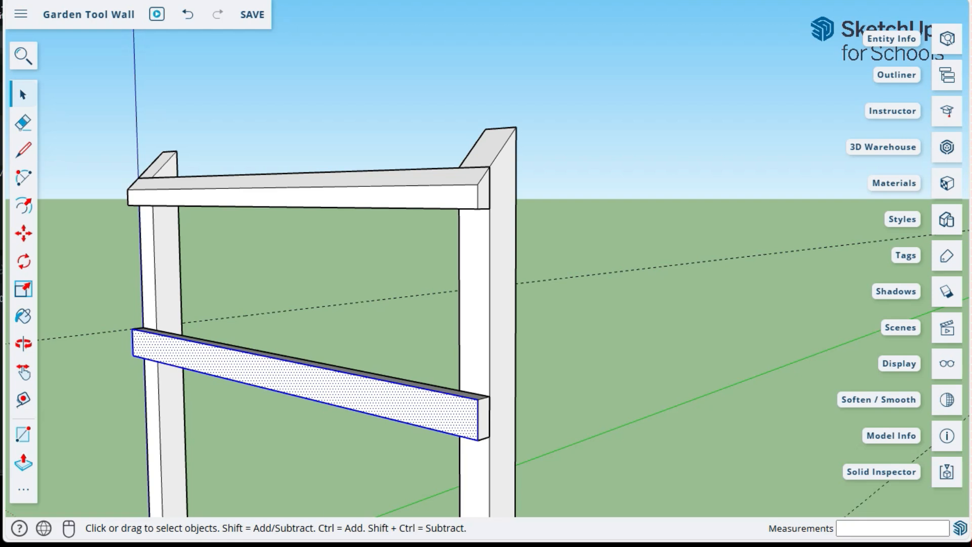
pyautogui.rightClick(329, 379)
pyautogui.moveTo(325, 380); pyautogui.dragTo(400, 337, button='middle')
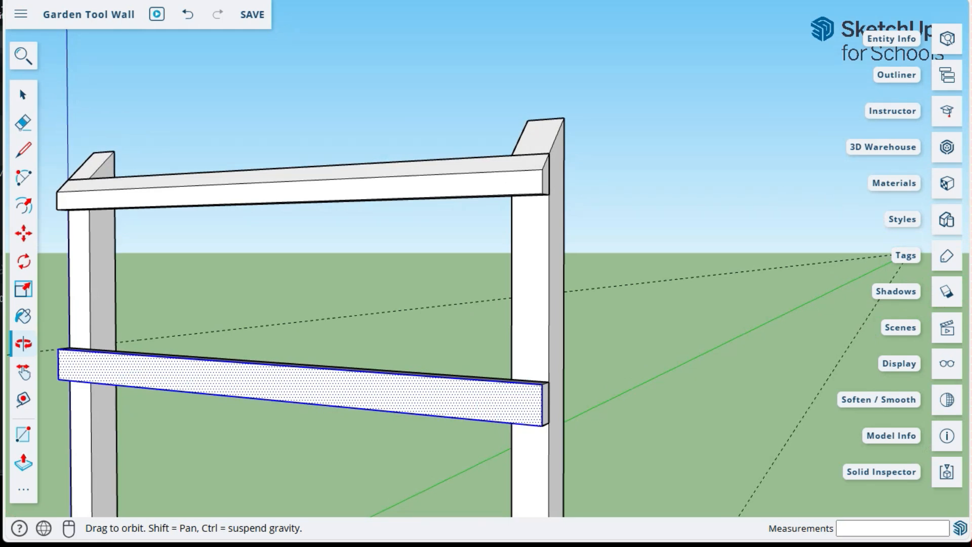
pyautogui.moveTo(400, 337); pyautogui.dragTo(370, 353, button='middle')
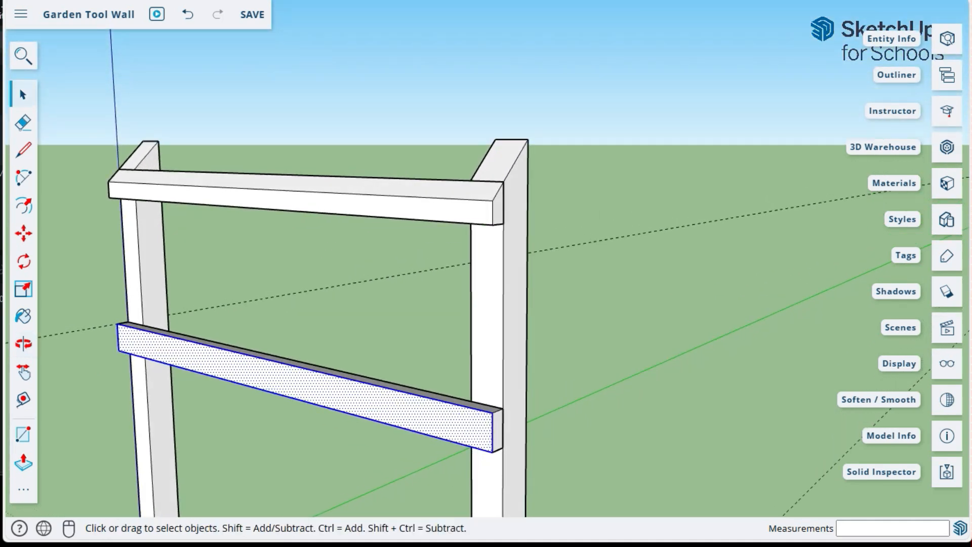
pyautogui.press('Escape')
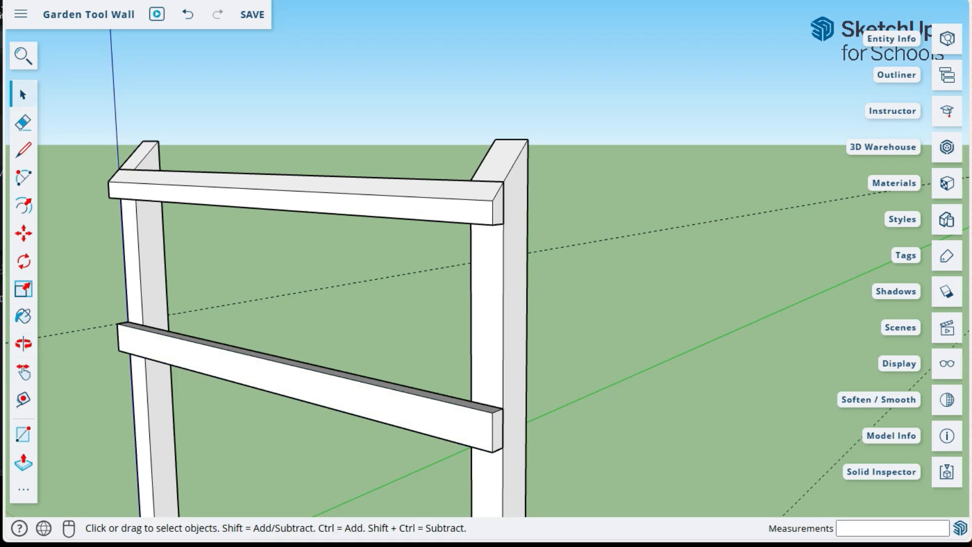
# Select all of the lower rail's connected geometry and make it a component named "Bottom Beam"
pyautogui.tripleClick(329, 390)
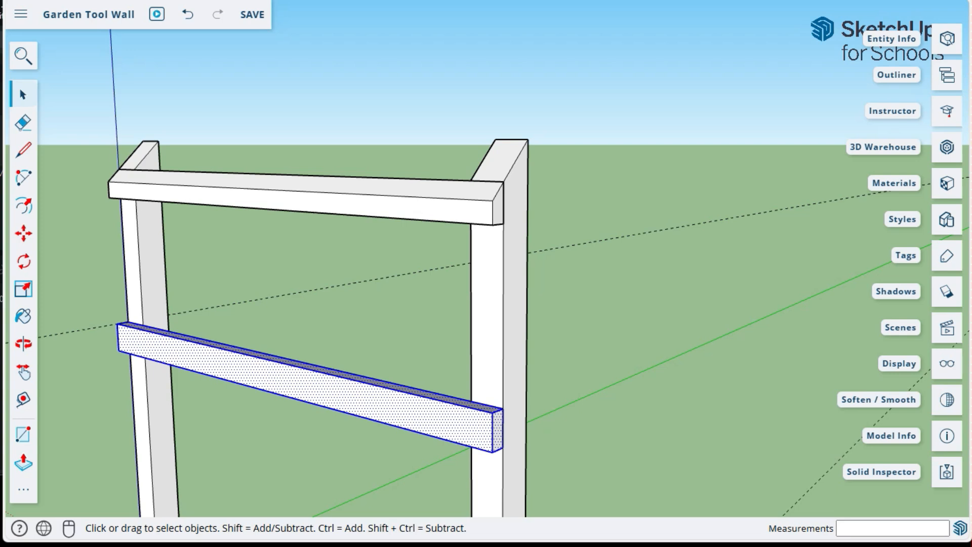
pyautogui.rightClick(312, 379)
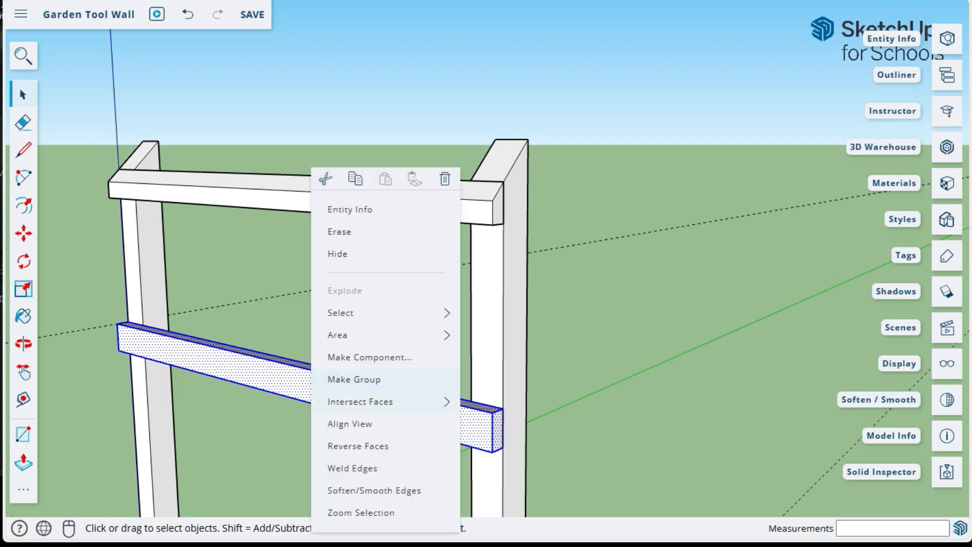
pyautogui.click(370, 357)
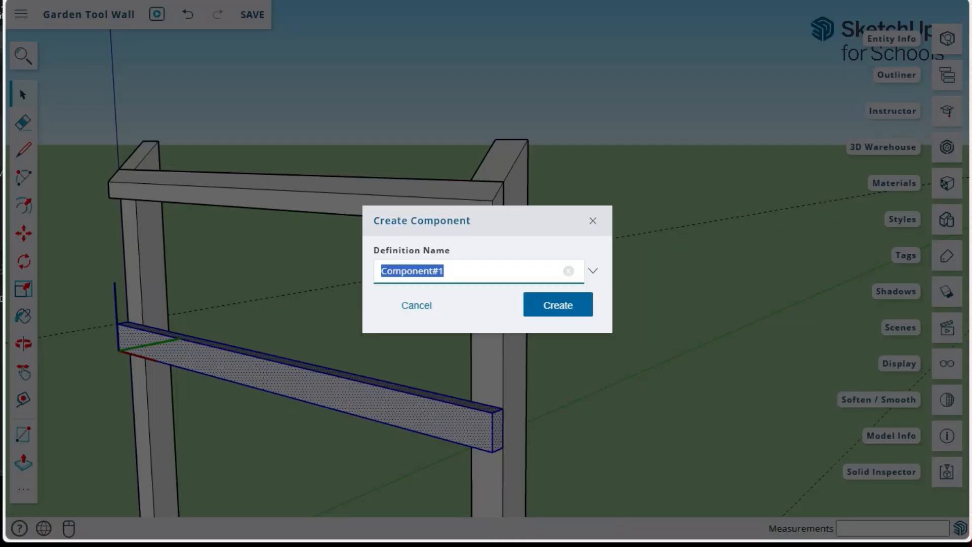
pyautogui.write('Bo')
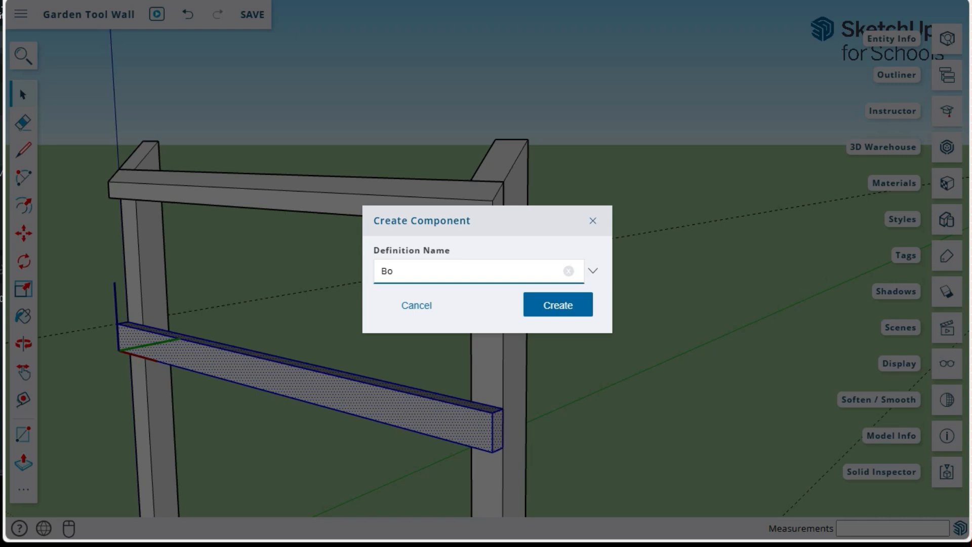
pyautogui.write('ttom Beam')
pyautogui.press('Return')
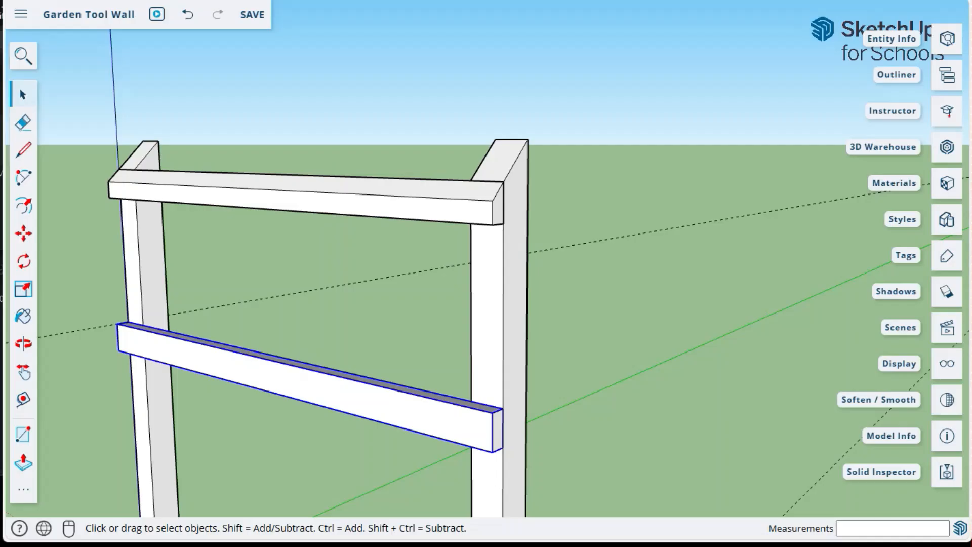
pyautogui.moveTo(455, 283); pyautogui.dragTo(407, 302, button='middle')
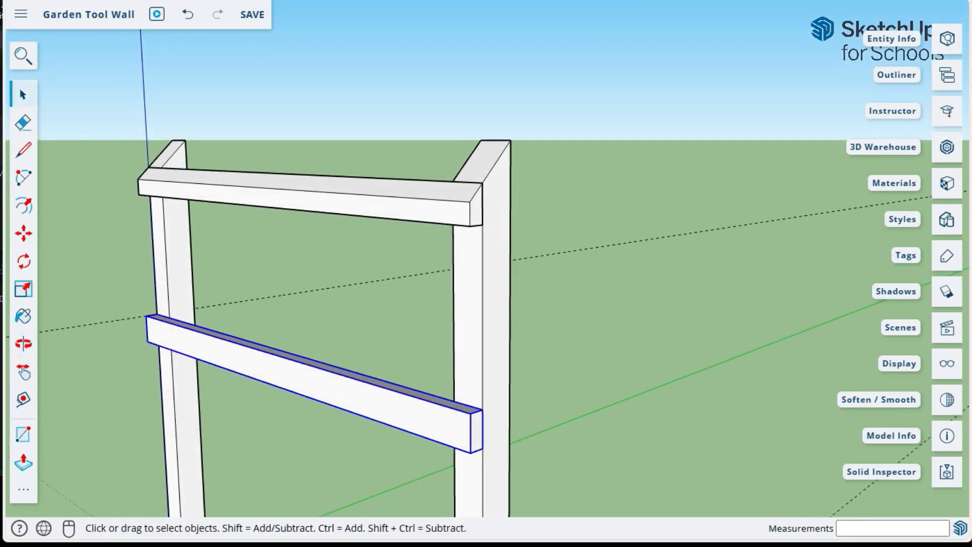
pyautogui.moveTo(407, 304); pyautogui.dragTo(447, 324, button='middle')
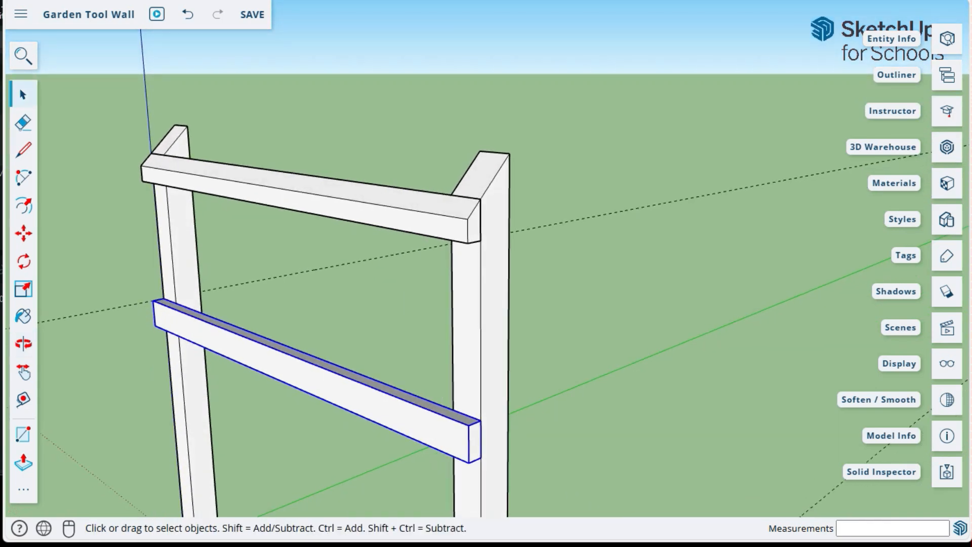
pyautogui.moveTo(447, 324); pyautogui.dragTo(482, 283, button='middle')
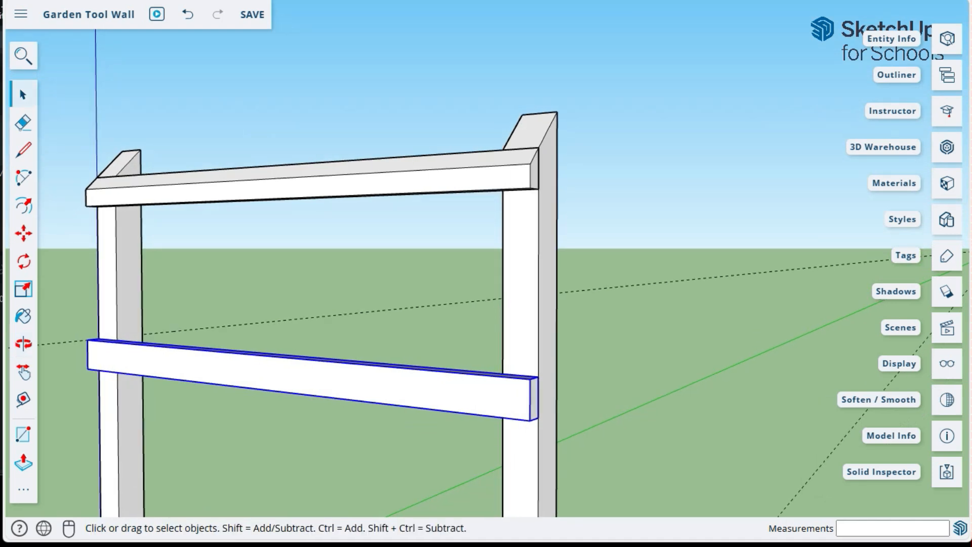
pyautogui.scroll(-3, 303, 350)
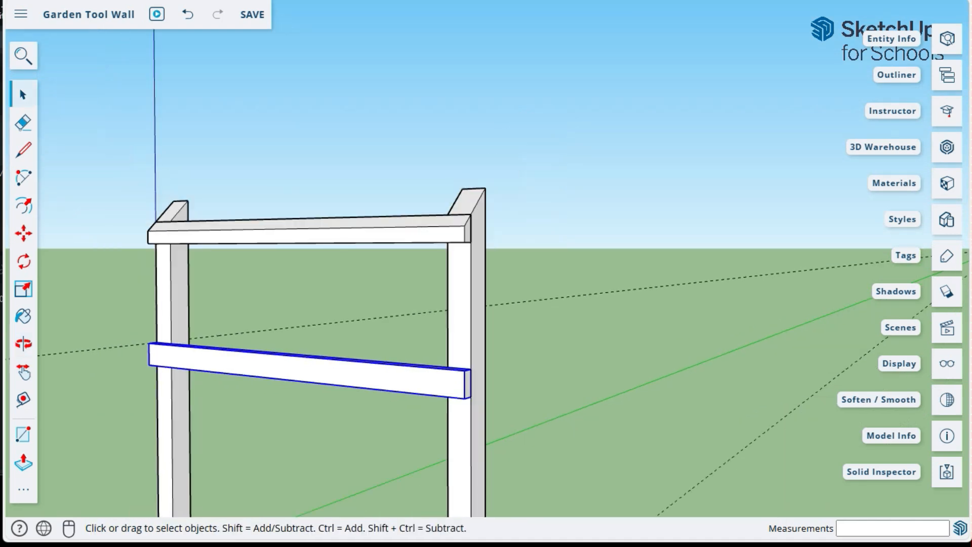
# Open the Top beam component for editing, delete the stray short line crossing the origin post's outer face, and close the component
pyautogui.moveTo(302, 350); pyautogui.dragTo(582, 381, button='middle')
pyautogui.moveTo(445, 350); pyautogui.dragTo(525, 338, button='middle')
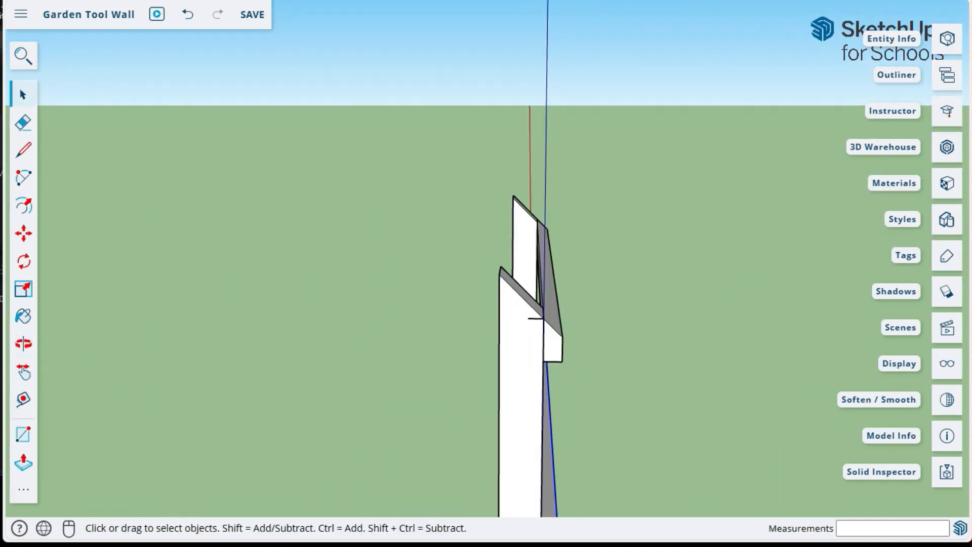
pyautogui.click(553, 344)
pyautogui.click(522, 365)
pyautogui.scroll(3, 529, 326)
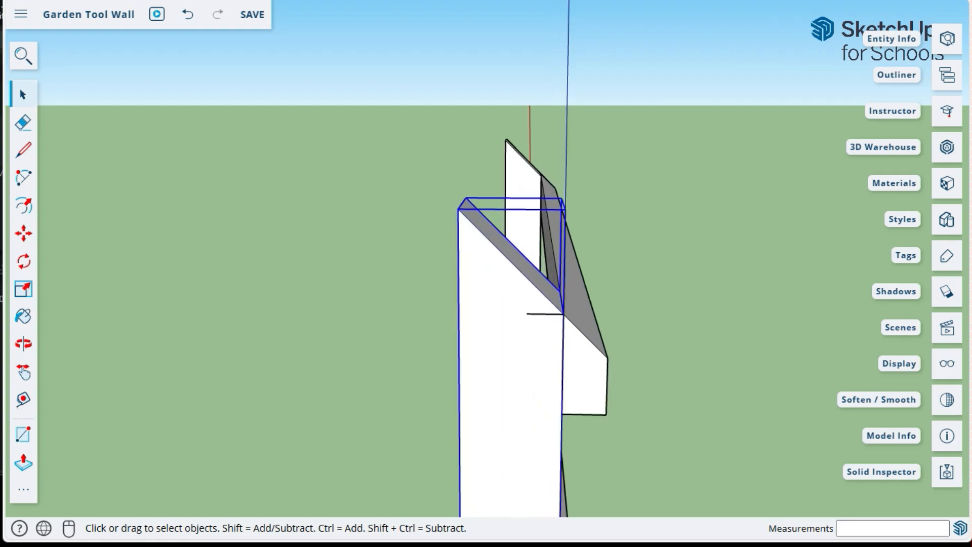
pyautogui.click(582, 363)
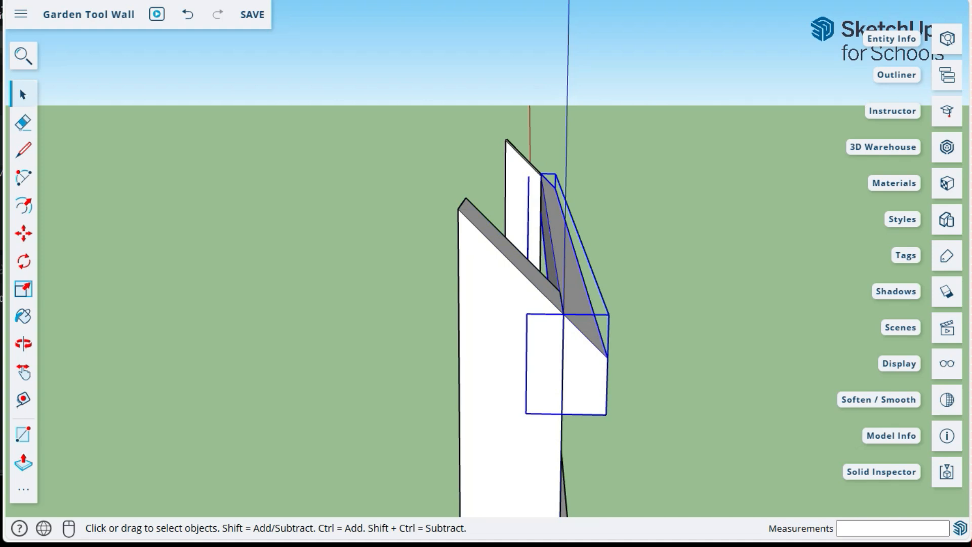
pyautogui.doubleClick(582, 363)
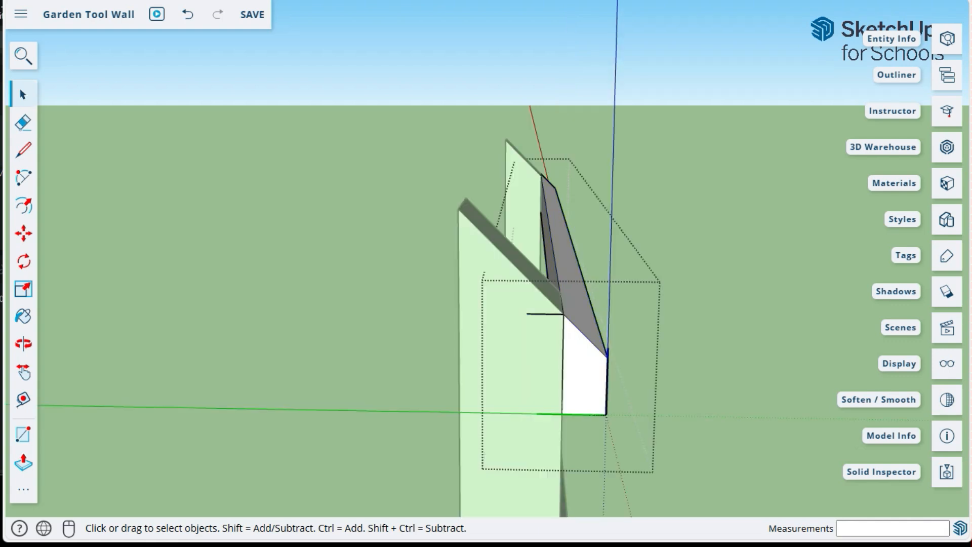
pyautogui.click(585, 374)
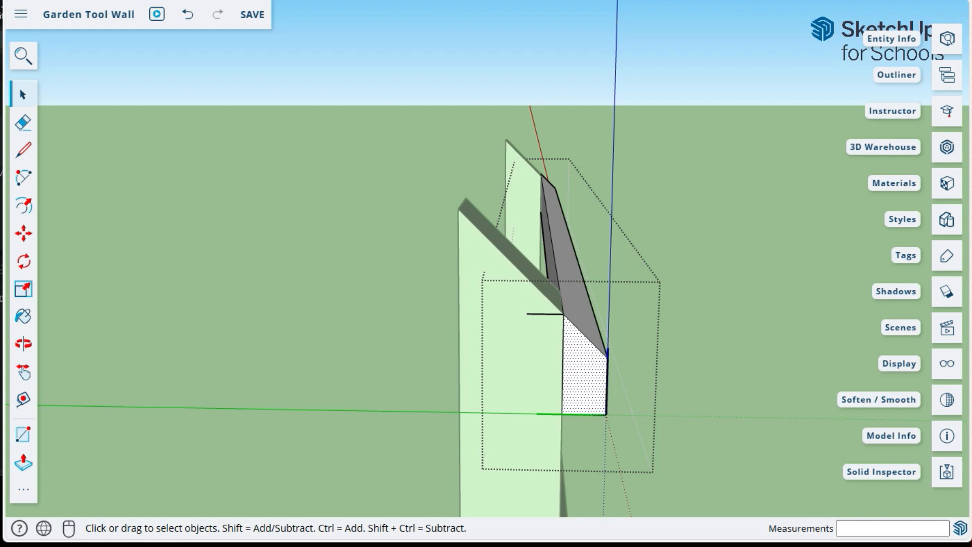
pyautogui.click(586, 337)
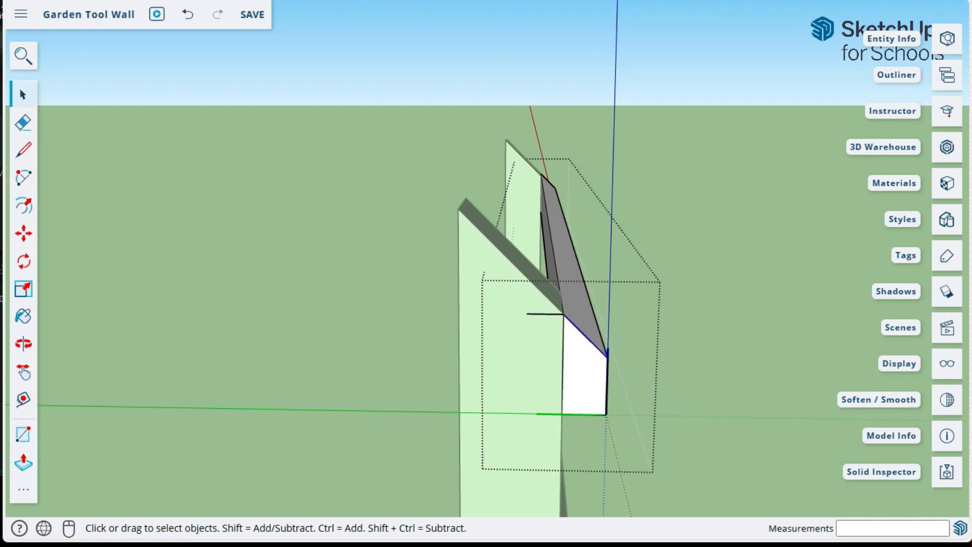
pyautogui.click(546, 314)
pyautogui.press('Delete')
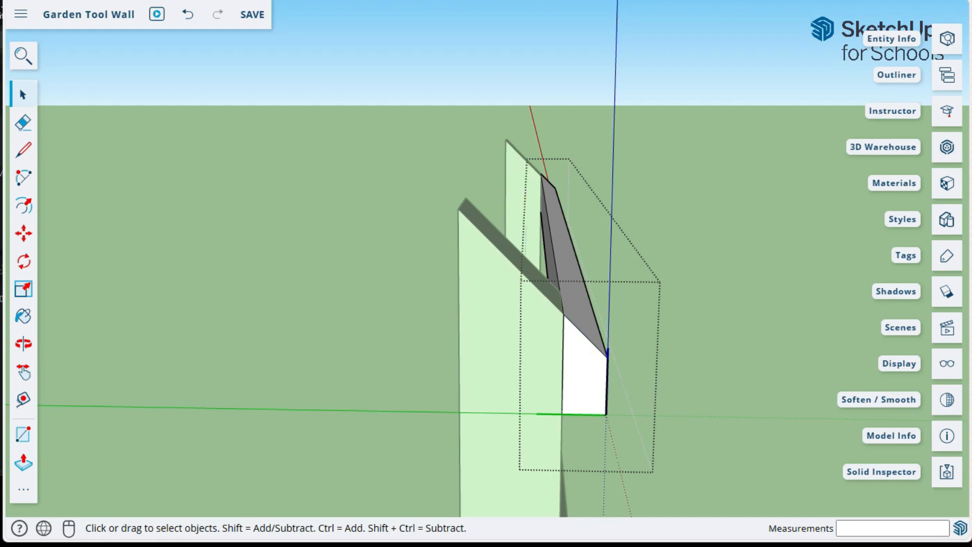
pyautogui.press('Escape')
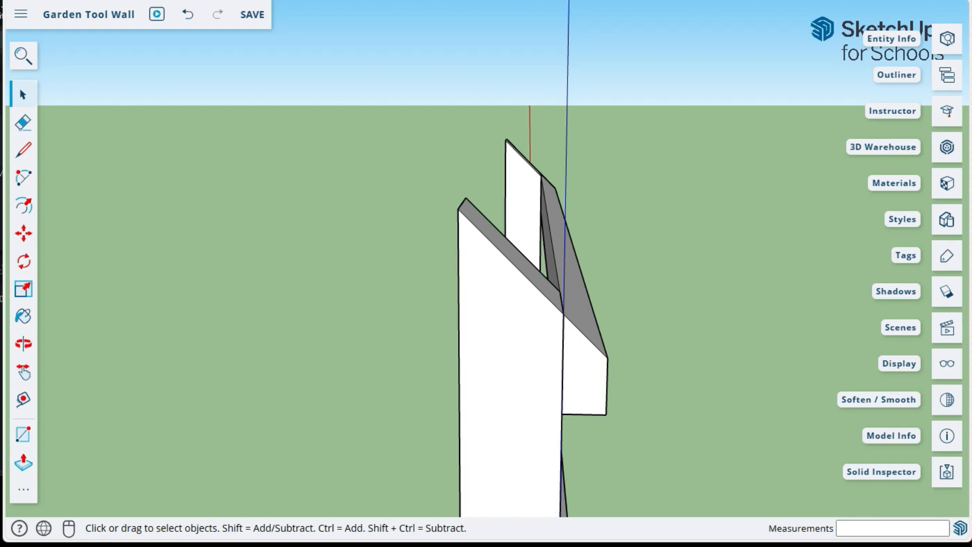
pyautogui.moveTo(506, 304); pyautogui.dragTo(562, 405, button='middle')
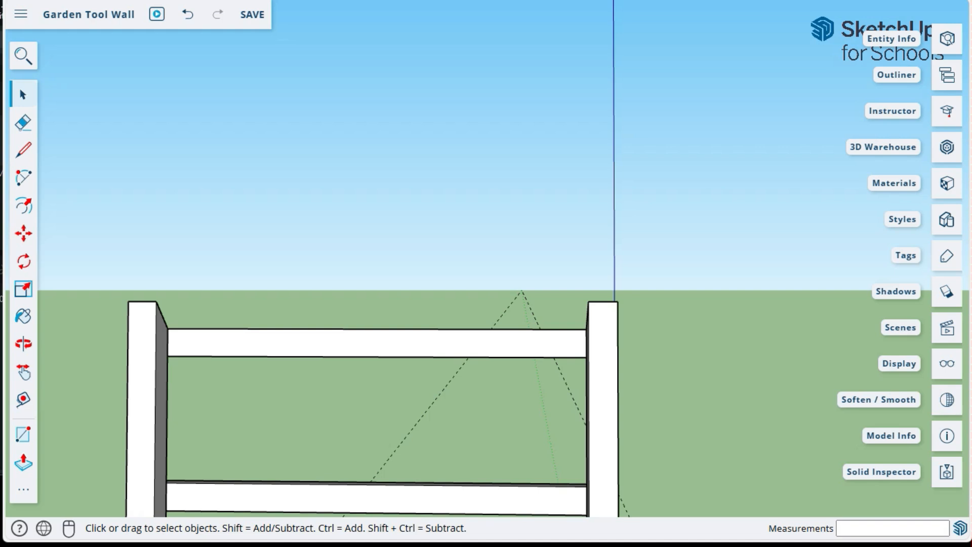
pyautogui.scroll(-3, 276, 257)
pyautogui.scroll(4, 355, 375)
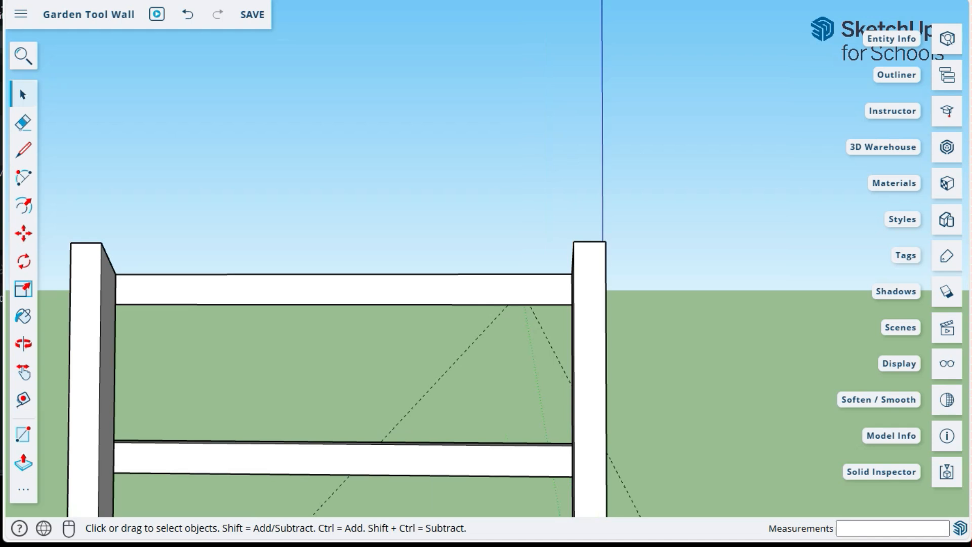
pyautogui.scroll(5, 108, 483)
pyautogui.scroll(-1, 107, 481)
pyautogui.press('r')
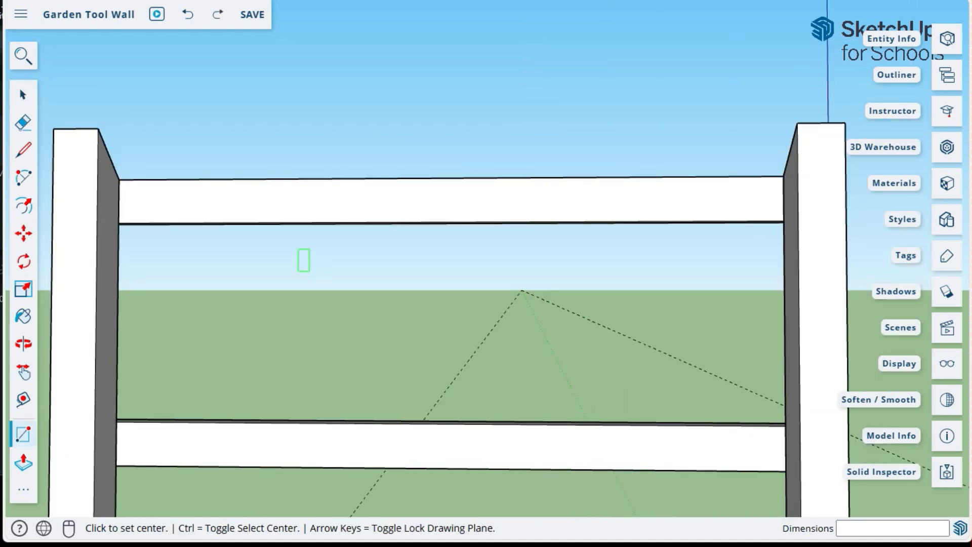
pyautogui.click(118, 180)
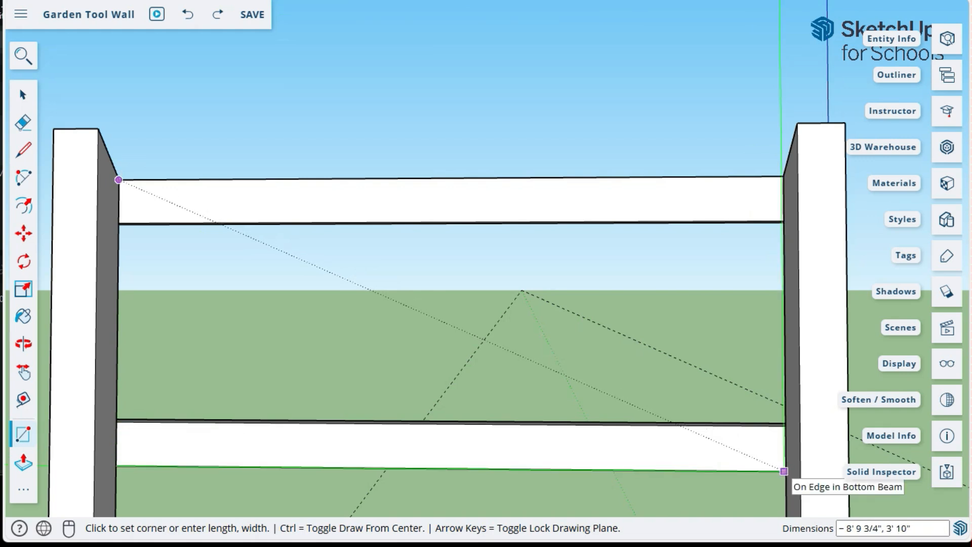
pyautogui.press('Escape')
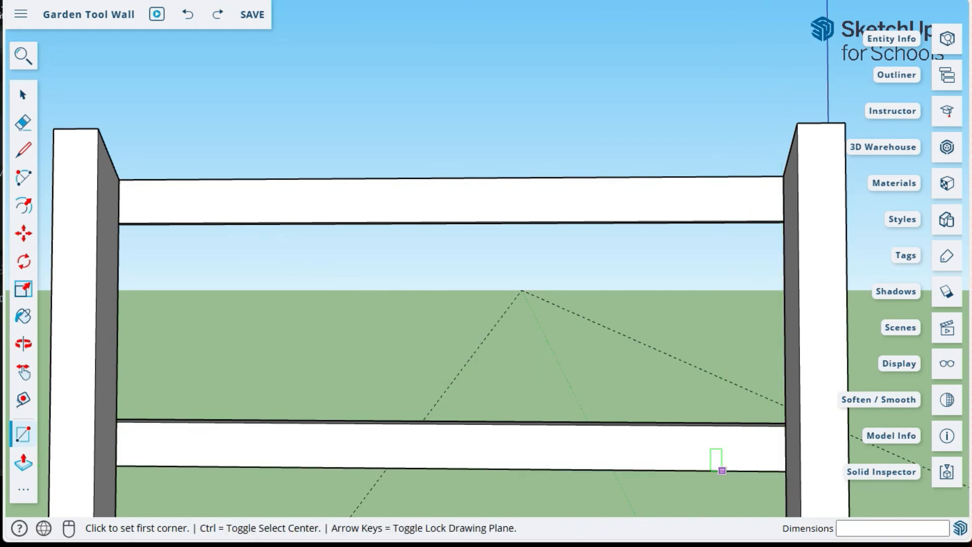
# Draw a rectangle between the posts from the Top beam's upper corner to the Bottom Beam's opposite lower corner, and Push/Pull it 1/2" thick
pyautogui.click(119, 180)
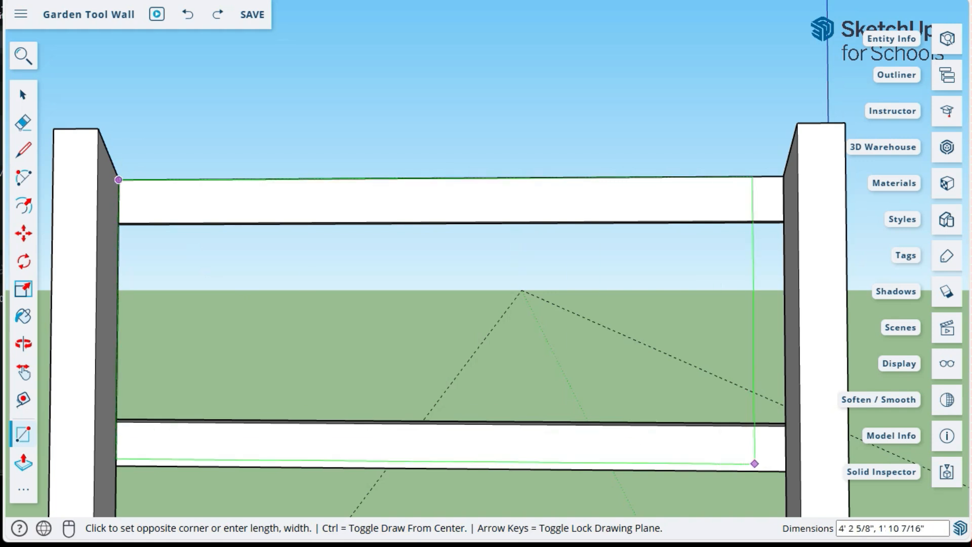
pyautogui.click(786, 472)
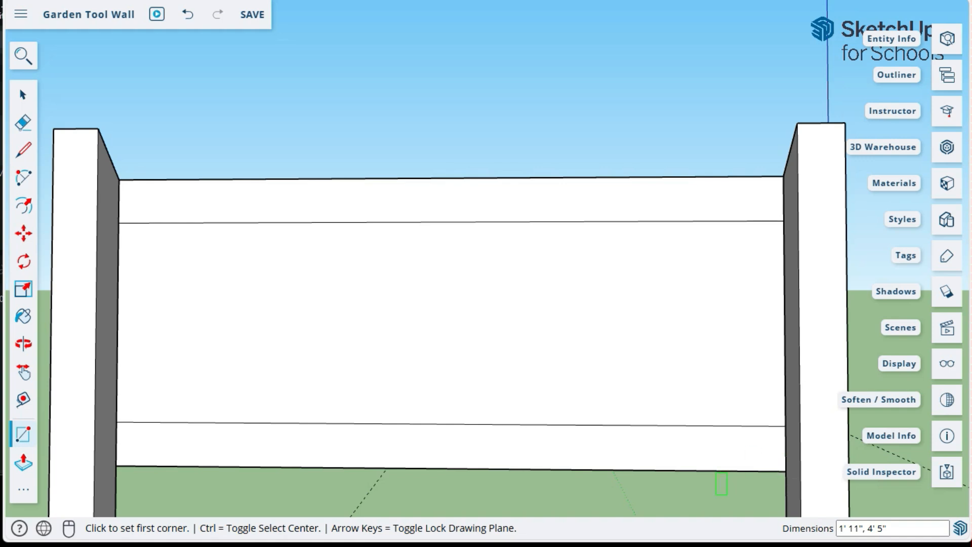
pyautogui.press('p')
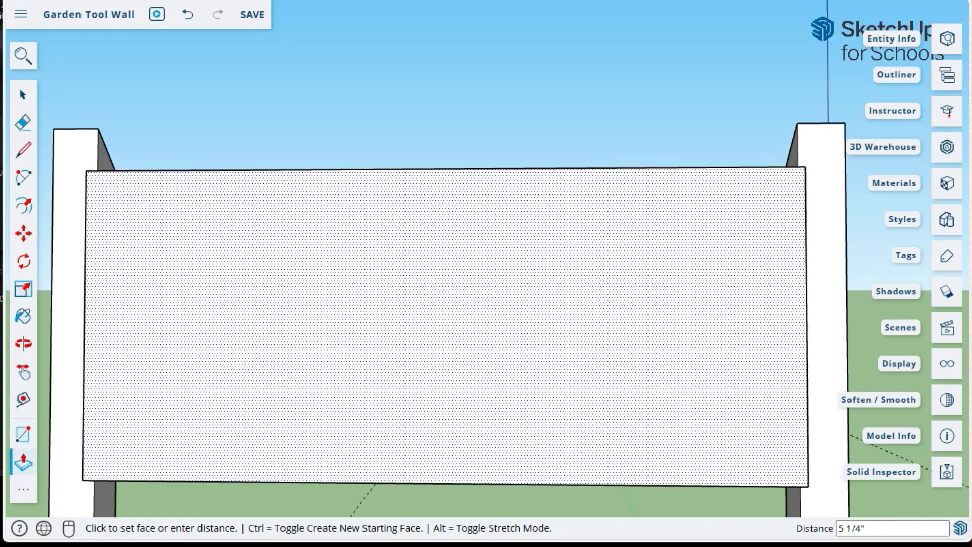
pyautogui.write('1/2')
pyautogui.press('Return')
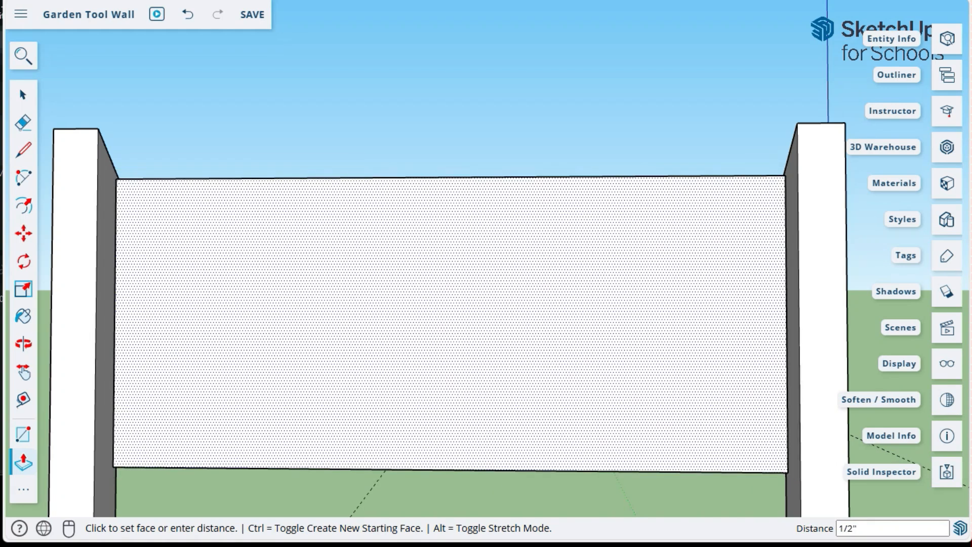
pyautogui.press('space')
# Select the panel's face with its edges and make it a component named "Back Board"
pyautogui.moveTo(456, 202)
pyautogui.mouseDown(button='middle')
pyautogui.moveTo(428, 426)
pyautogui.moveTo(458, 202)
pyautogui.mouseUp(button='middle')
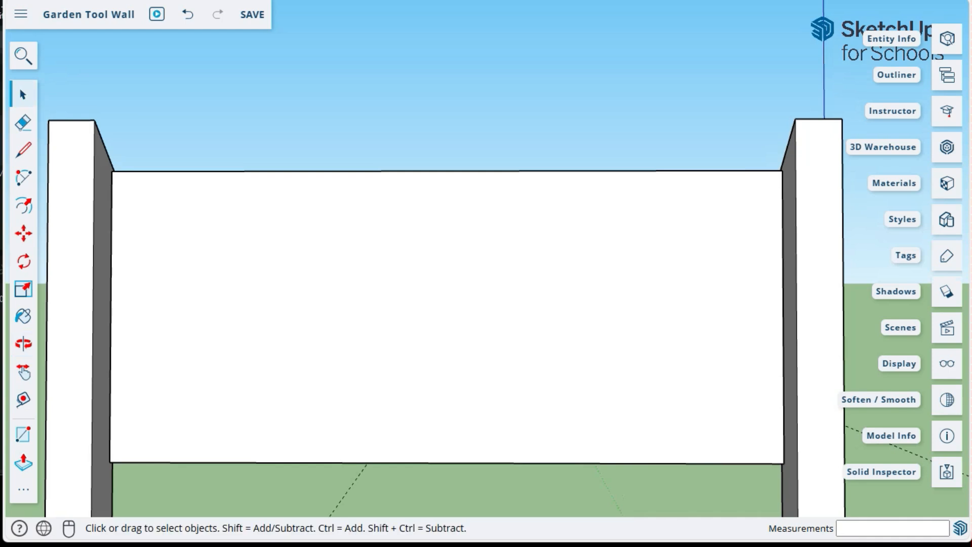
pyautogui.click(450, 299)
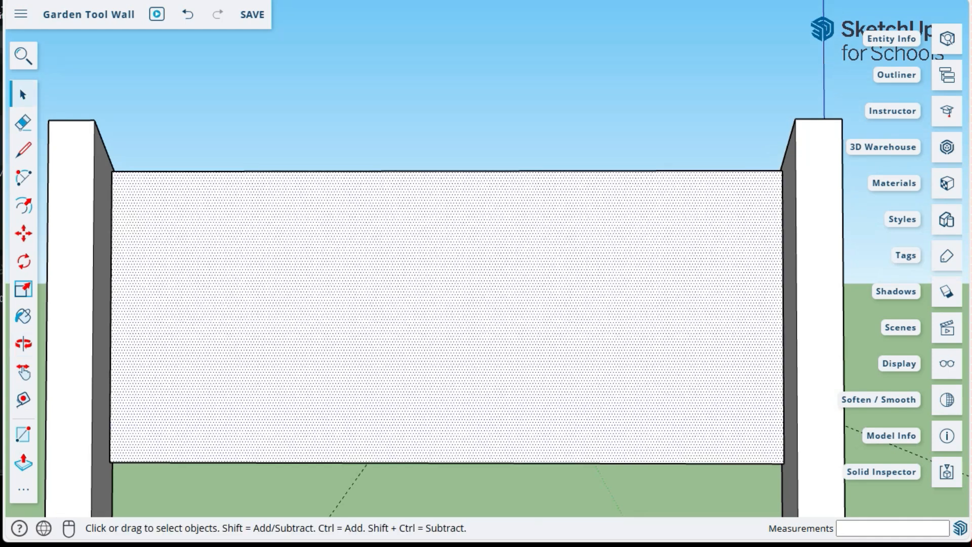
pyautogui.doubleClick(451, 299)
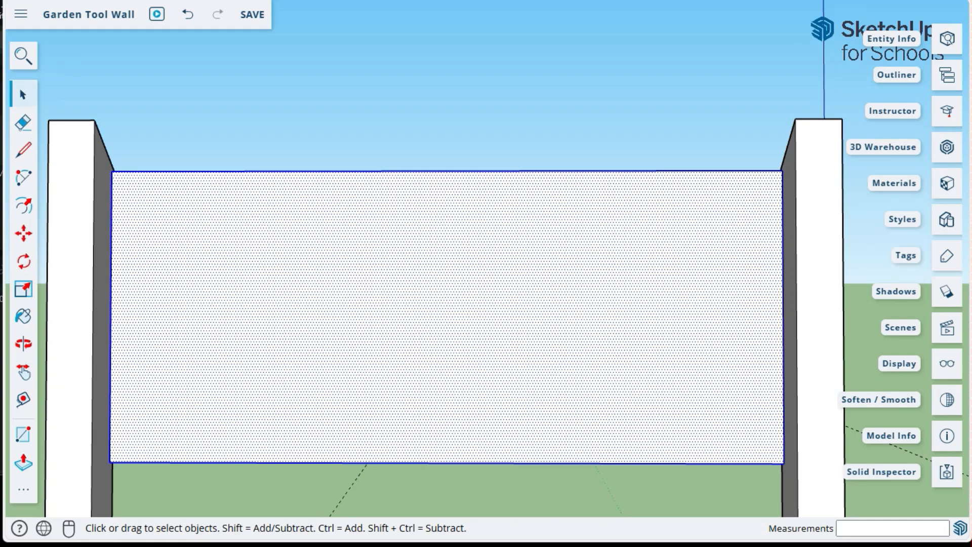
pyautogui.click(451, 101)
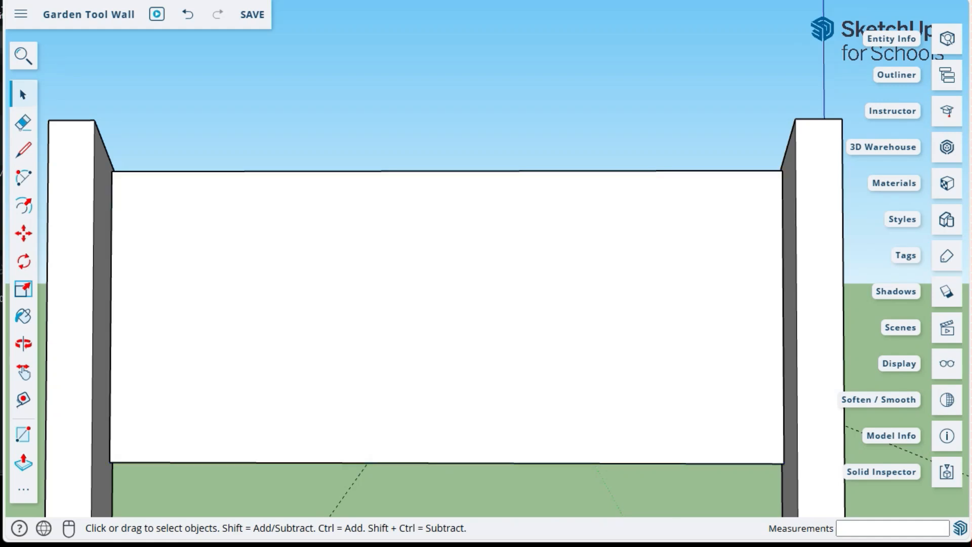
pyautogui.doubleClick(450, 299)
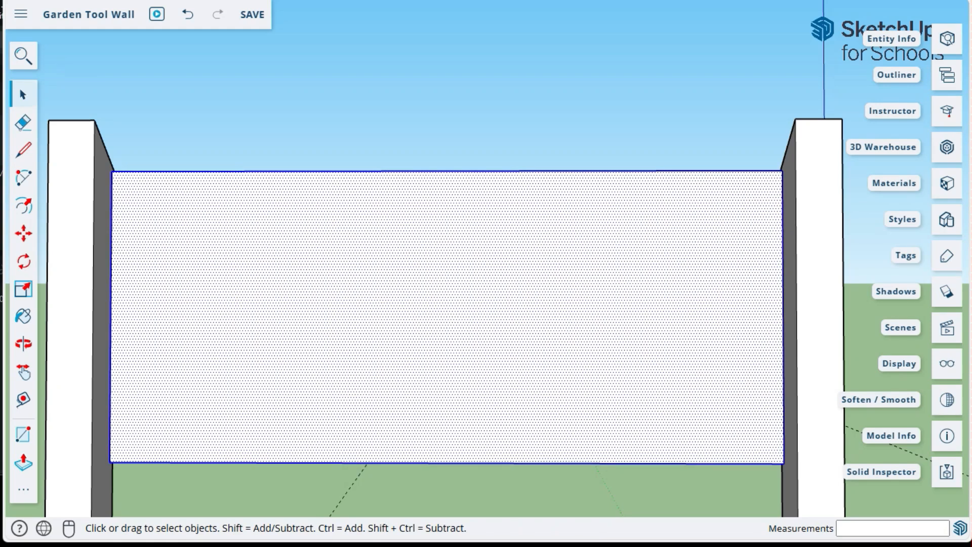
pyautogui.rightClick(401, 314)
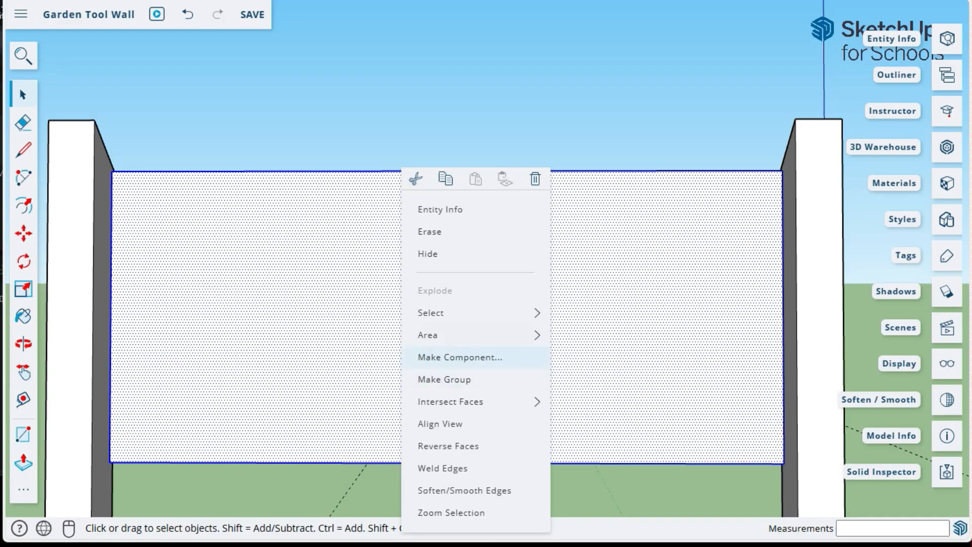
pyautogui.click(459, 357)
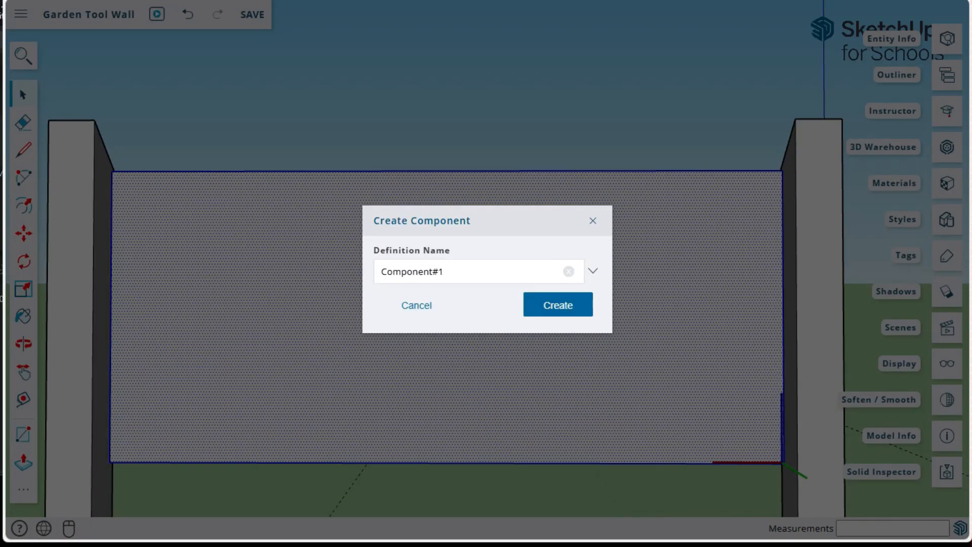
pyautogui.write('Bac')
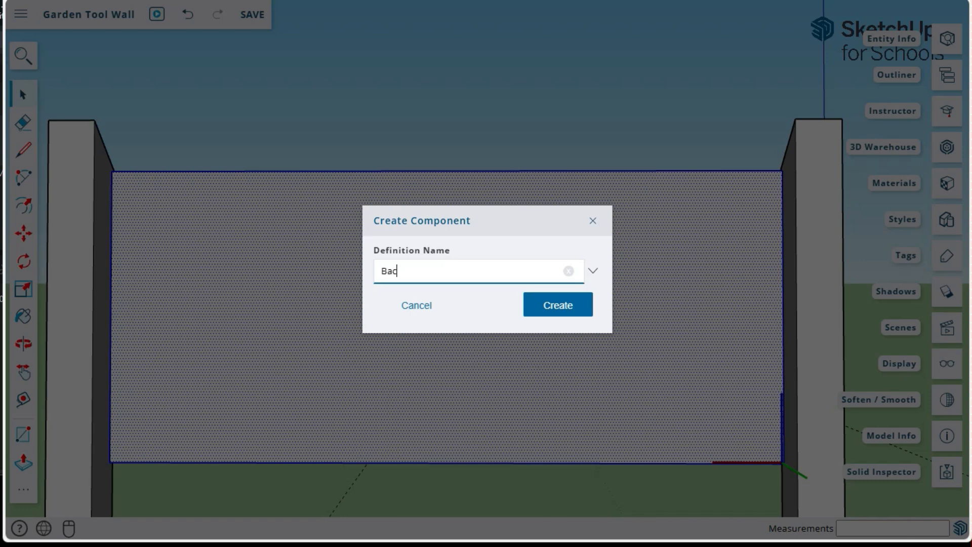
pyautogui.write('k Board')
pyautogui.press('Return')
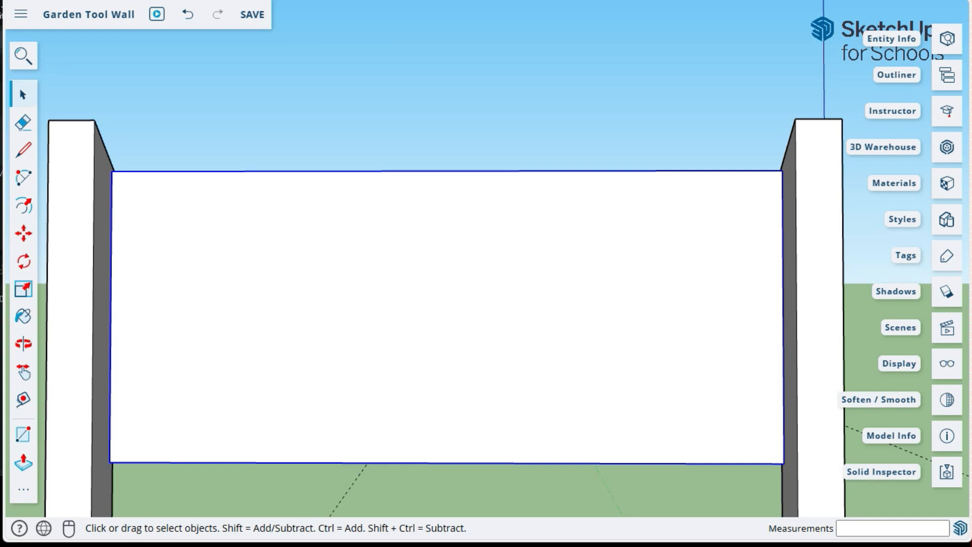
# Draw a 1.5" by 3.5" rectangle from lines, starting at the origin post's highest corner and projecting away from the side opposite the beams
pyautogui.scroll(-3, 594, 186)
pyautogui.moveTo(594, 187); pyautogui.dragTo(451, 263, button='middle')
pyautogui.moveTo(598, 254); pyautogui.dragTo(340, 248, button='middle')
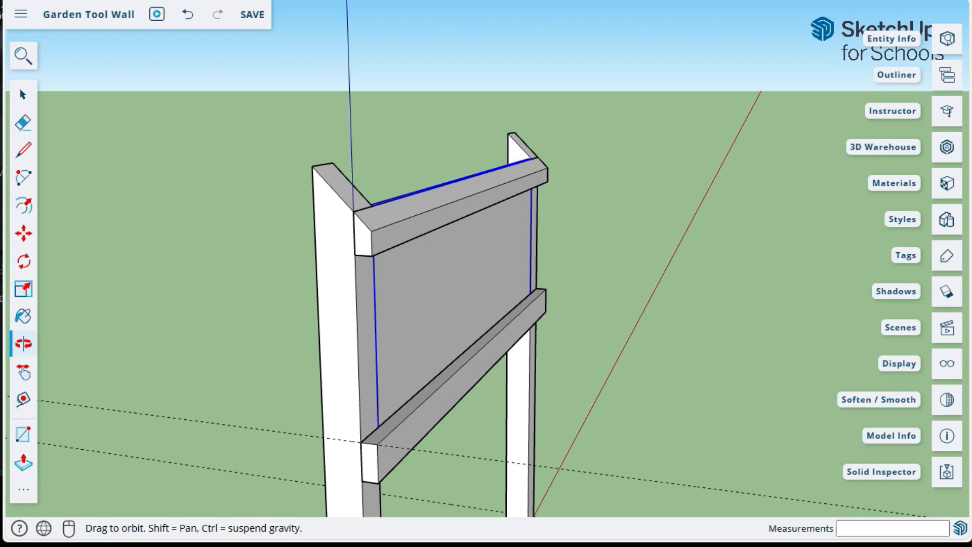
pyautogui.moveTo(375, 238); pyautogui.dragTo(618, 268, button='middle')
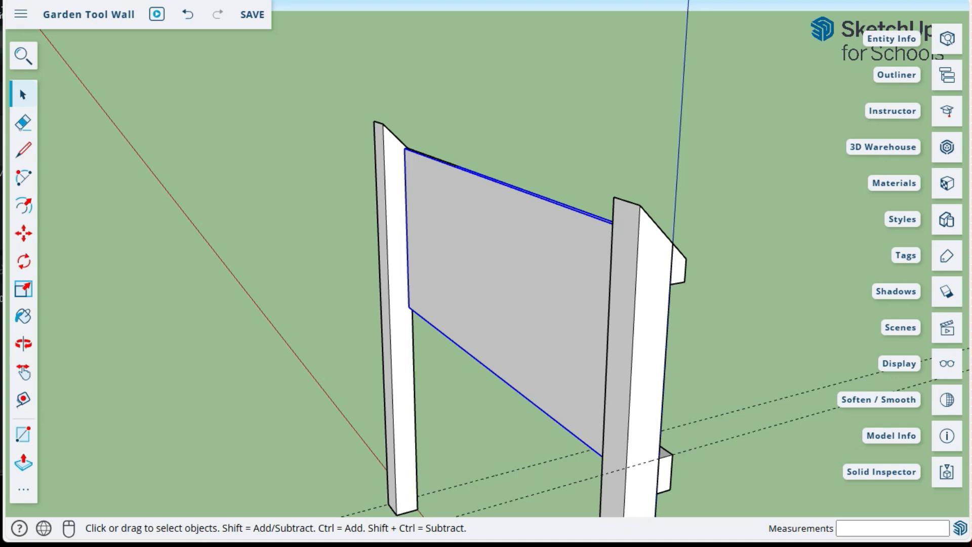
pyautogui.moveTo(527, 273); pyautogui.dragTo(366, 226, button='middle')
pyautogui.scroll(5, 518, 163)
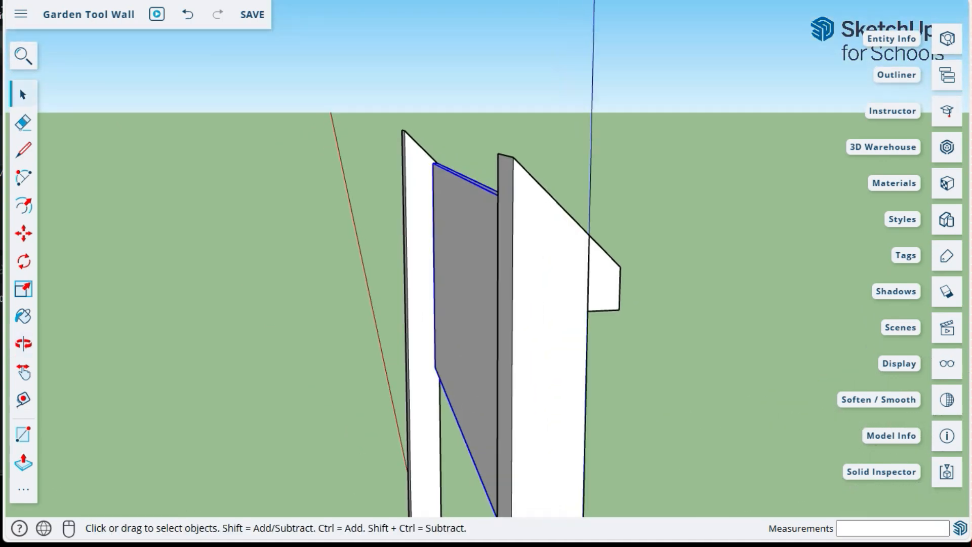
pyautogui.press('l')
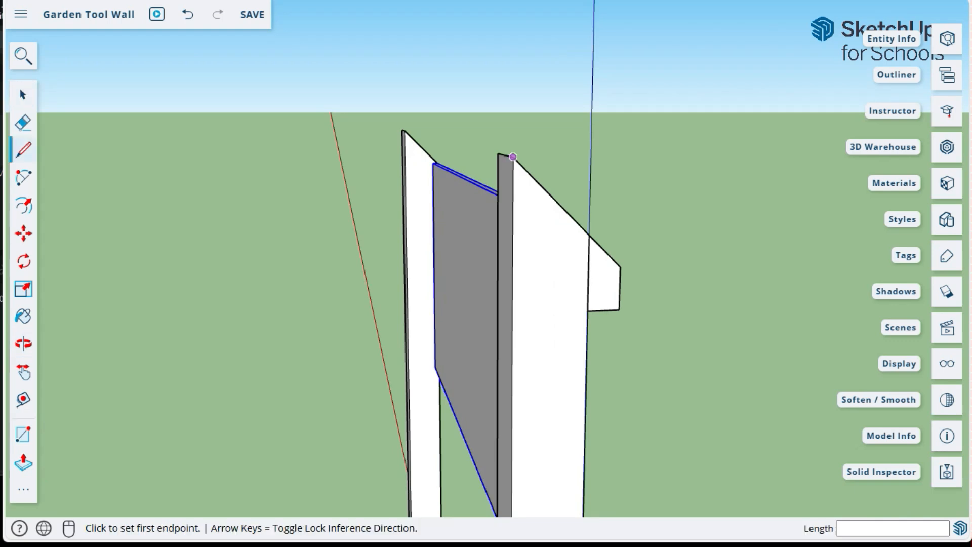
pyautogui.click(514, 157)
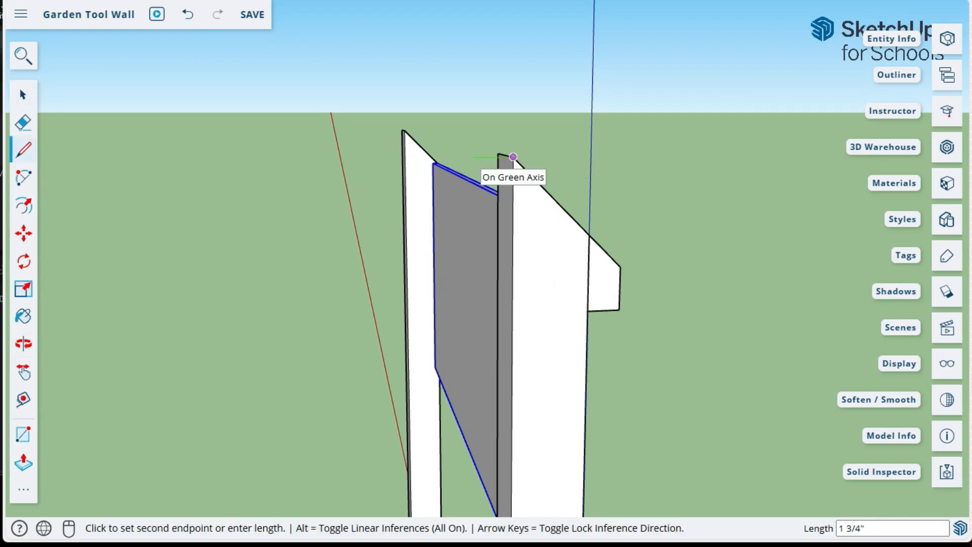
pyautogui.write('1.5')
pyautogui.press('Return')
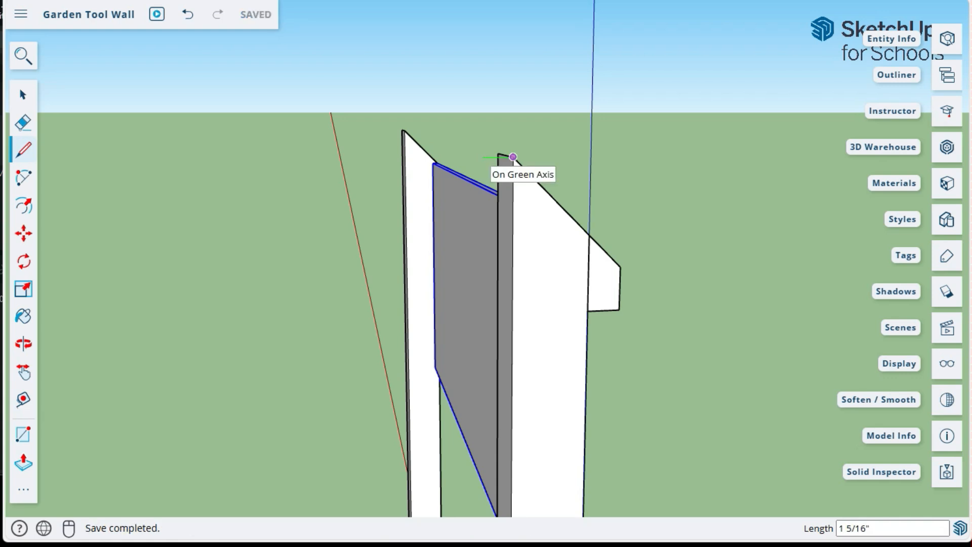
pyautogui.write('1.5')
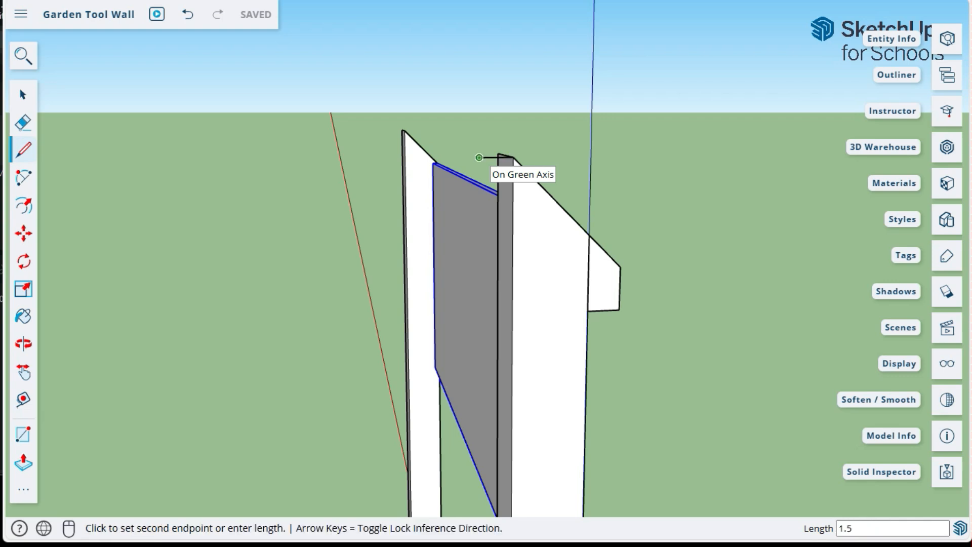
pyautogui.press('Return')
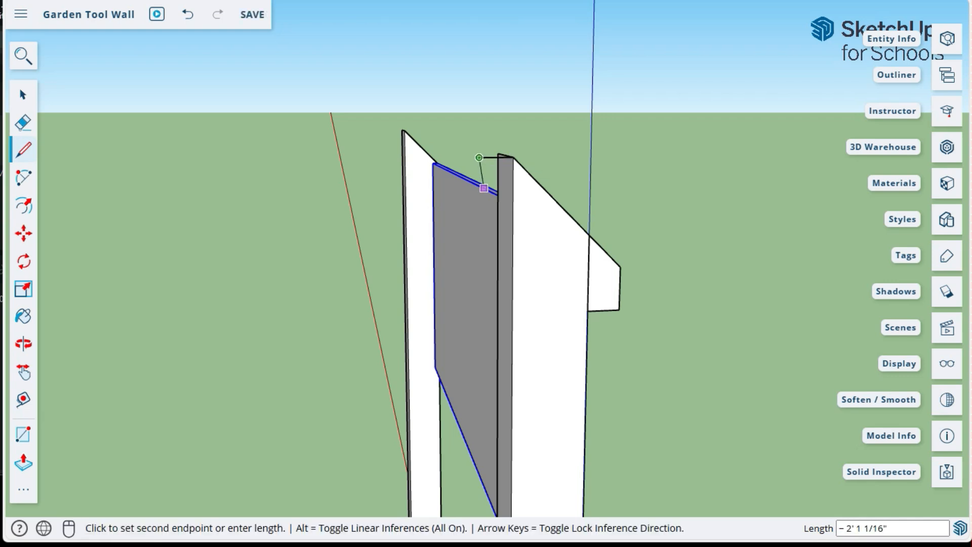
pyautogui.write('3.5')
pyautogui.press('Return')
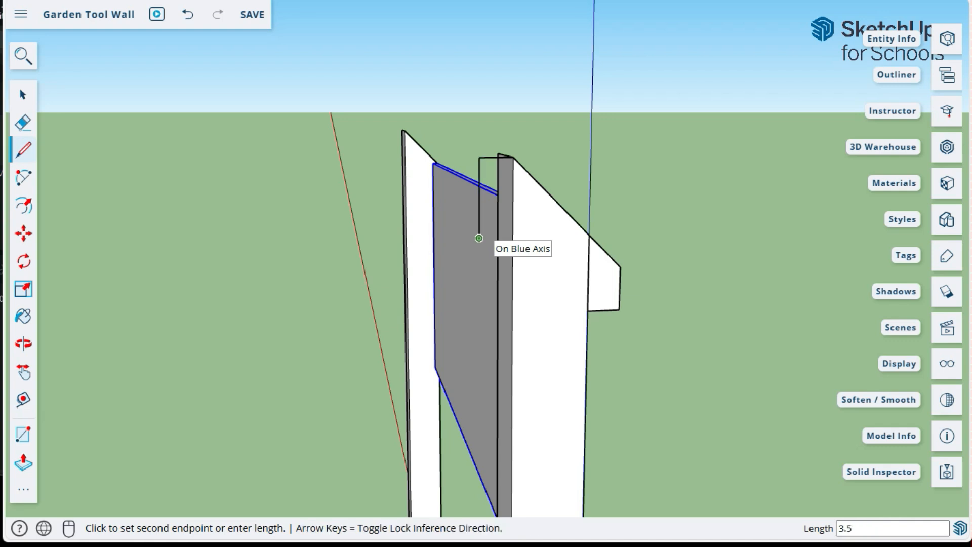
pyautogui.click(513, 237)
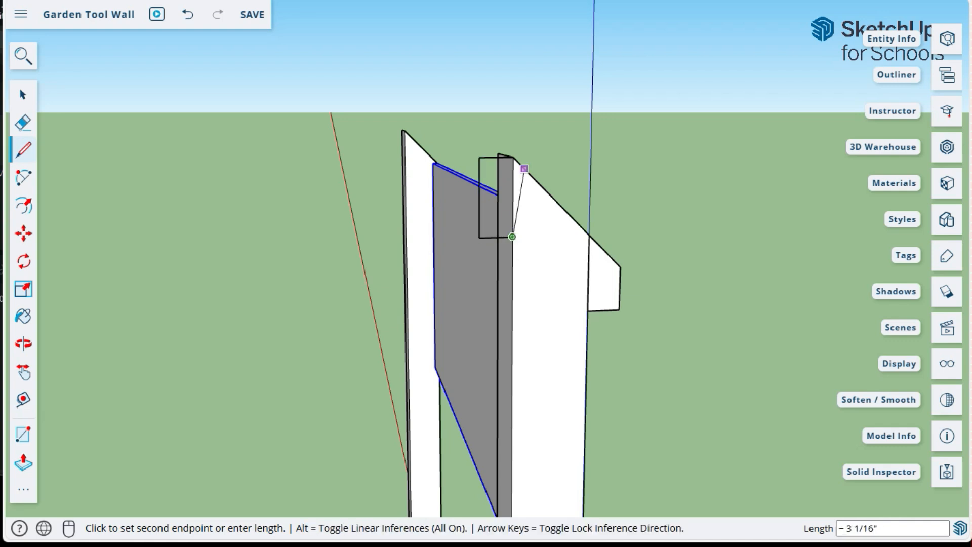
pyautogui.click(513, 157)
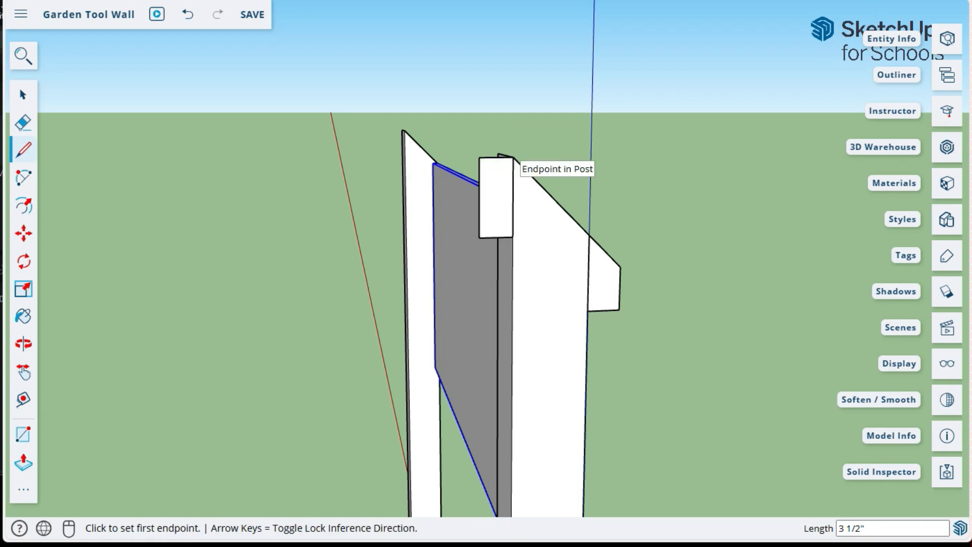
pyautogui.press('space')
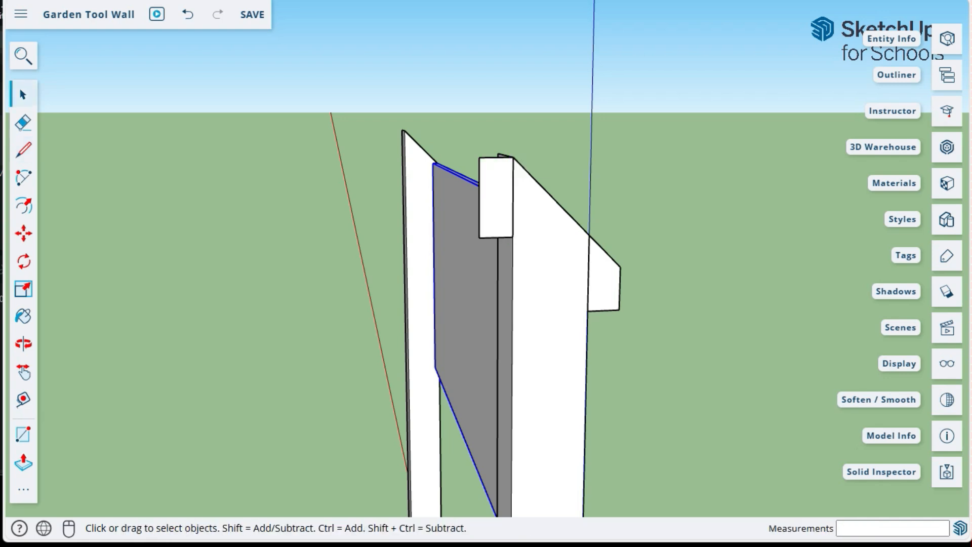
# Select the small rectangle on the origin post with its edges and make it a component named "Front Beam"
pyautogui.moveTo(507, 222); pyautogui.dragTo(598, 264, button='middle')
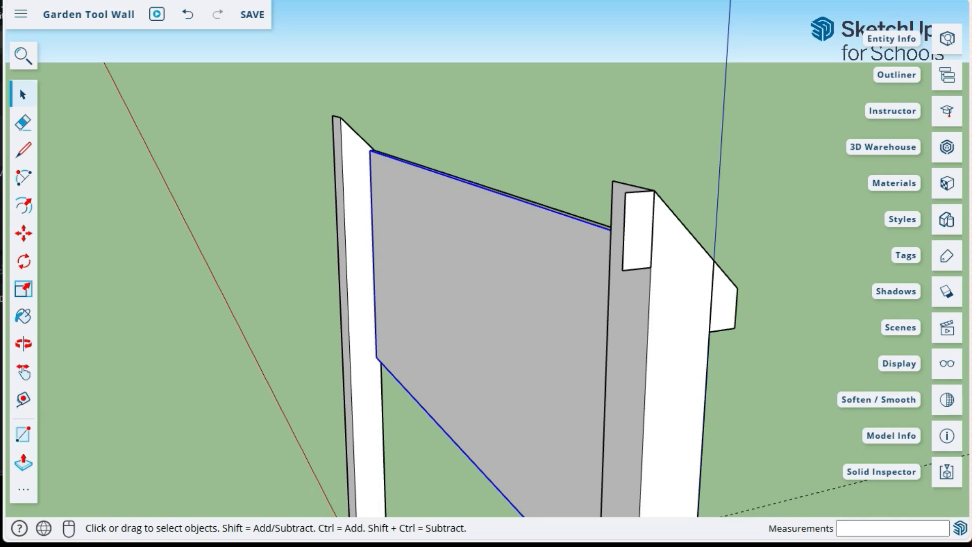
pyautogui.doubleClick(638, 231)
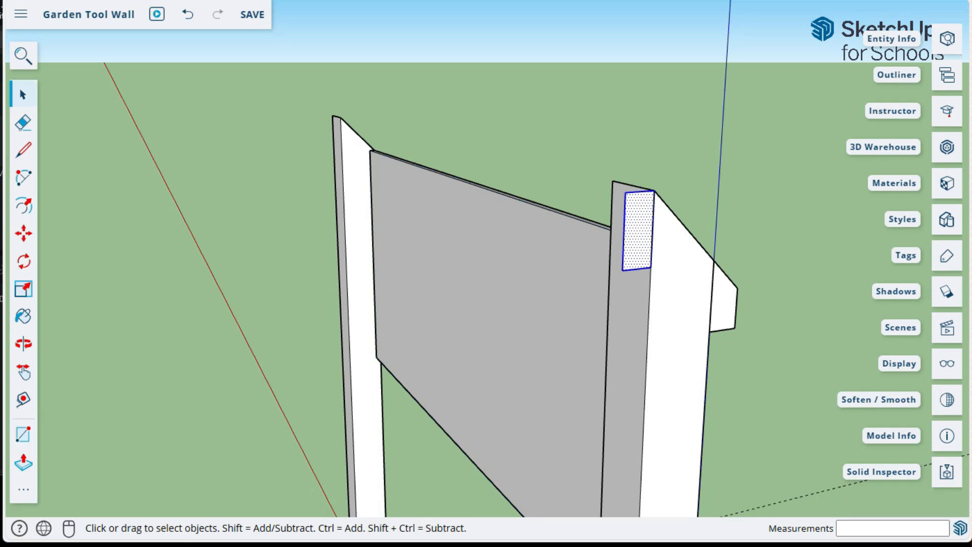
pyautogui.rightClick(640, 191)
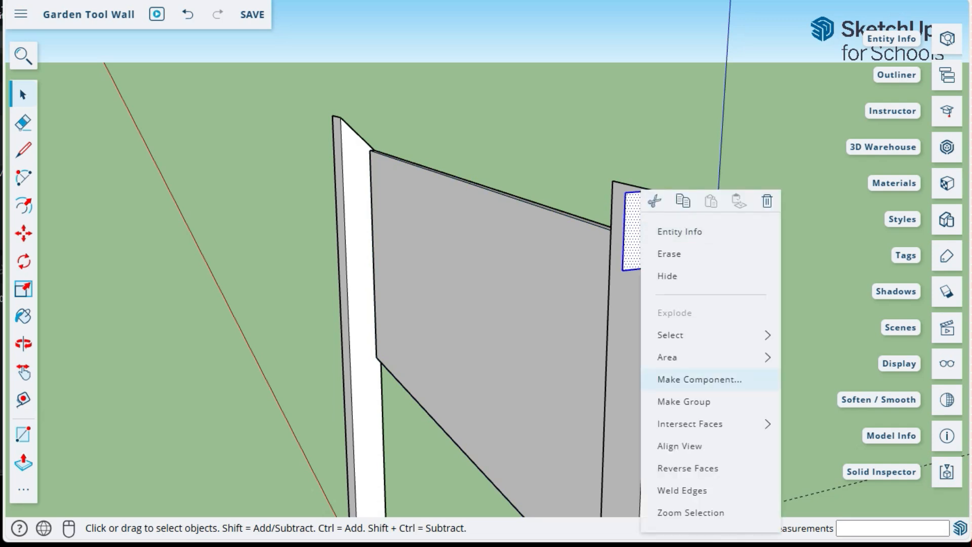
pyautogui.click(699, 379)
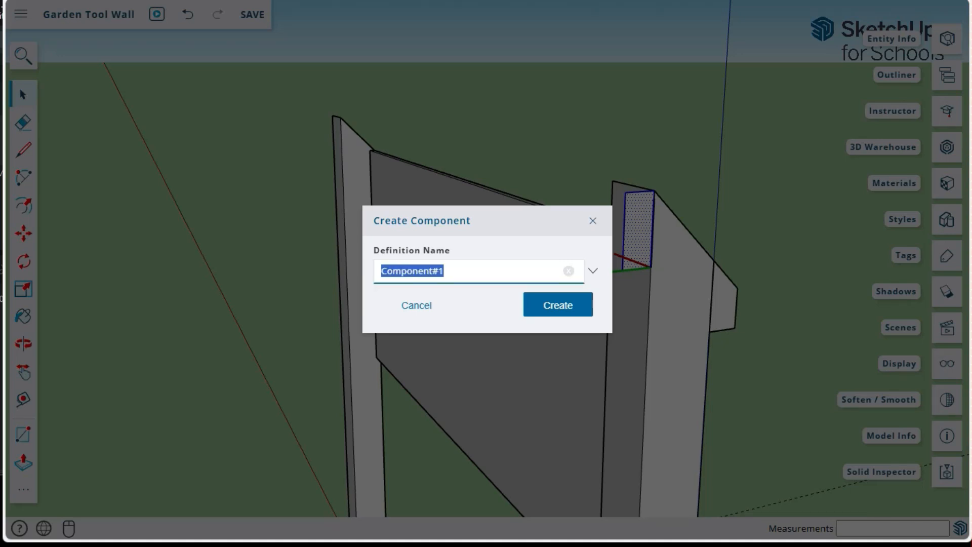
pyautogui.write('Fr')
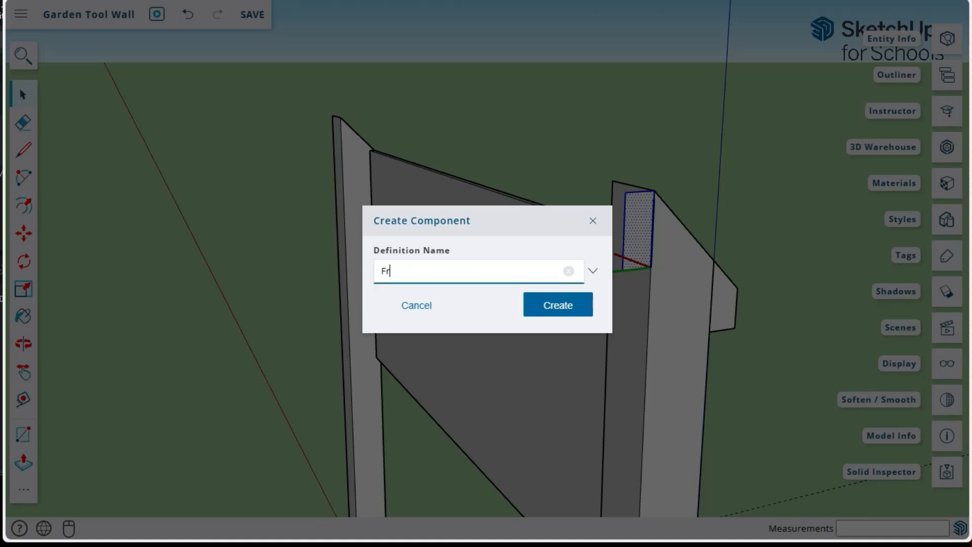
pyautogui.write('ont Beam')
pyautogui.press('Return')
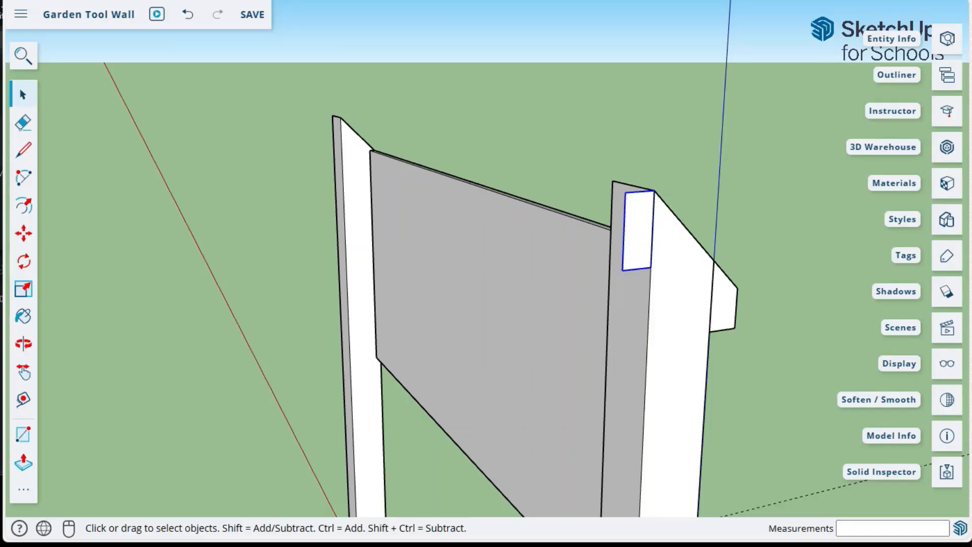
pyautogui.moveTo(506, 283); pyautogui.dragTo(616, 294, button='middle')
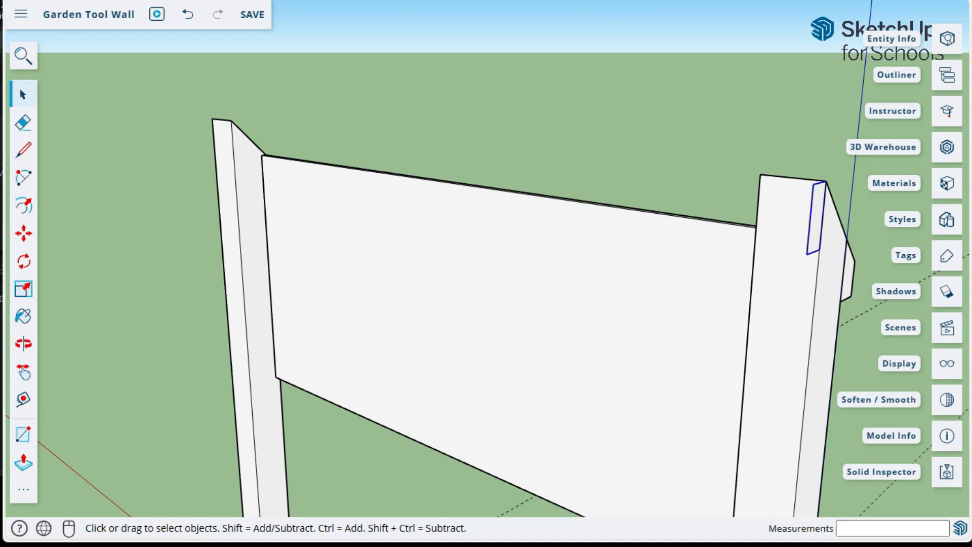
pyautogui.moveTo(602, 288); pyautogui.dragTo(476, 276, button='middle')
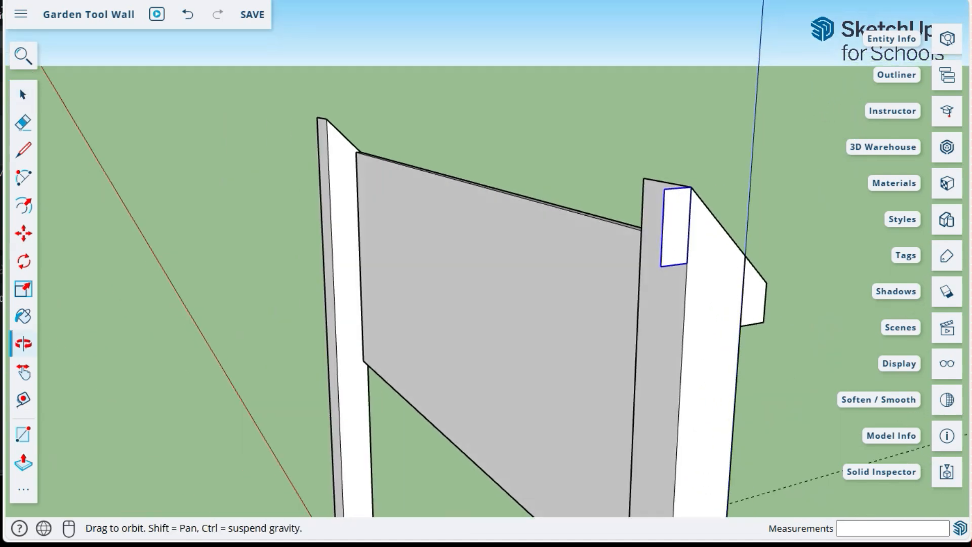
pyautogui.press('p')
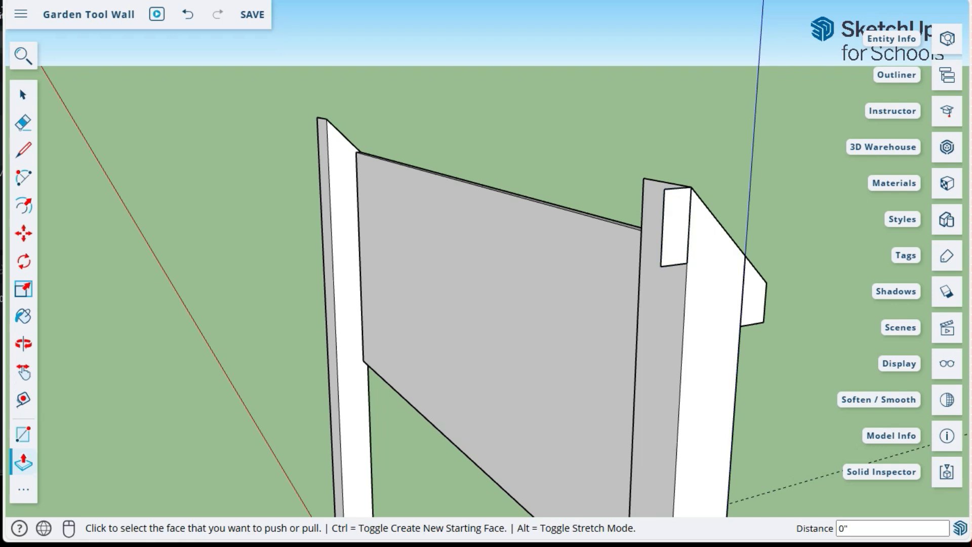
pyautogui.press('space')
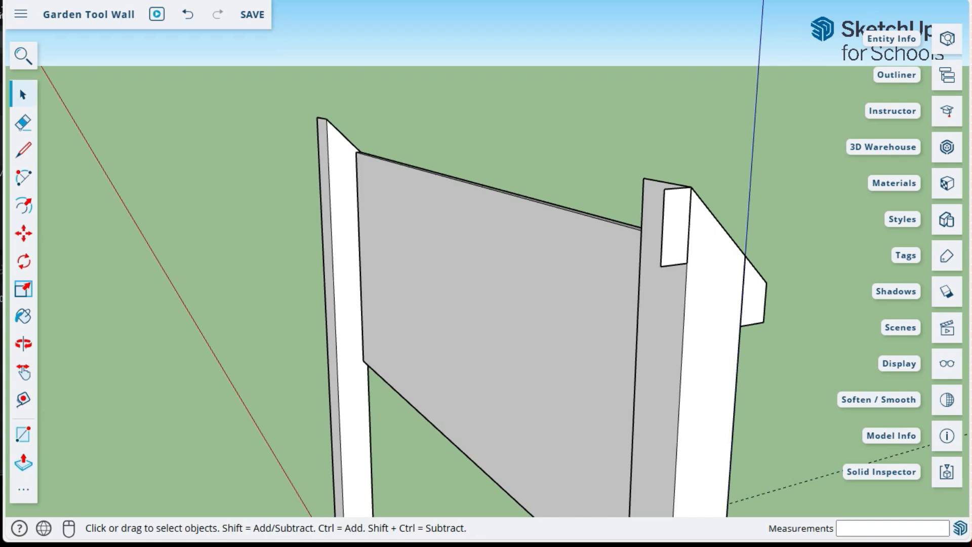
# Open the Front Beam component for editing and Push/Pull its face 12" outward, away from the posts
pyautogui.doubleClick(676, 227)
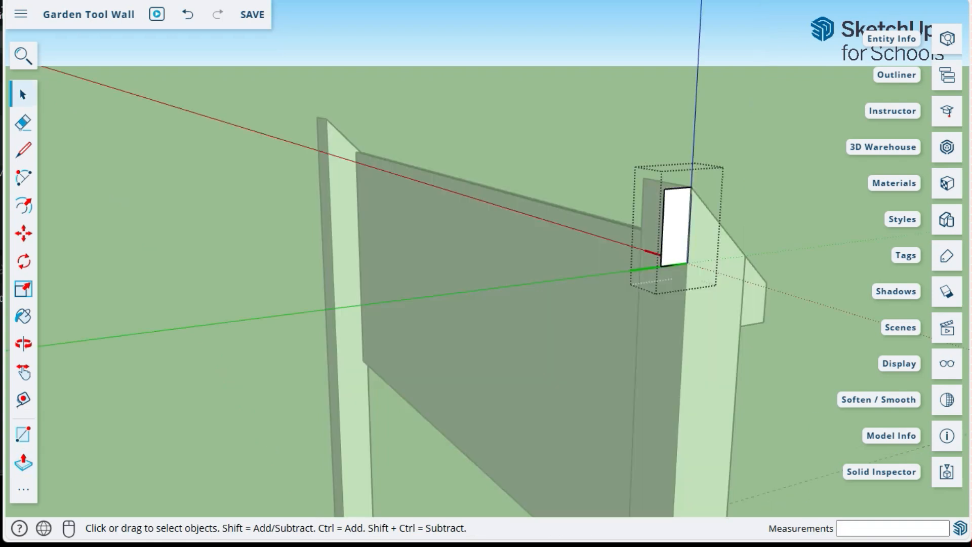
pyautogui.press('p')
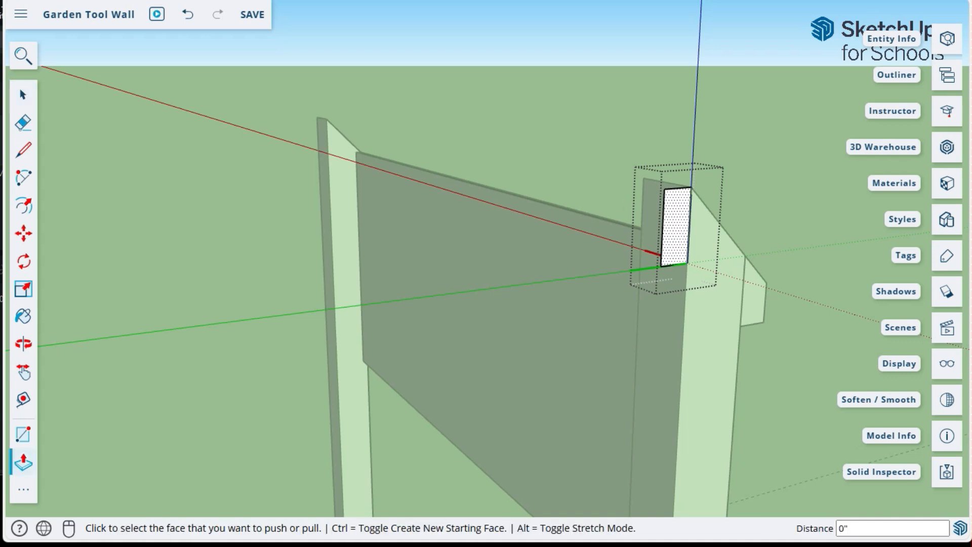
pyautogui.click(677, 228)
pyautogui.write('12')
pyautogui.press('Return')
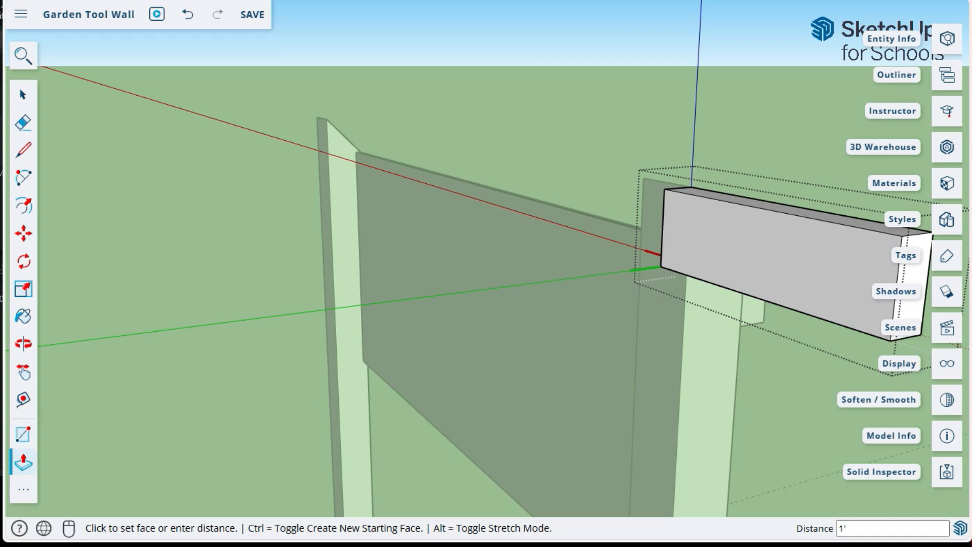
# Push/Pull the Front Beam's opposite end face 6' across and past the far post, and close the component
pyautogui.moveTo(608, 167); pyautogui.dragTo(915, 203, button='middle')
pyautogui.moveTo(506, 274); pyautogui.dragTo(610, 252, button='middle')
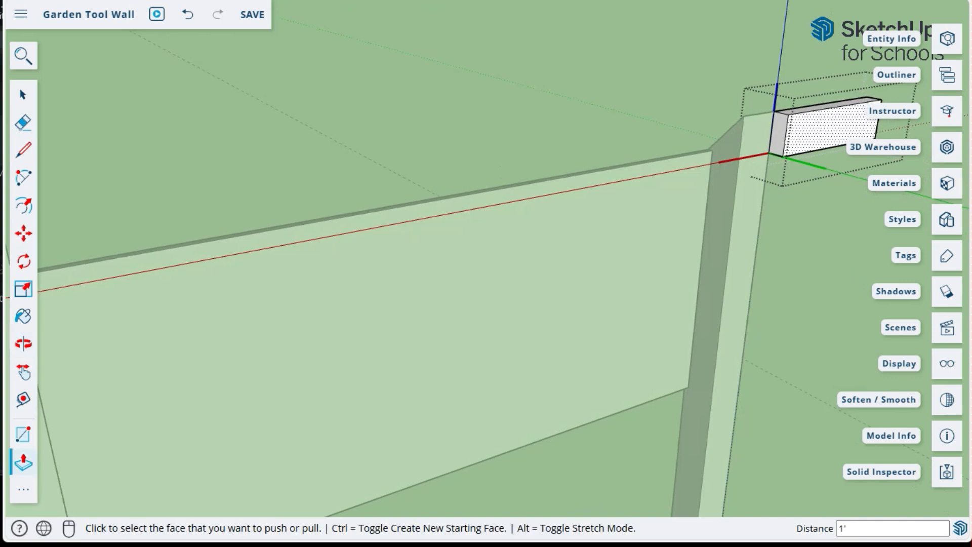
pyautogui.click(779, 133)
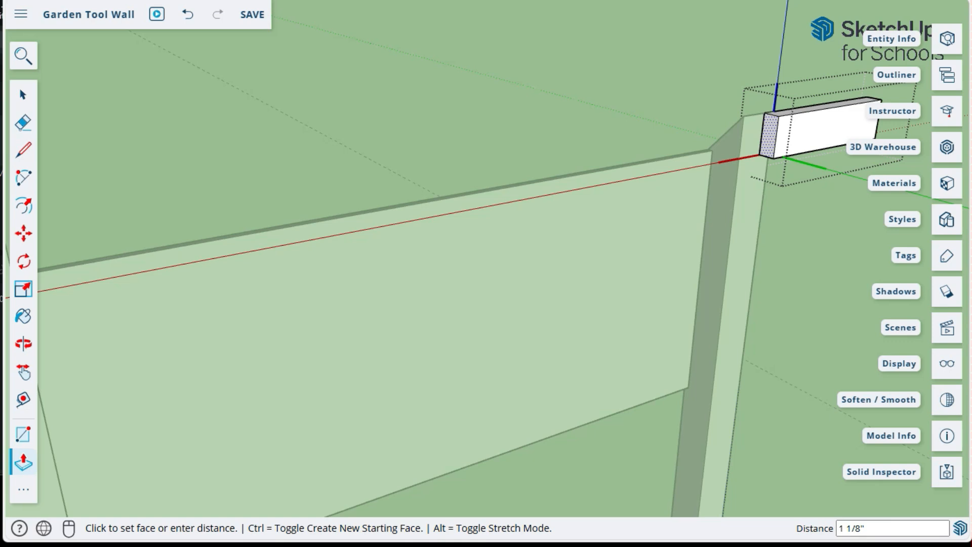
pyautogui.write("6'")
pyautogui.press('Return')
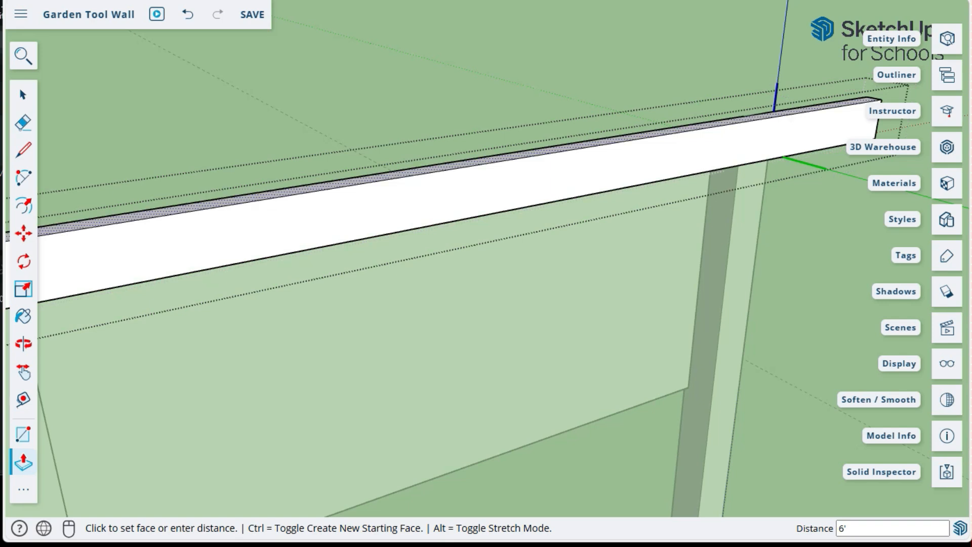
pyautogui.scroll(-3, 790, 117)
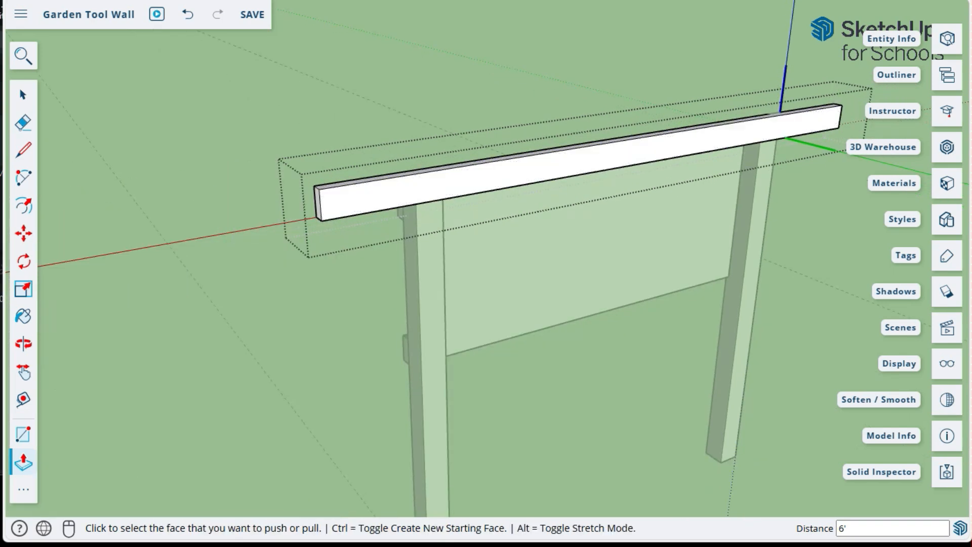
pyautogui.press('Escape')
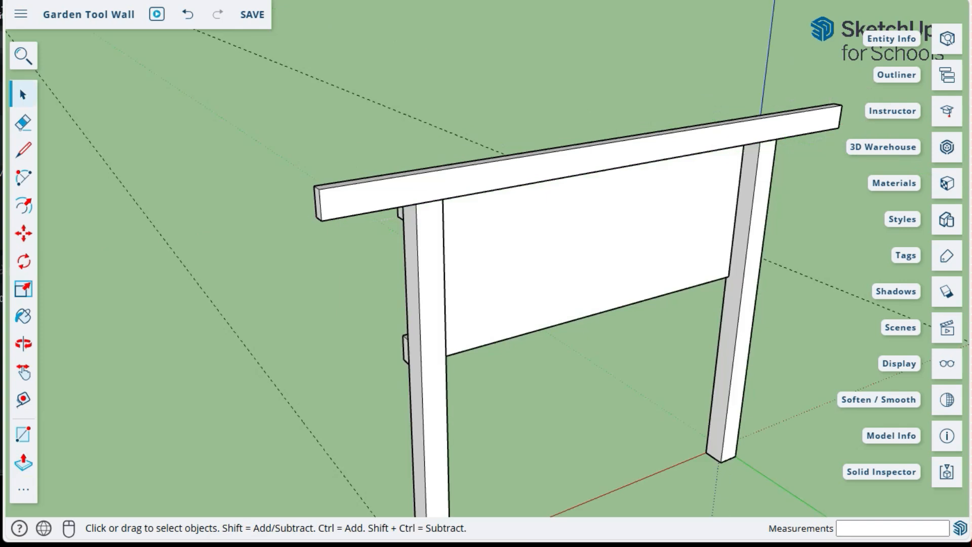
pyautogui.moveTo(486, 274); pyautogui.dragTo(238, 226, button='middle')
pyautogui.moveTo(487, 274); pyautogui.dragTo(475, 221, button='middle')
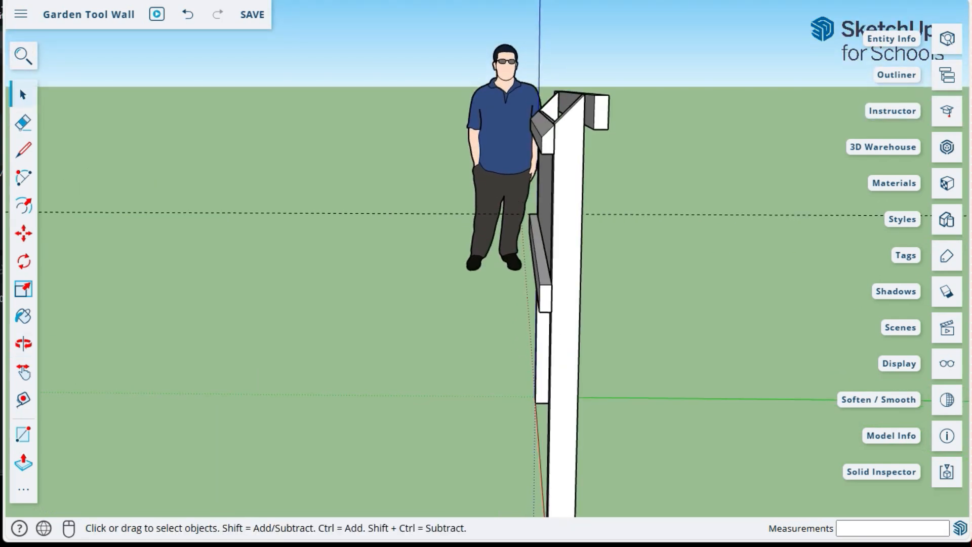
pyautogui.moveTo(486, 274); pyautogui.dragTo(481, 299, button='middle')
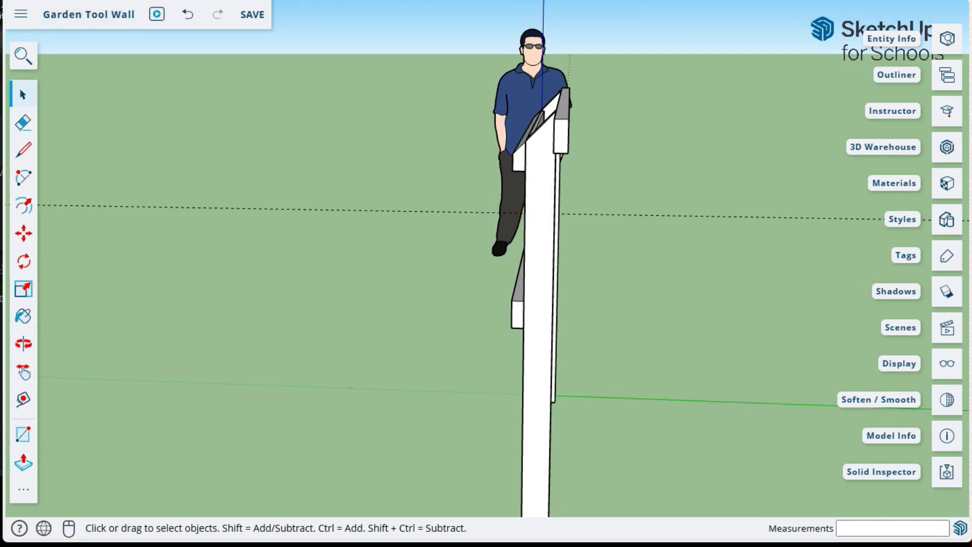
pyautogui.moveTo(486, 274); pyautogui.dragTo(575, 274, button='middle')
pyautogui.scroll(5, 785, 167)
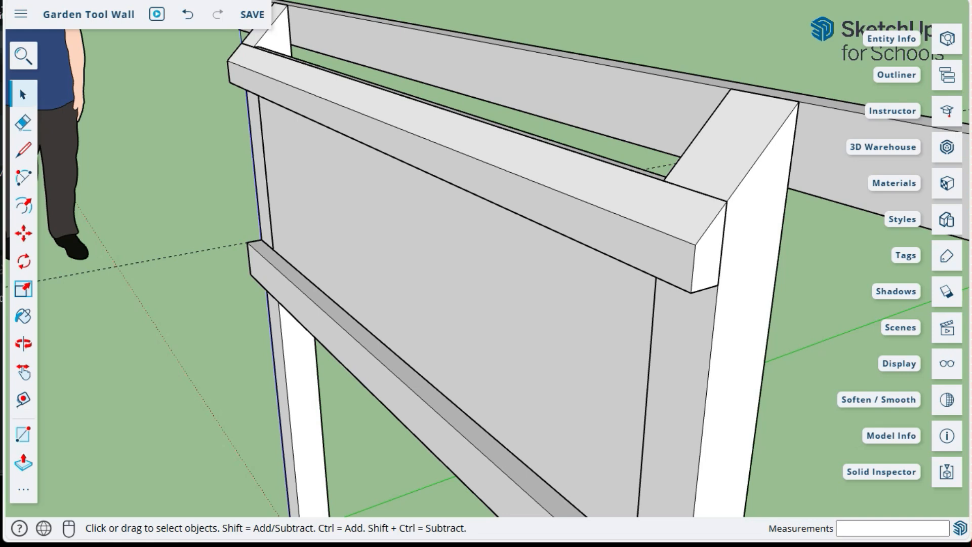
pyautogui.press('l')
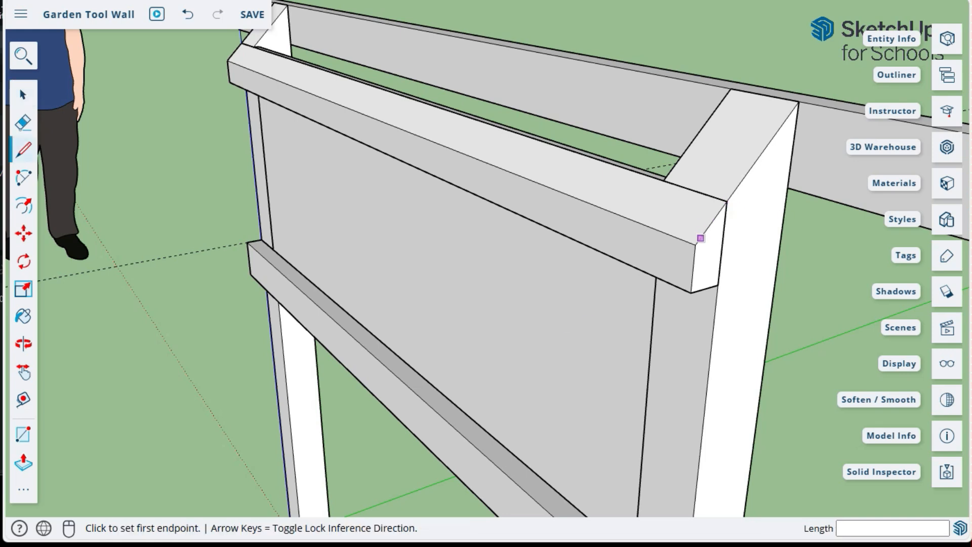
pyautogui.click(695, 245)
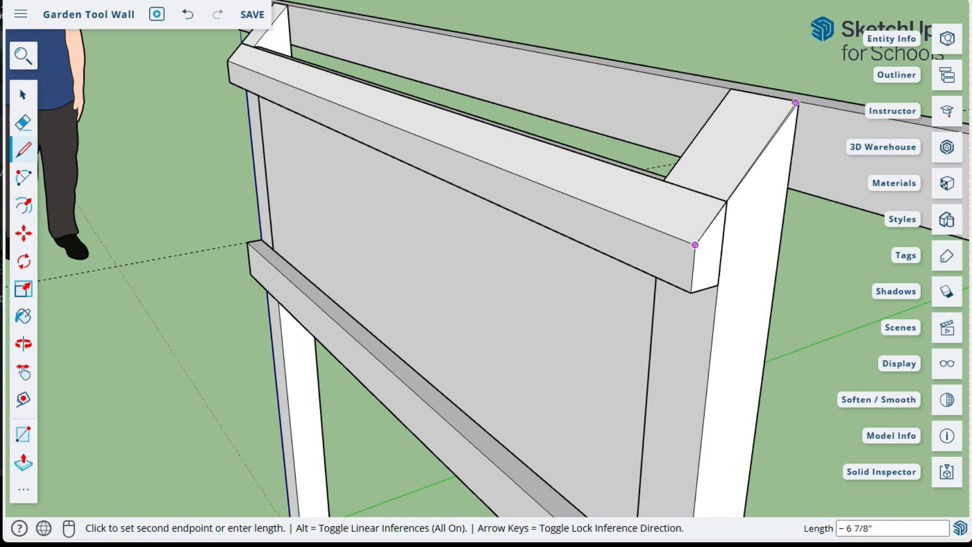
pyautogui.scroll(3, 795, 103)
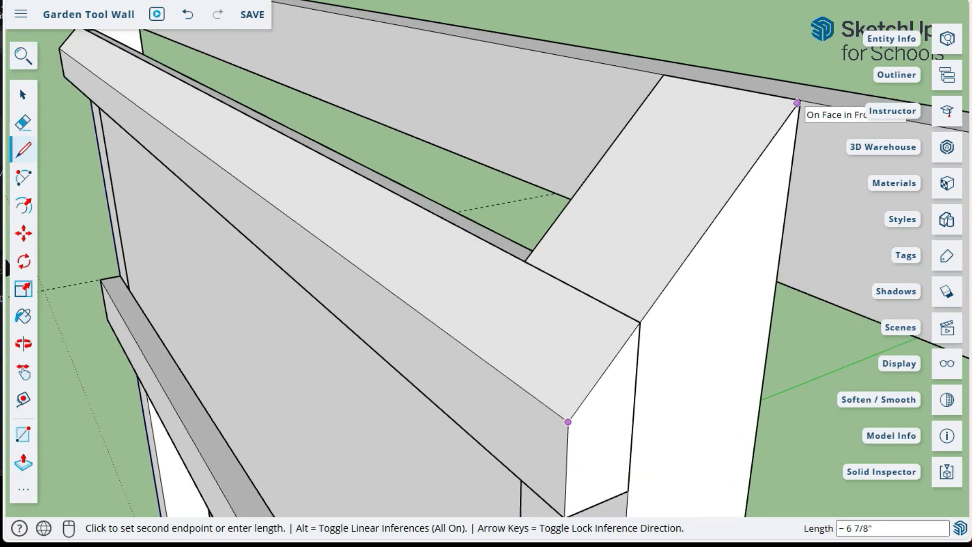
pyautogui.click(797, 103)
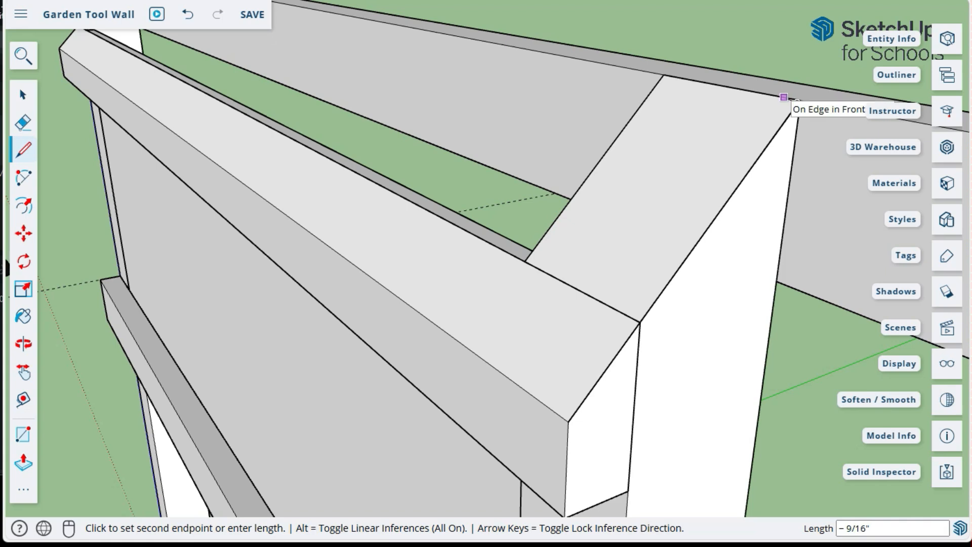
pyautogui.write('.75')
pyautogui.press('Return')
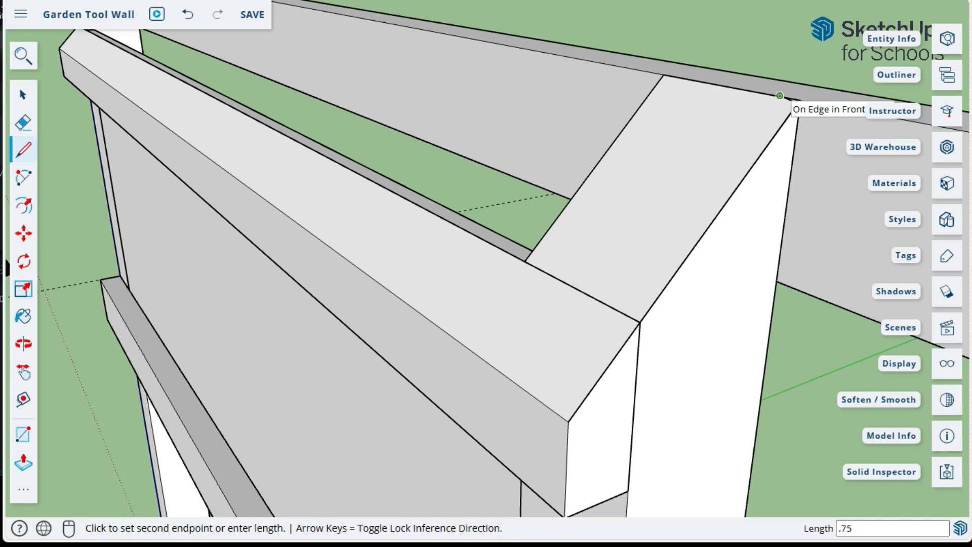
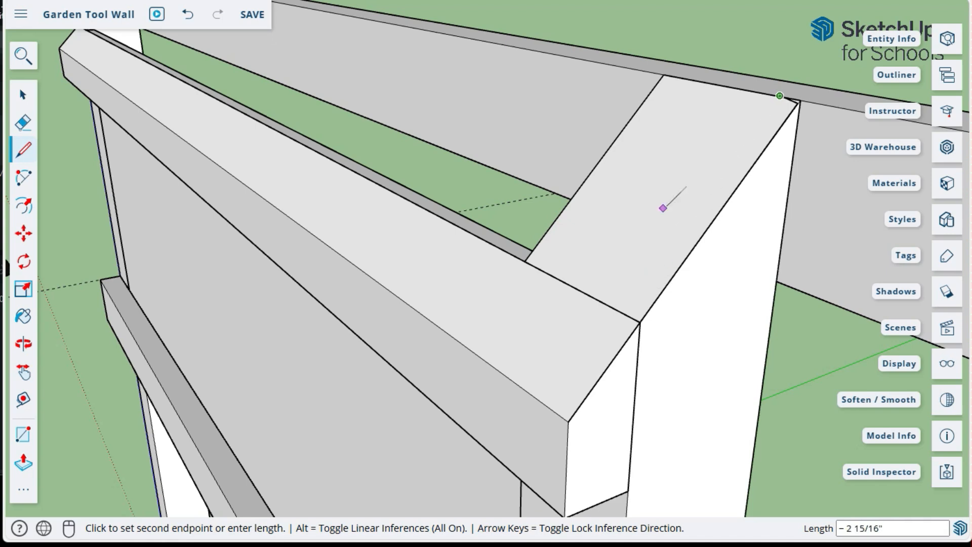
pyautogui.scroll(2, 749, 150)
pyautogui.scroll(5, 825, 76)
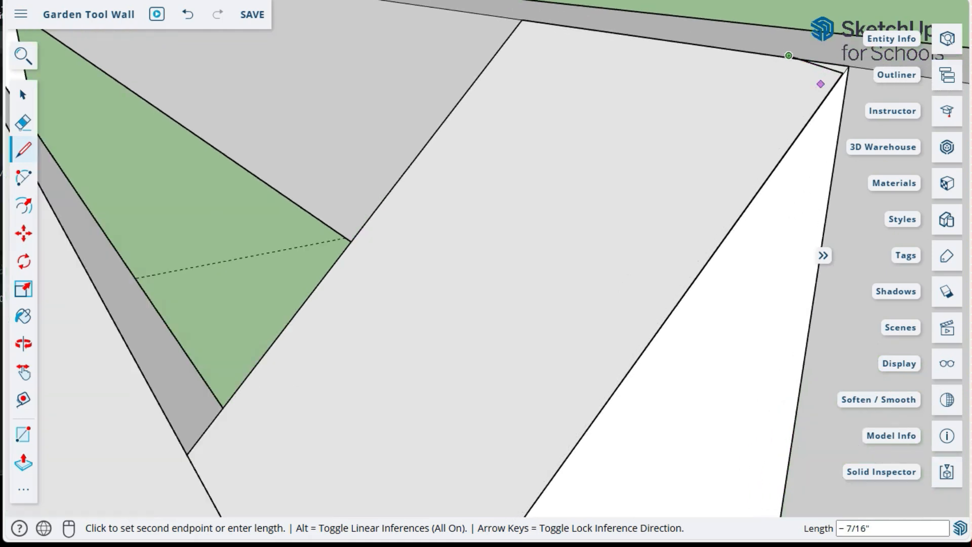
pyautogui.moveTo(703, 30); pyautogui.dragTo(800, 74, button='middle')
pyautogui.moveTo(831, 174); pyautogui.dragTo(740, 93, button='middle')
pyautogui.scroll(-5, 740, 93)
pyautogui.scroll(-3, 707, 129)
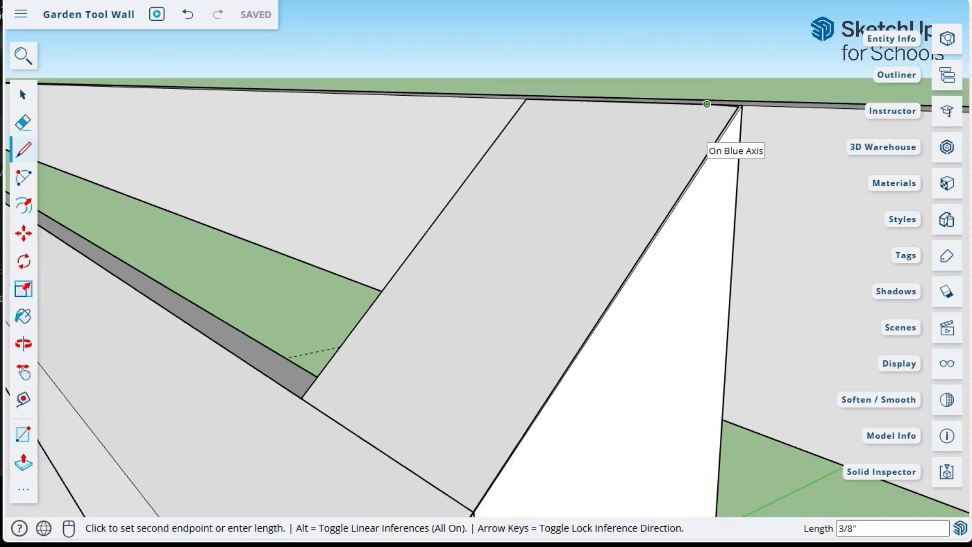
pyautogui.press('Escape')
pyautogui.hotkey('ctrl', 'z')
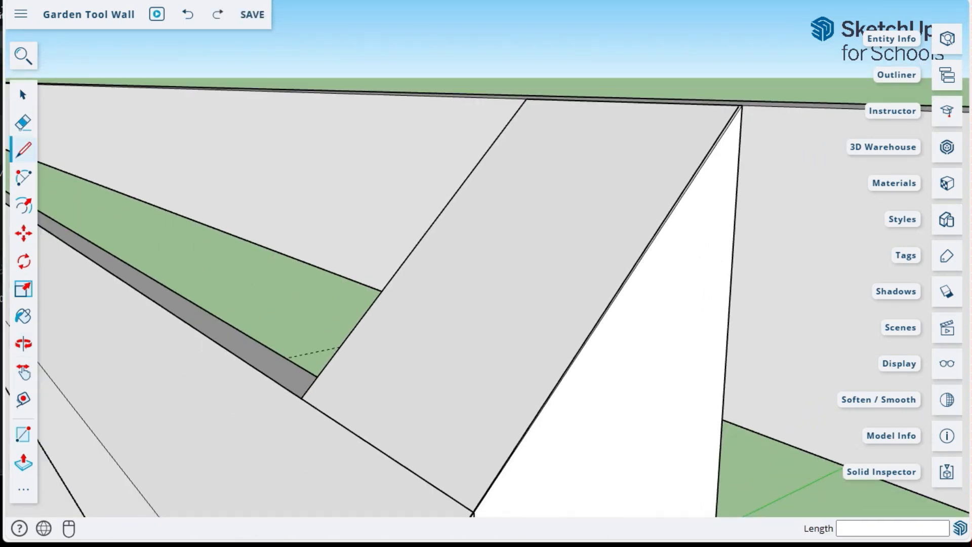
# Draw a closed 0.75" wide strip from lines along the outer edge of the far post's slanted top, from its highest corner to the Top beam
pyautogui.click(741, 105)
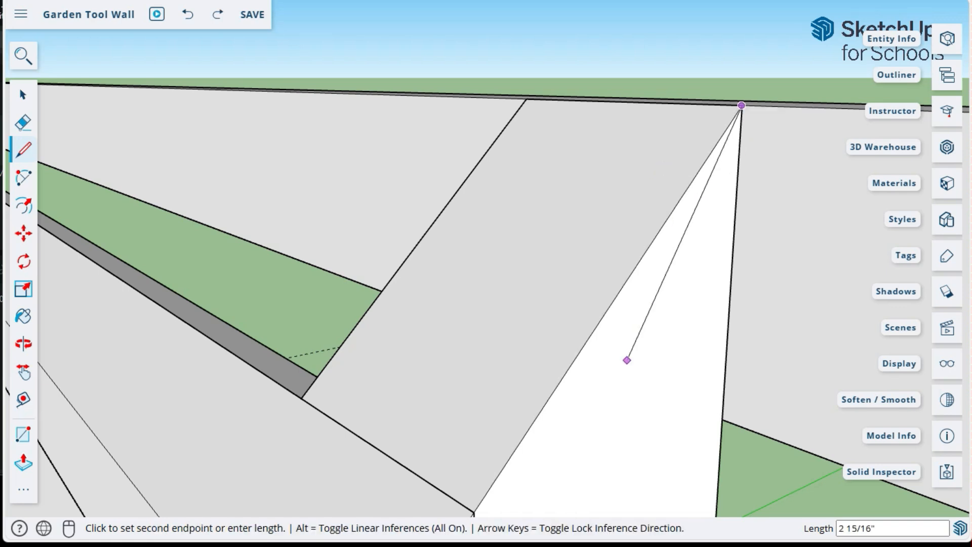
pyautogui.click(474, 512)
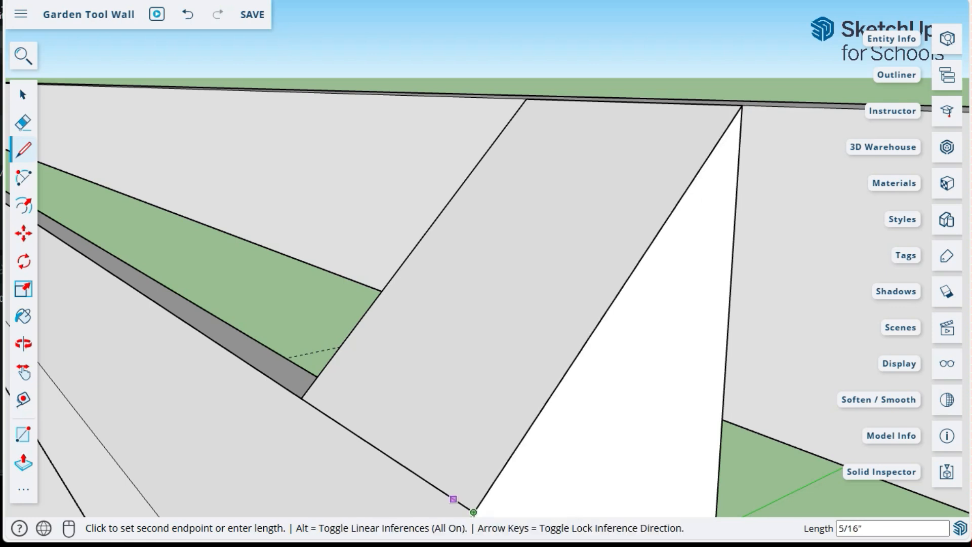
pyautogui.write('.75')
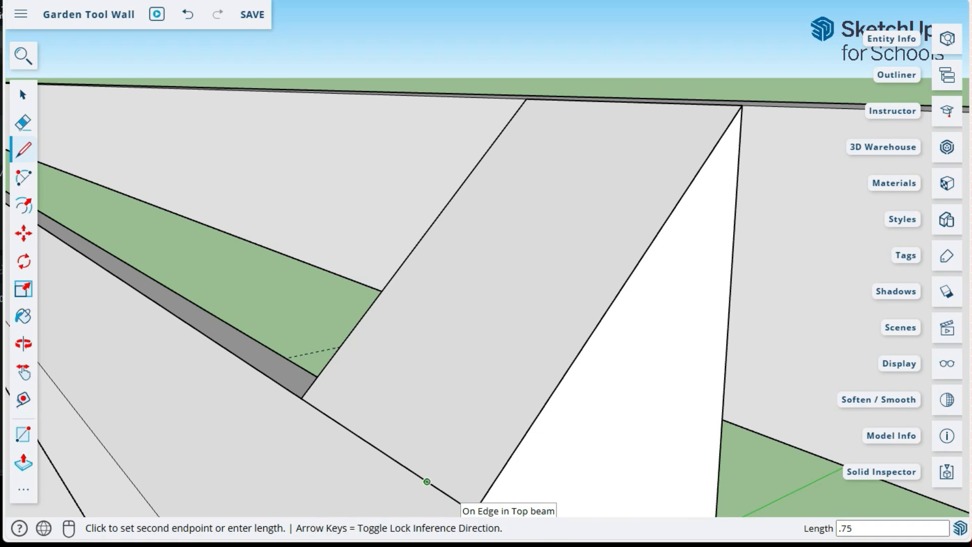
pyautogui.press('Return')
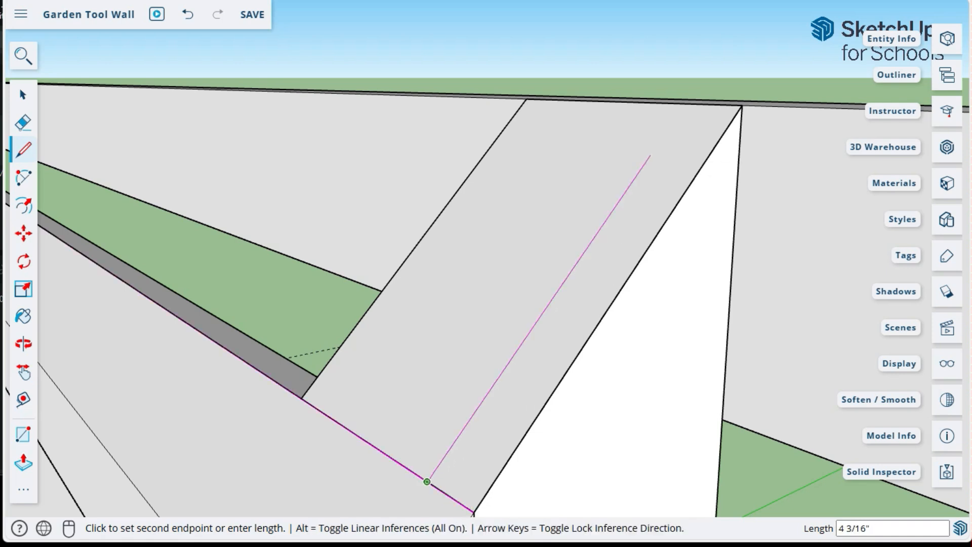
pyautogui.click(686, 104)
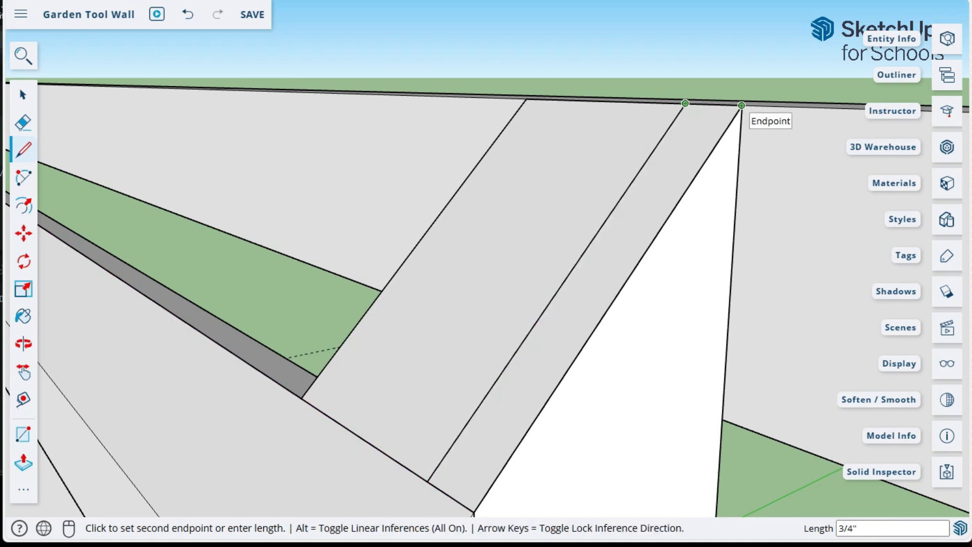
pyautogui.click(742, 105)
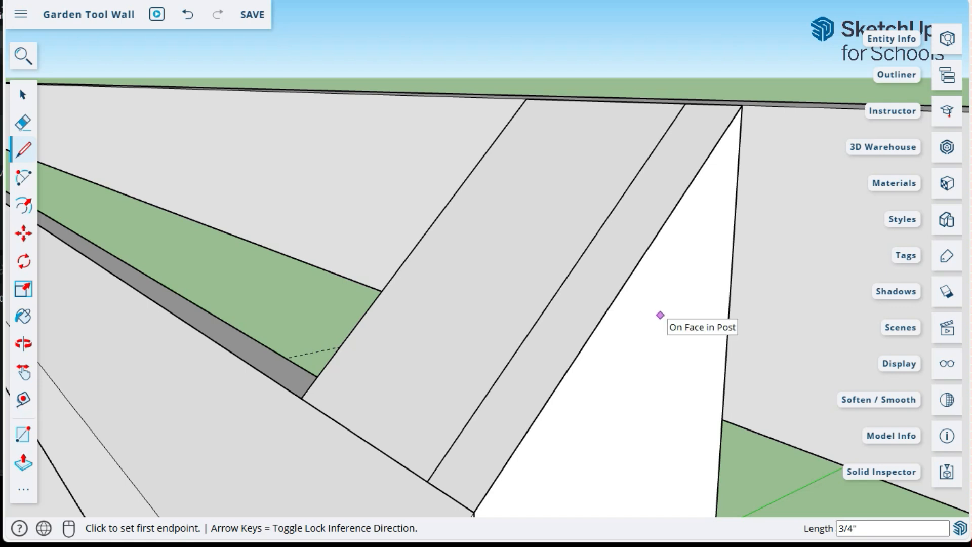
# Push/Pull the narrow strip on the far post's slanted top 1.5" outward
pyautogui.press('p')
pyautogui.click(563, 357)
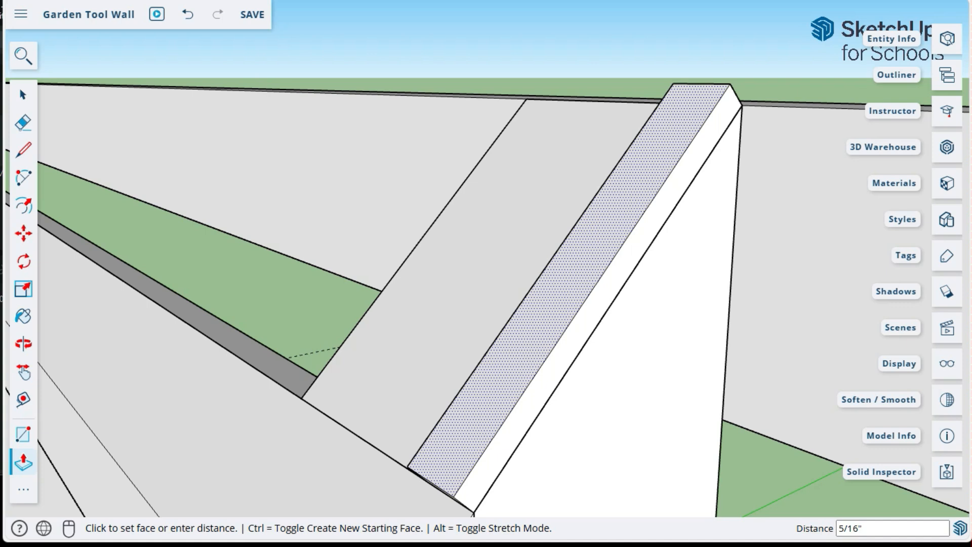
pyautogui.write('1.5')
pyautogui.press('Return')
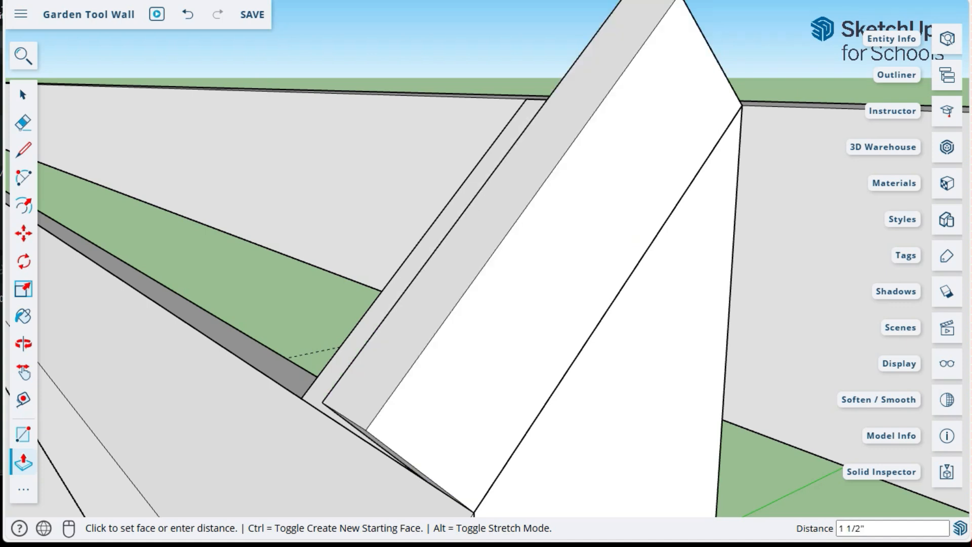
# Select the whole extruded block on the far post's slanted top and make it a component named "Back Truss board"
pyautogui.moveTo(512, 284); pyautogui.dragTo(434, 267, button='middle')
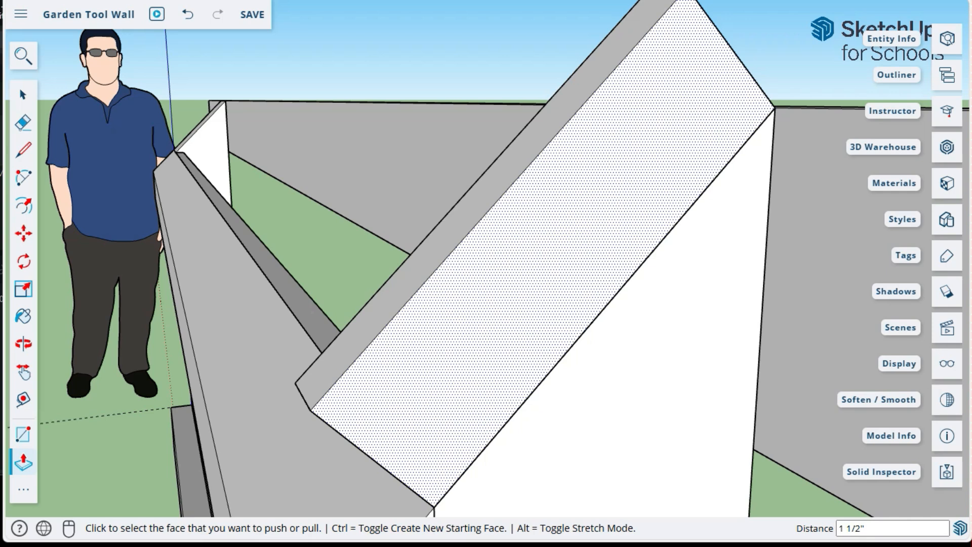
pyautogui.press('space')
pyautogui.tripleClick(517, 273)
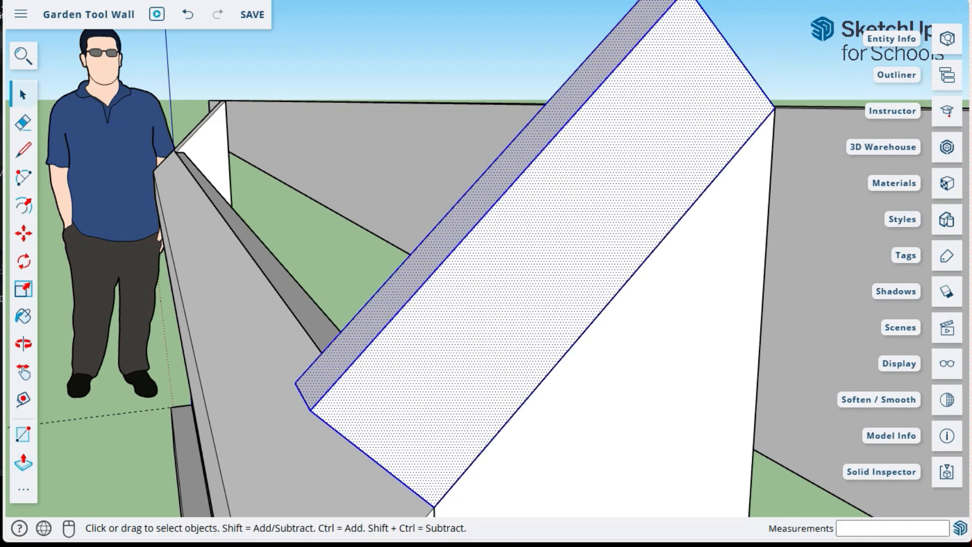
pyautogui.scroll(-3, 506, 263)
pyautogui.moveTo(582, 218); pyautogui.dragTo(471, 339, button='middle')
pyautogui.moveTo(547, 248); pyautogui.dragTo(461, 287, button='middle')
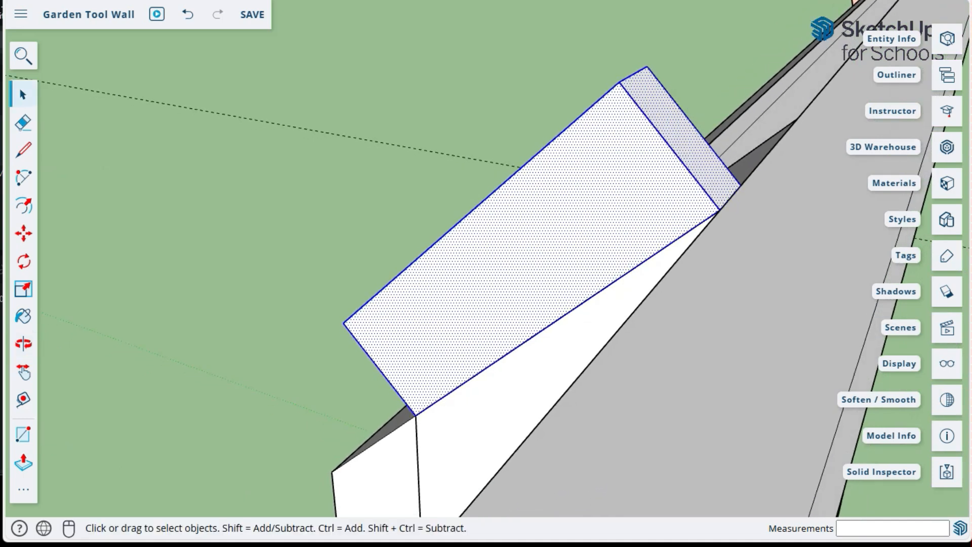
pyautogui.rightClick(504, 170)
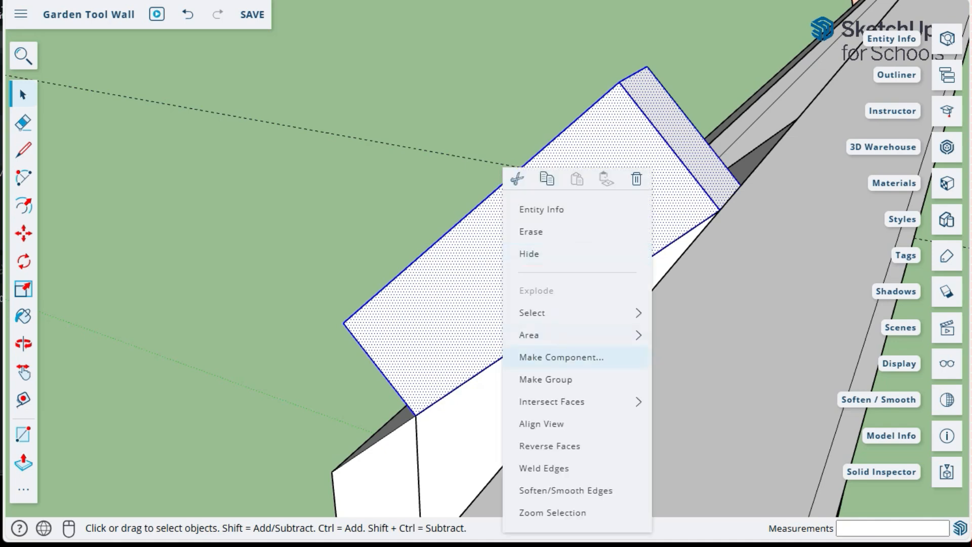
pyautogui.click(561, 358)
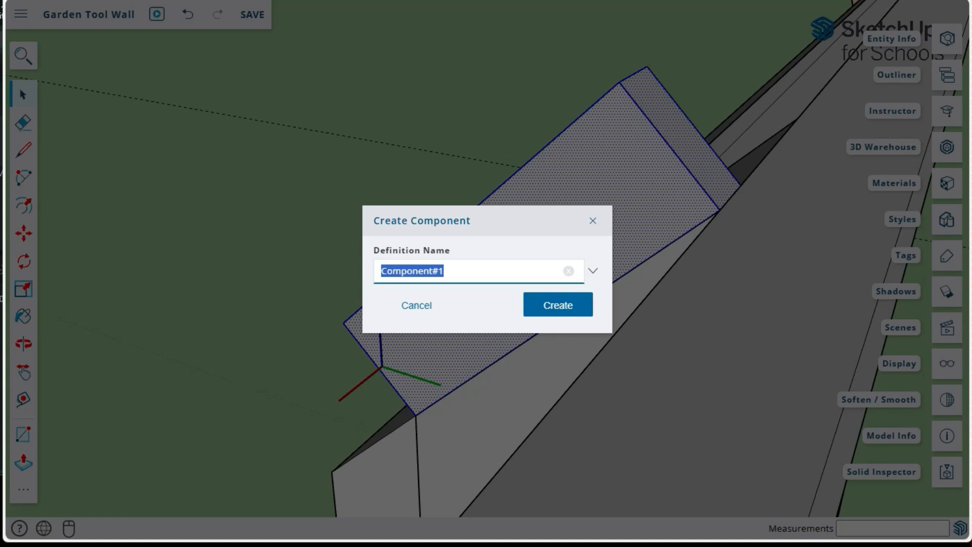
pyautogui.write('Back Truss board')
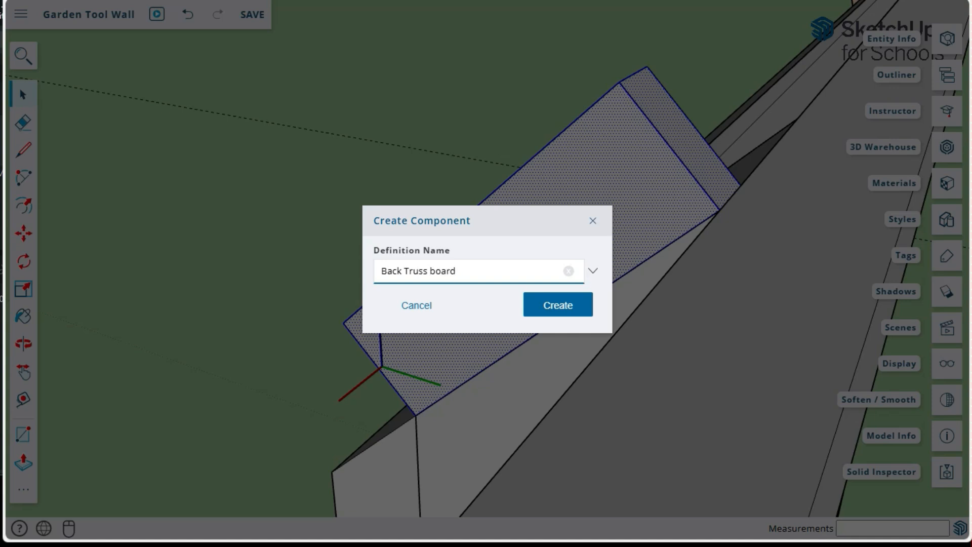
pyautogui.press('Return')
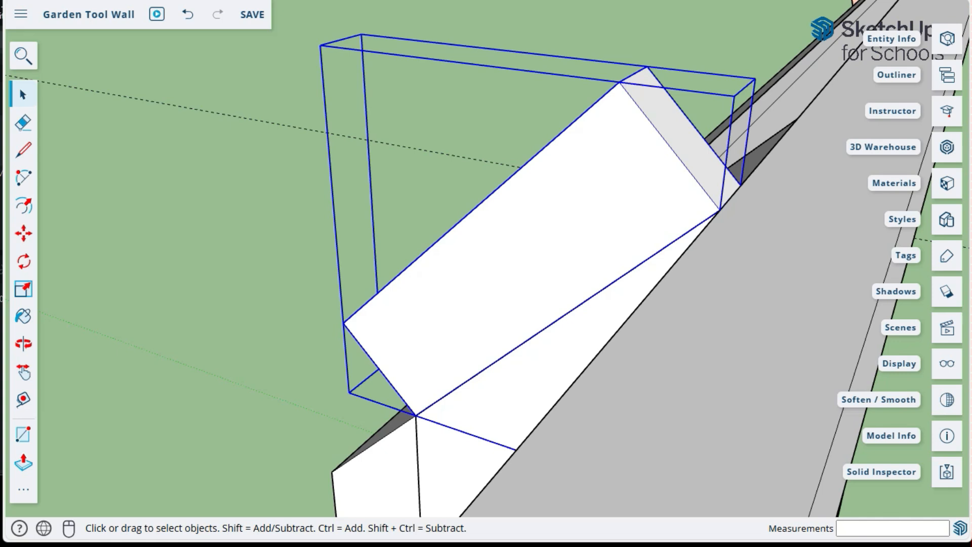
# Open the Back Truss board, Push/Pull its upper end face about 1 15/16" outward over the rear beam, and close the component
pyautogui.tripleClick(531, 242)
pyautogui.moveTo(532, 241); pyautogui.dragTo(480, 239, button='middle')
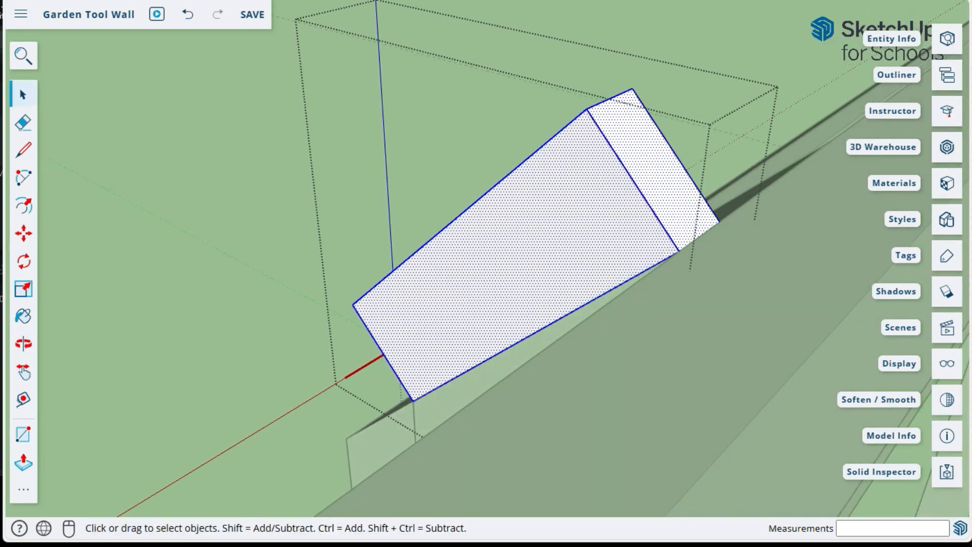
pyautogui.press('p')
pyautogui.click(658, 171)
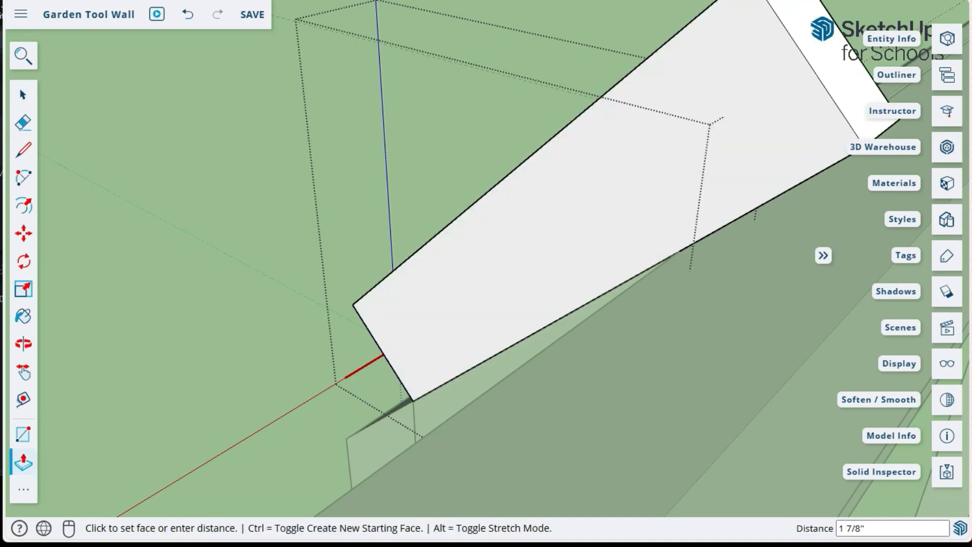
pyautogui.click(658, 173)
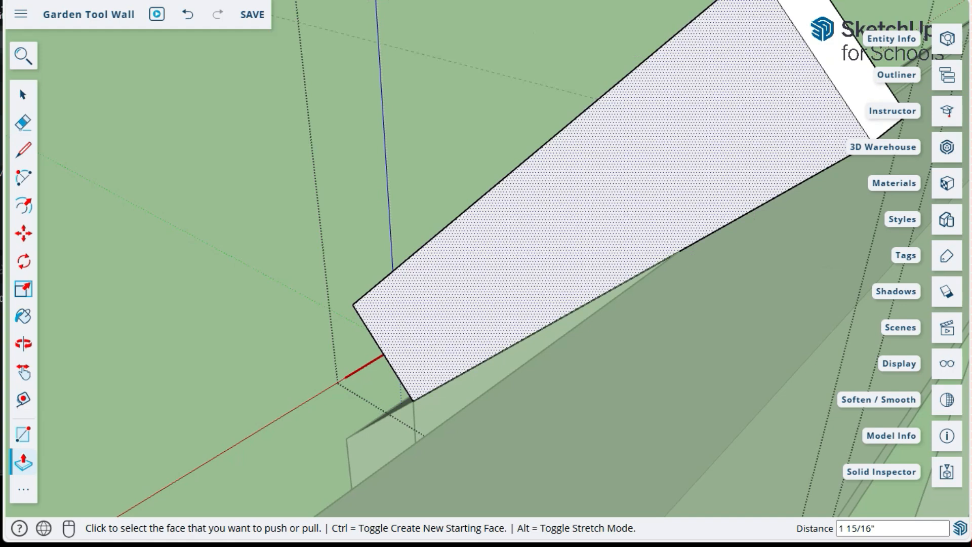
pyautogui.moveTo(659, 172); pyautogui.dragTo(709, 174, button='middle')
pyautogui.moveTo(713, 281); pyautogui.dragTo(734, 274, button='middle')
pyautogui.scroll(-3, 715, 299)
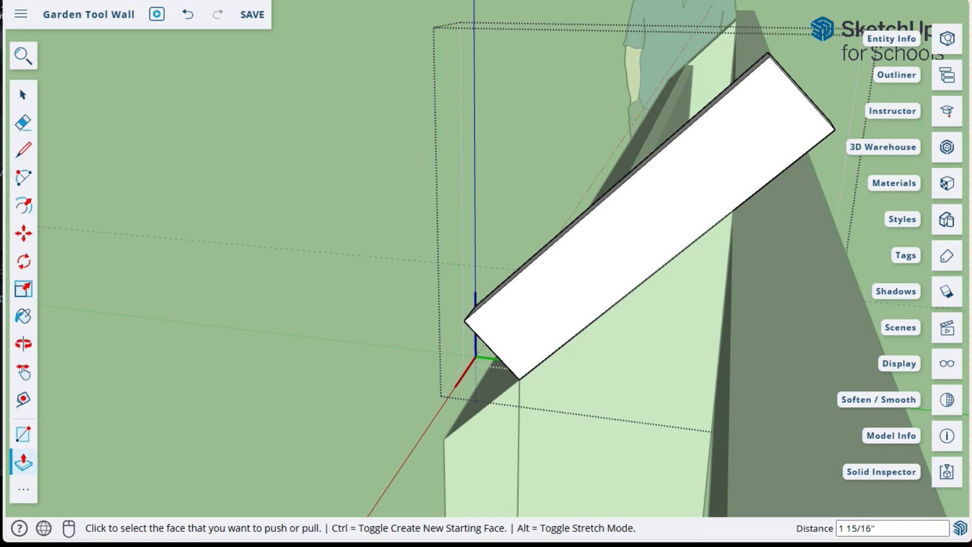
pyautogui.press('space')
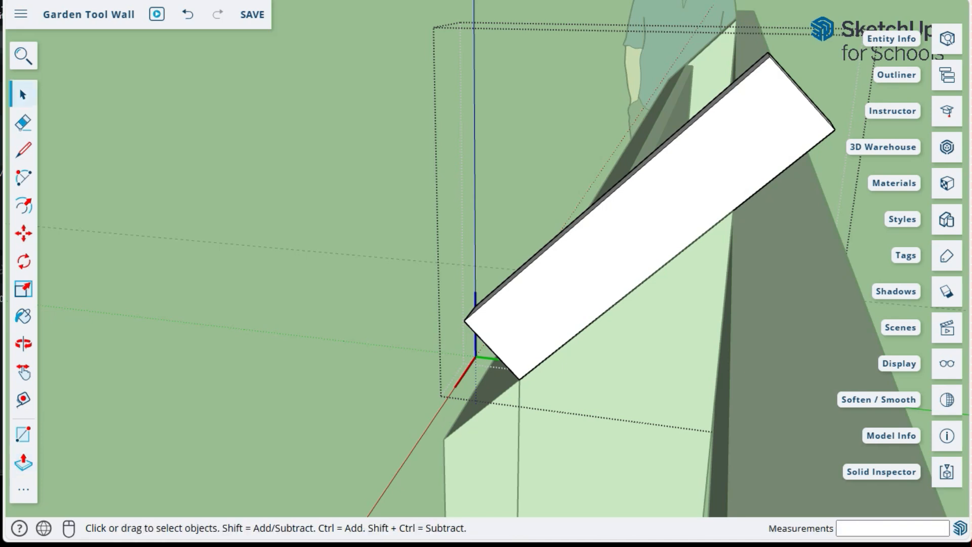
pyautogui.press('Escape')
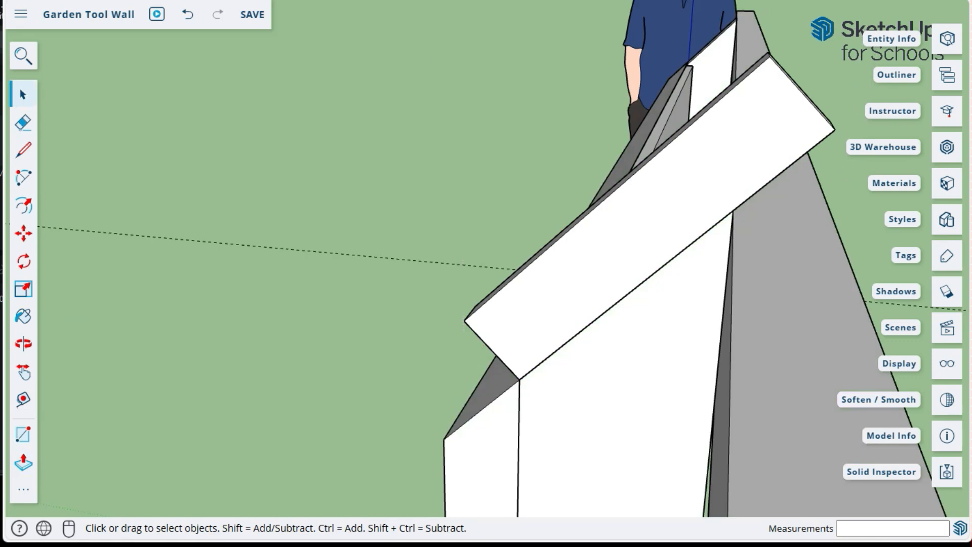
# Place a guide line on the rear beam's top face, 0.75" in from its outer edge
pyautogui.press('t')
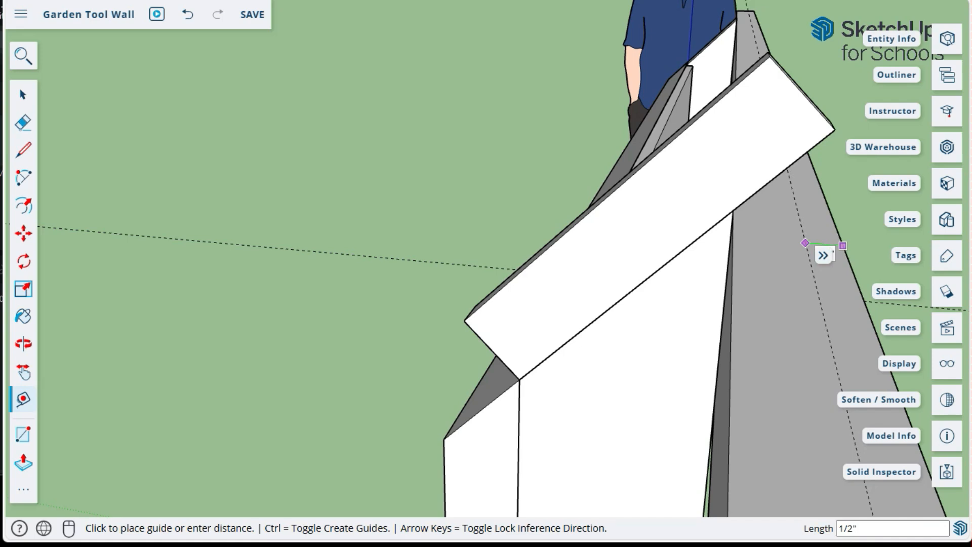
pyautogui.write('.75')
pyautogui.press('Return')
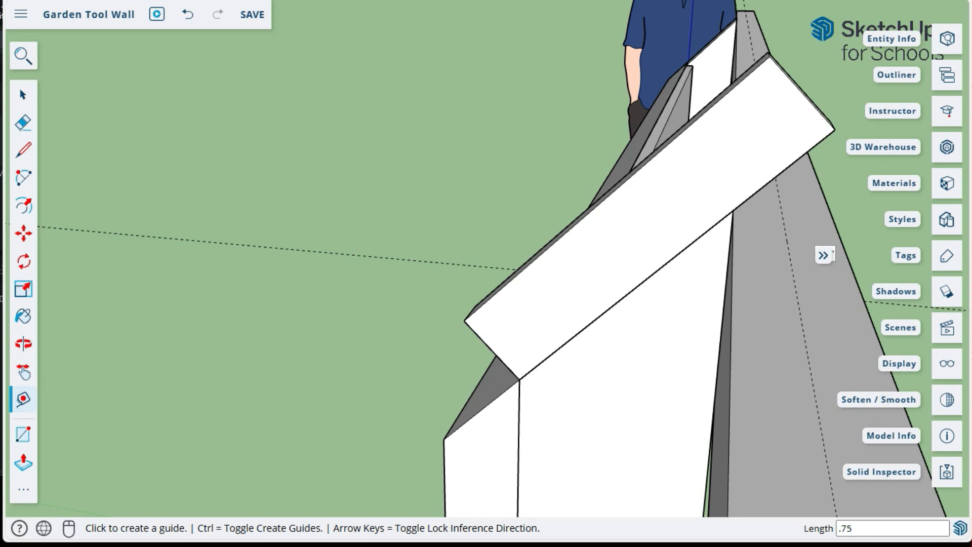
# Draw a 1 1/2" line straight across the rear beam's top face, from the post's corner under the truss board to the outer edge
pyautogui.moveTo(803, 252); pyautogui.dragTo(579, 253, button='middle')
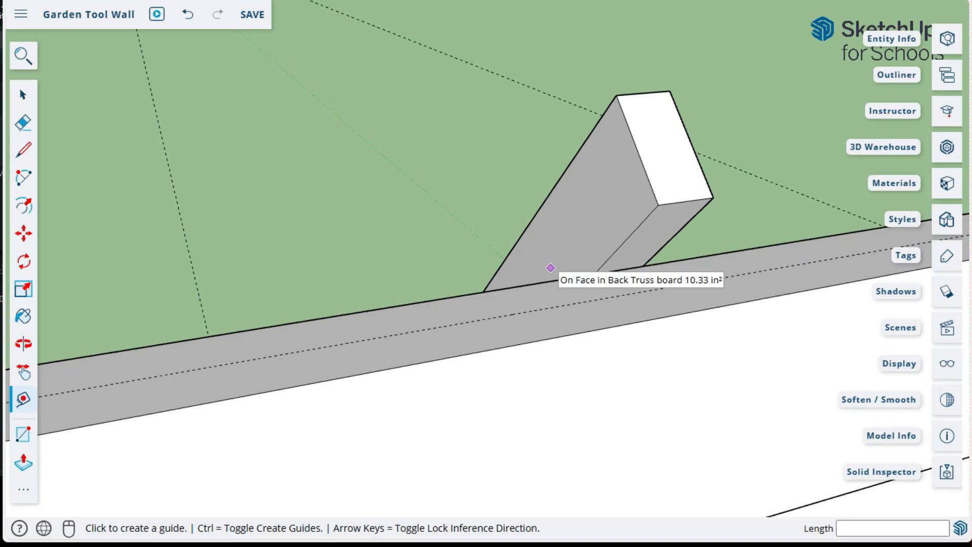
pyautogui.press('l')
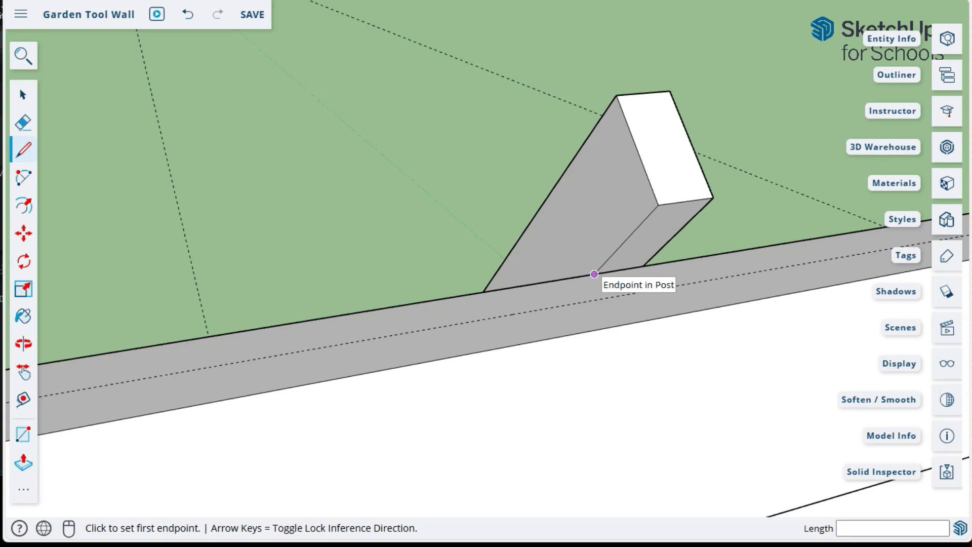
pyautogui.click(642, 266)
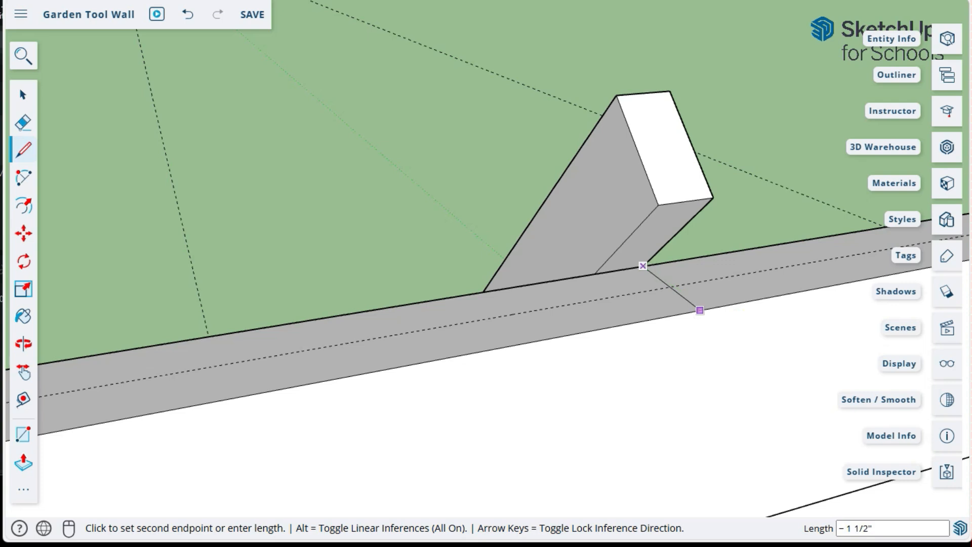
pyautogui.click(708, 308)
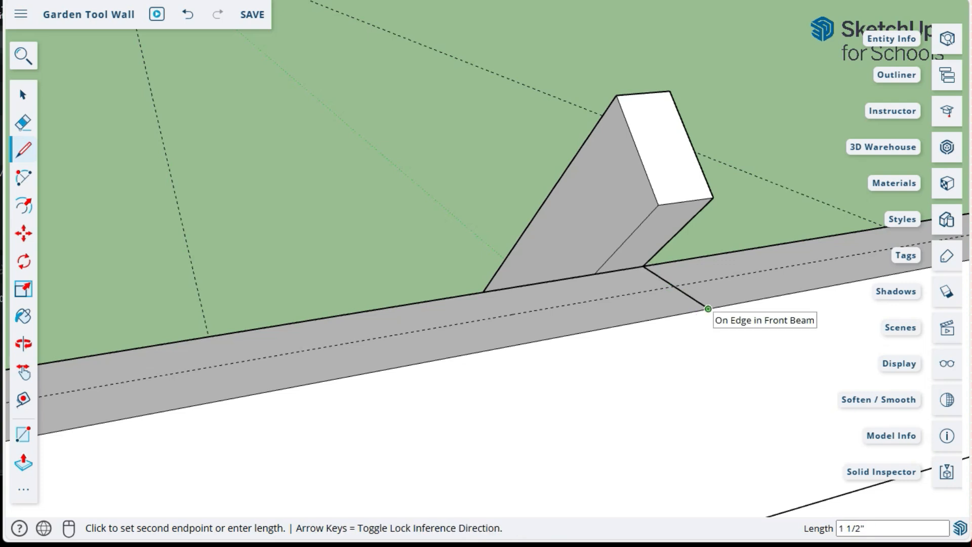
pyautogui.moveTo(746, 287); pyautogui.dragTo(349, 297, button='middle')
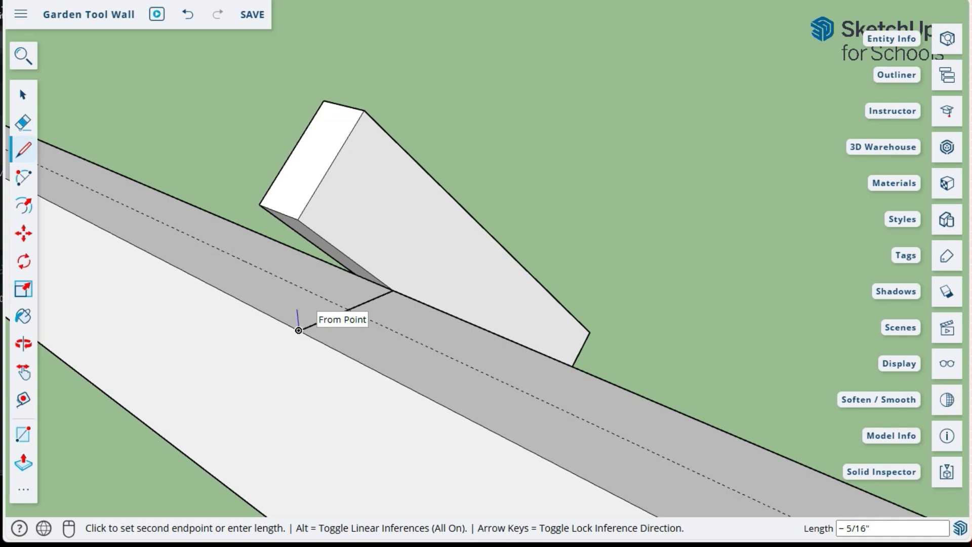
pyautogui.click(299, 330)
# Draw a vertical line about 2 13/16" high from where the cross line meets the guide on the rear beam
pyautogui.click(348, 310)
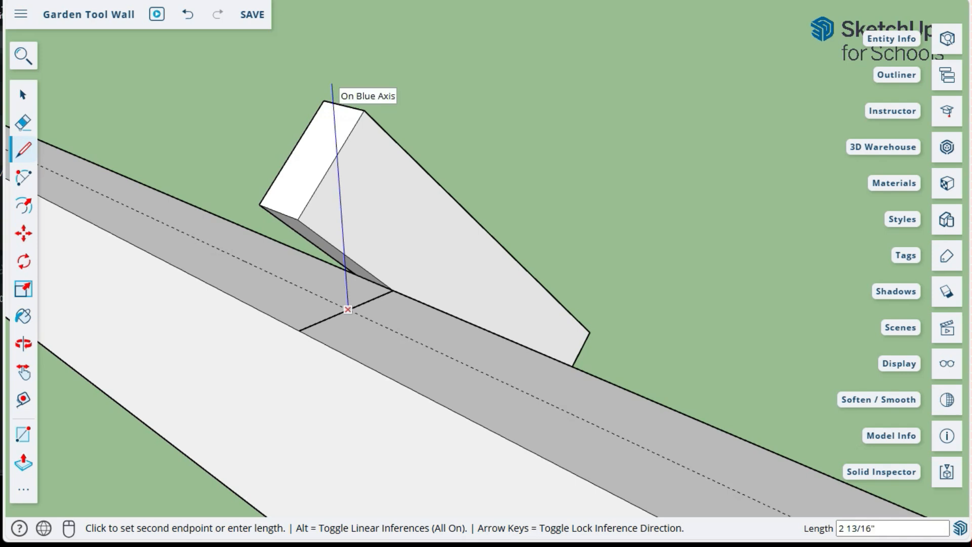
pyautogui.press('Up')
pyautogui.click(332, 84)
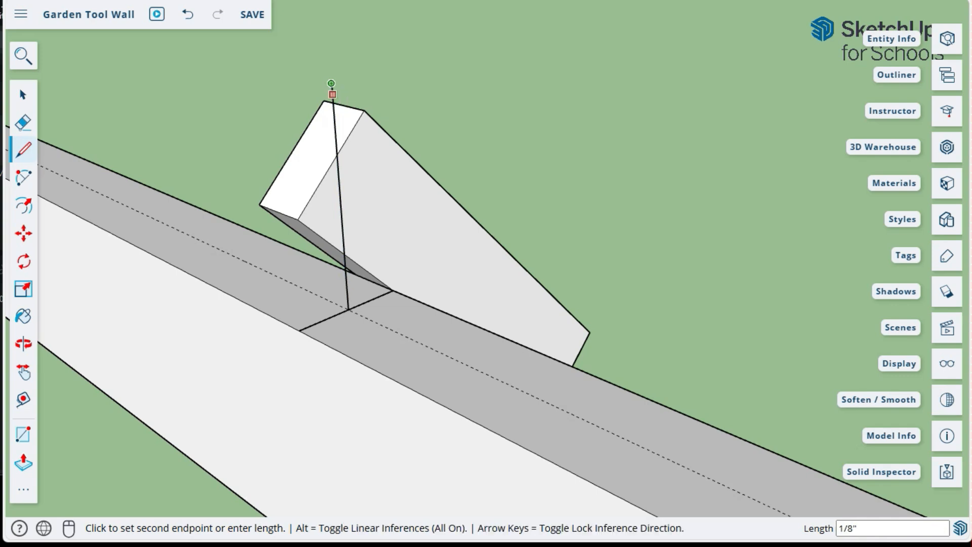
pyautogui.press('Escape')
# Push/Pull the Back Truss board's upper end face 9/16" back to the vertical line's top endpoint, and close the component
pyautogui.moveTo(324, 203); pyautogui.dragTo(565, 208, button='middle')
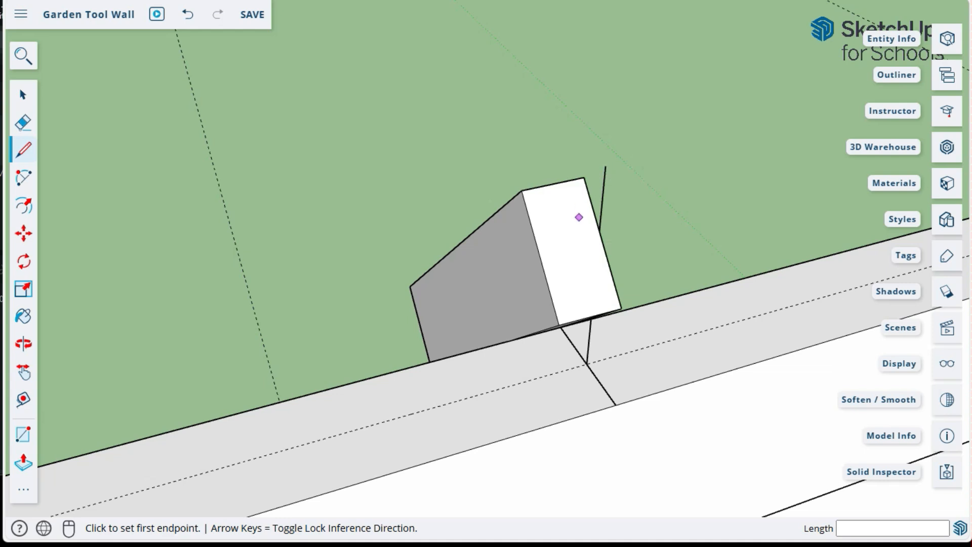
pyautogui.press('space')
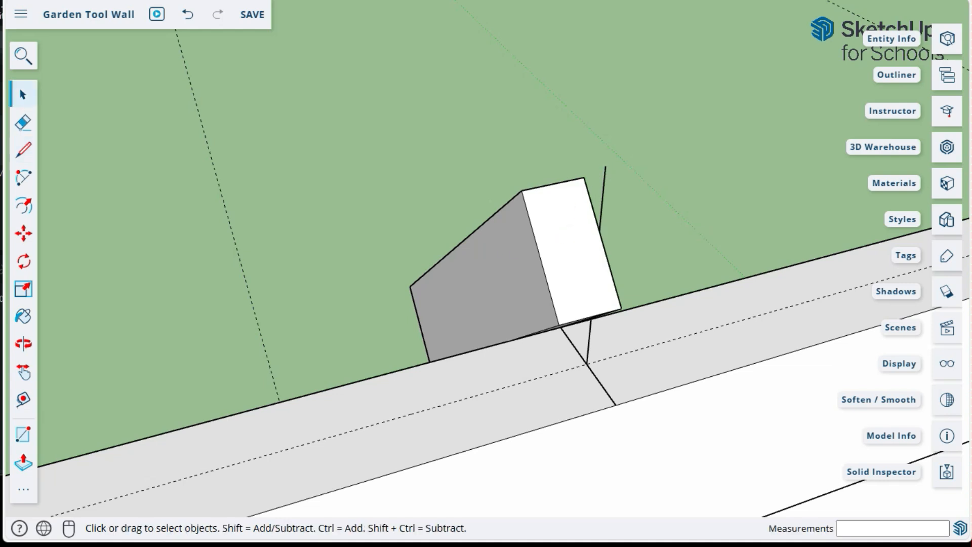
pyautogui.tripleClick(569, 251)
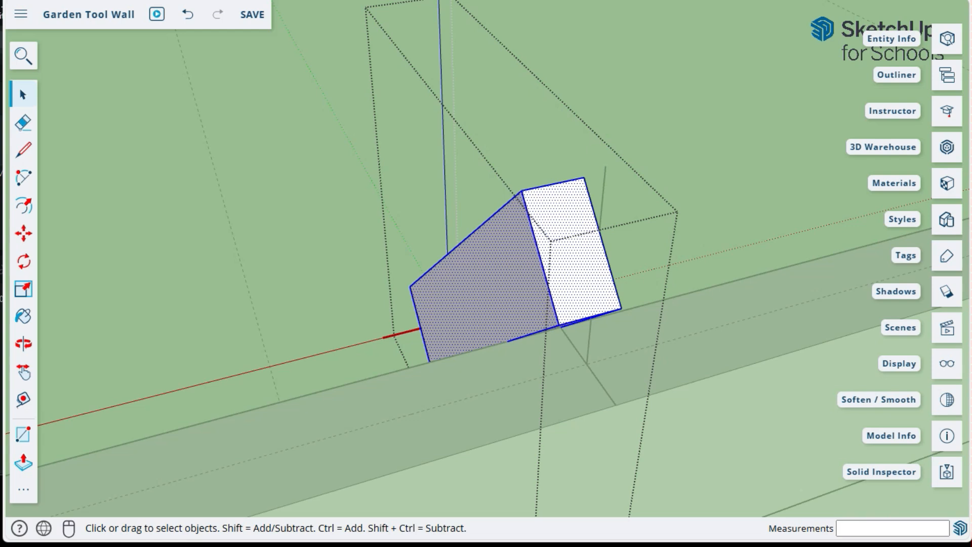
pyautogui.press('p')
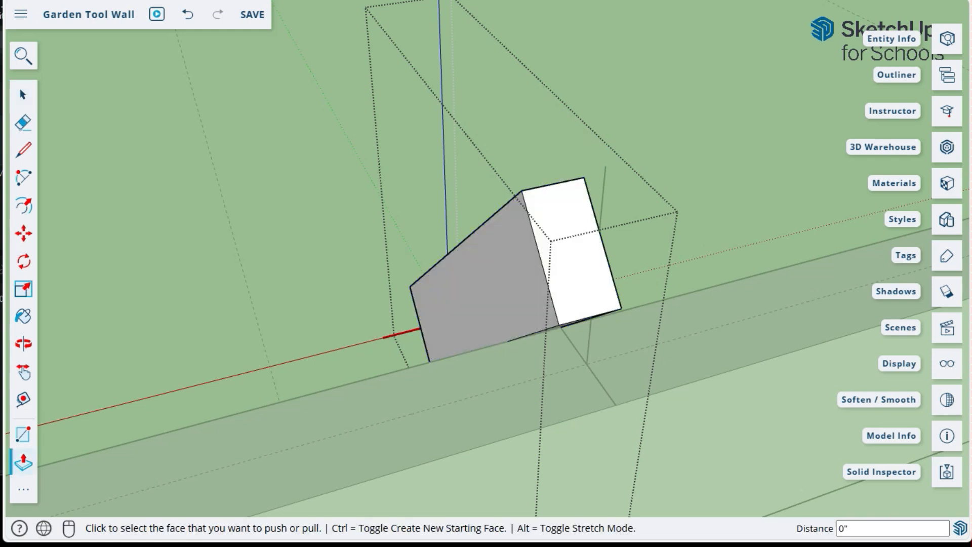
pyautogui.click(577, 264)
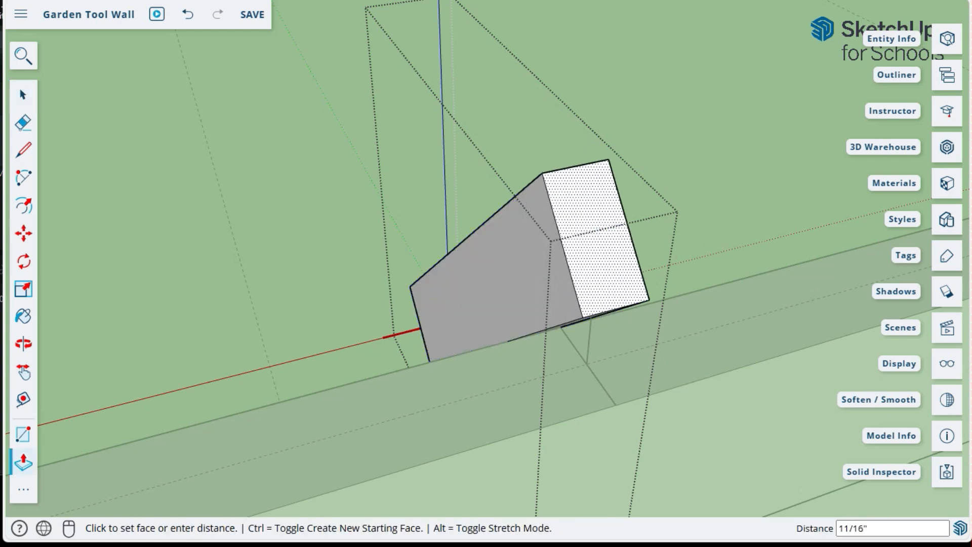
pyautogui.moveTo(582, 253); pyautogui.dragTo(309, 299, button='middle')
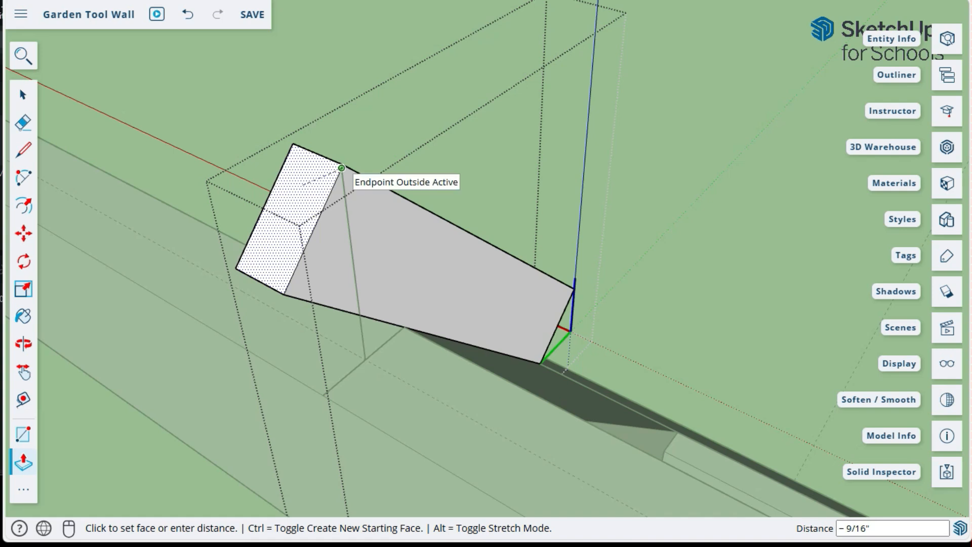
pyautogui.click(341, 167)
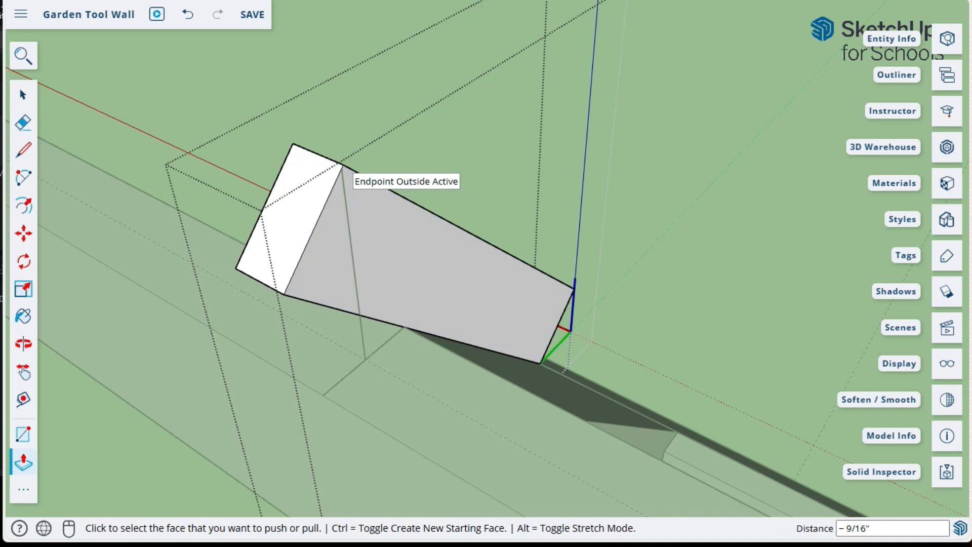
pyautogui.press('space')
pyautogui.press('Escape')
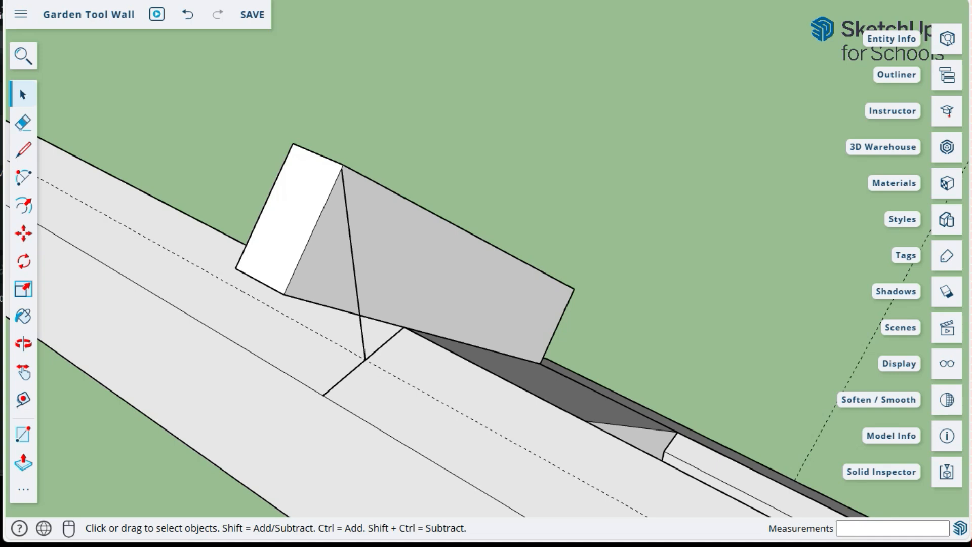
# Delete the vertical helper line and the line across the rear beam's top face
pyautogui.press('Delete')
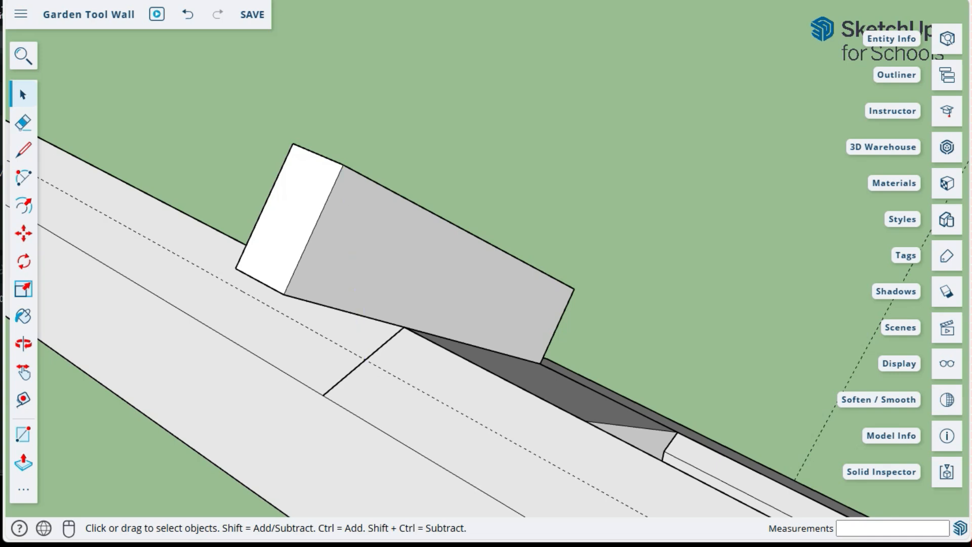
pyautogui.press('Delete')
pyautogui.scroll(-1, 363, 349)
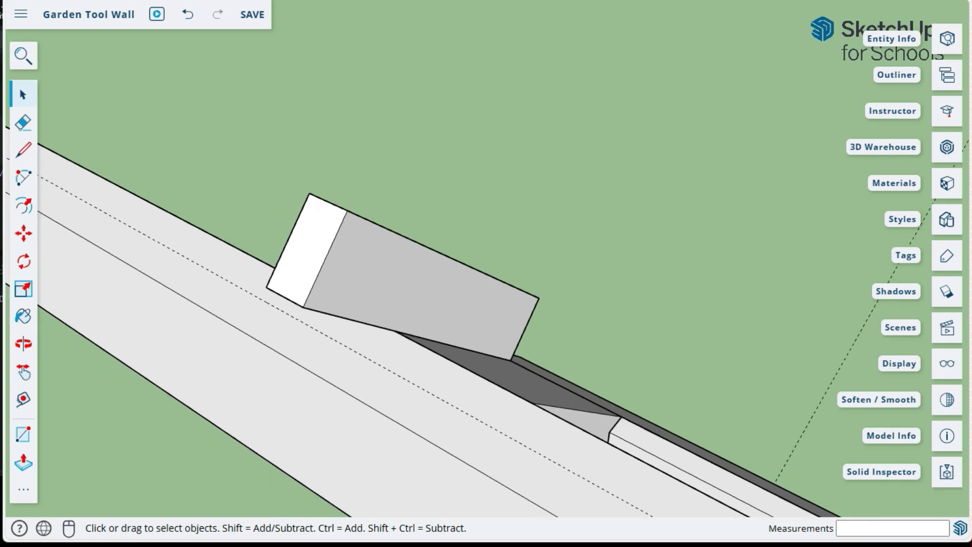
# Examine how the Back Truss board sits on the post and overhangs the rear beam from several sides
pyautogui.moveTo(363, 349); pyautogui.dragTo(739, 253, button='middle')
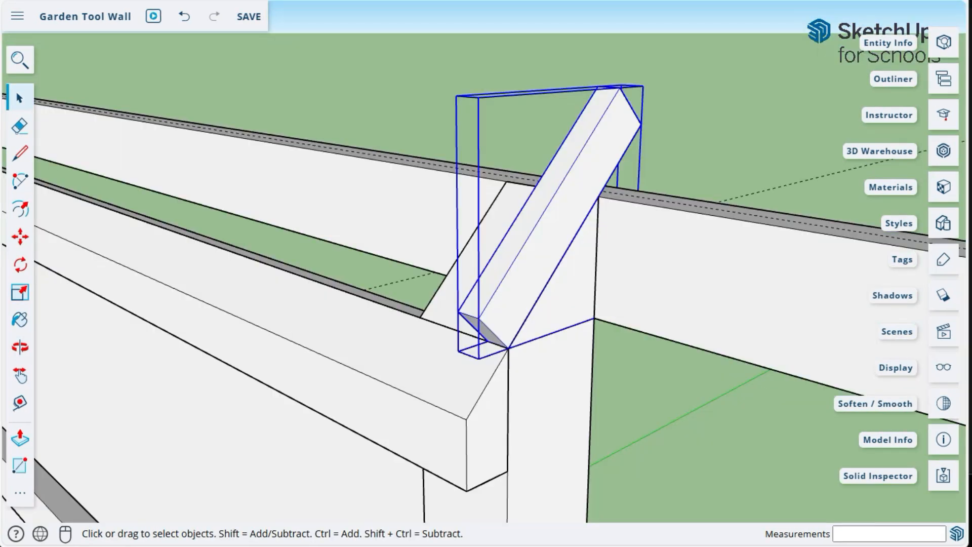
pyautogui.moveTo(537, 283); pyautogui.dragTo(392, 330, button='middle')
pyautogui.moveTo(628, 329); pyautogui.dragTo(532, 380, button='middle')
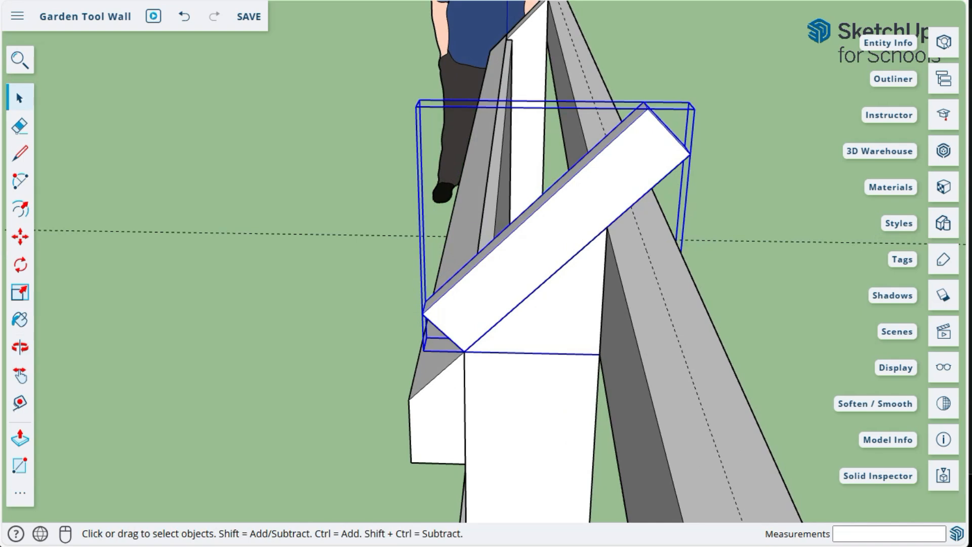
pyautogui.moveTo(638, 231); pyautogui.dragTo(527, 246, button='middle')
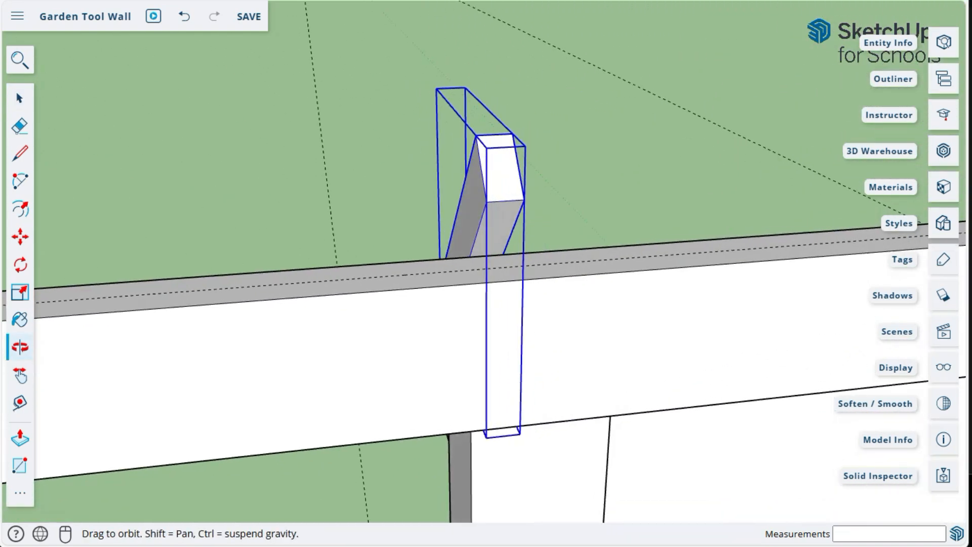
pyautogui.moveTo(4, 471); pyautogui.dragTo(4, 150, button='middle')
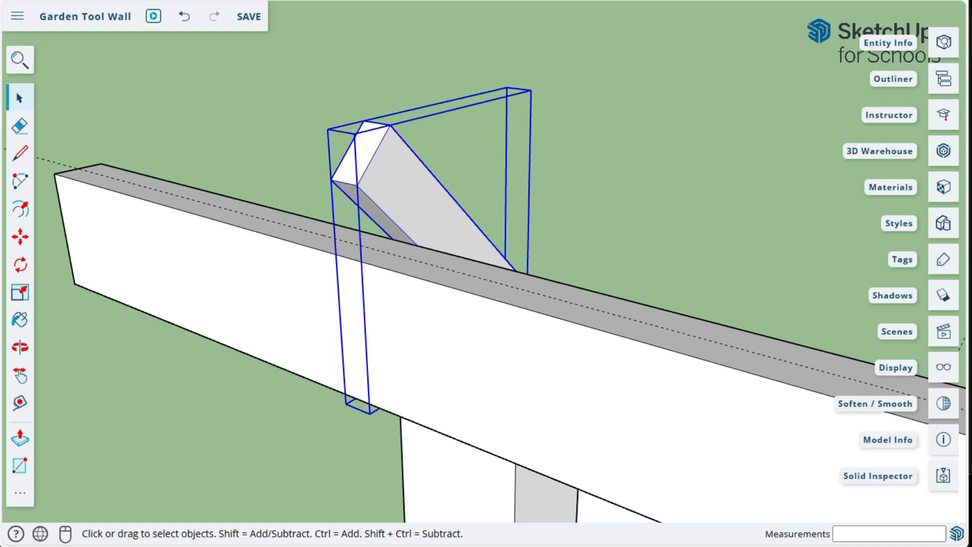
pyautogui.moveTo(506, 284); pyautogui.dragTo(385, 307, button='middle')
pyautogui.scroll(3, 408, 228)
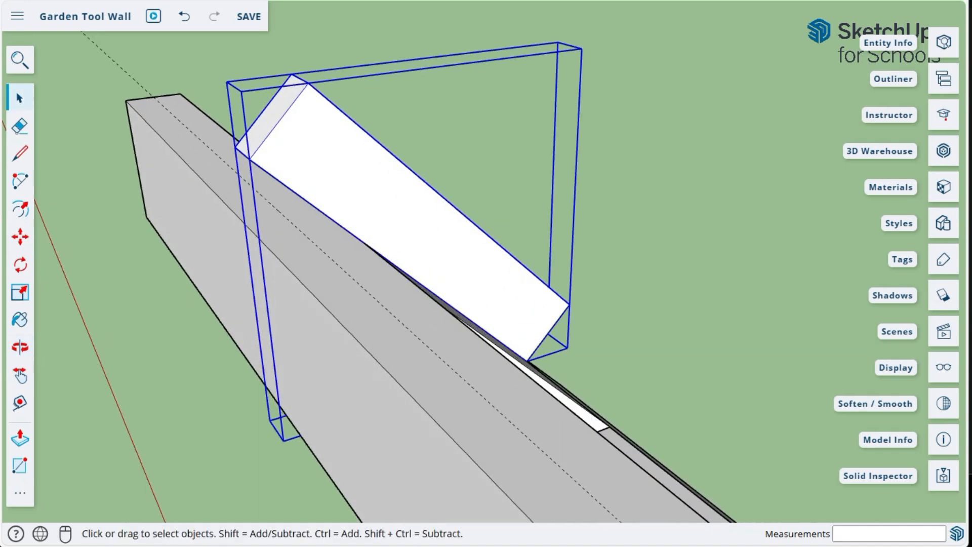
pyautogui.moveTo(408, 228); pyautogui.dragTo(573, 204, button='middle')
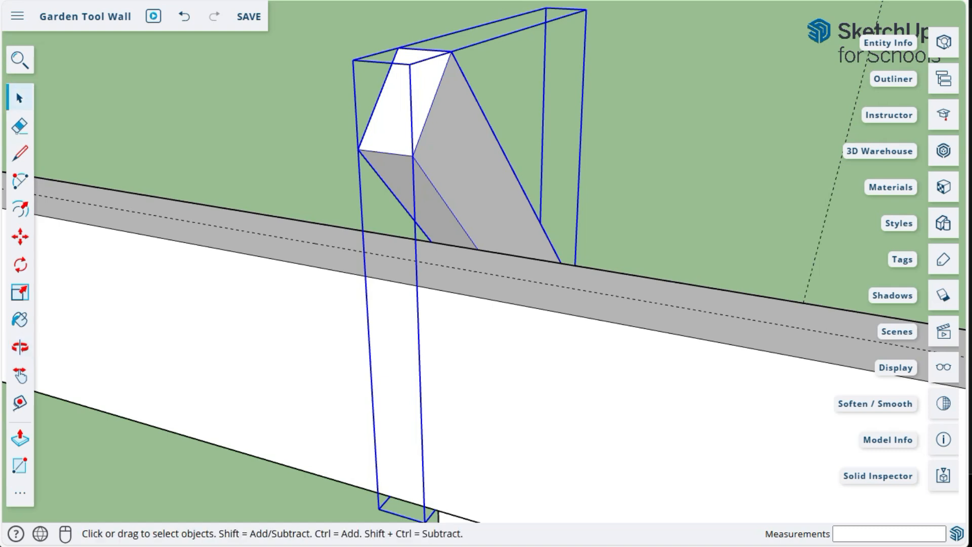
# Outline a 1 1/2" deep strip on the side face of the Back Truss board's upper end with lines
pyautogui.press('Escape')
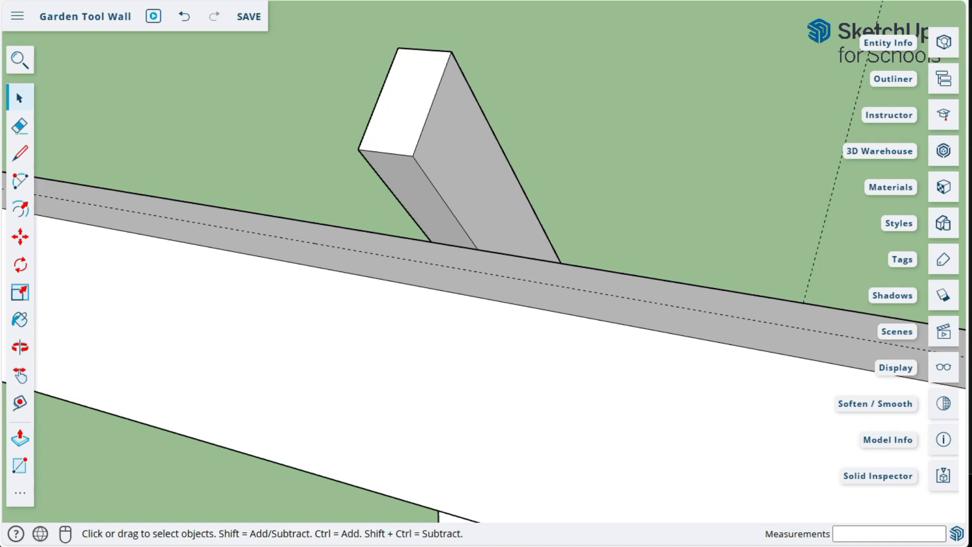
pyautogui.press('l')
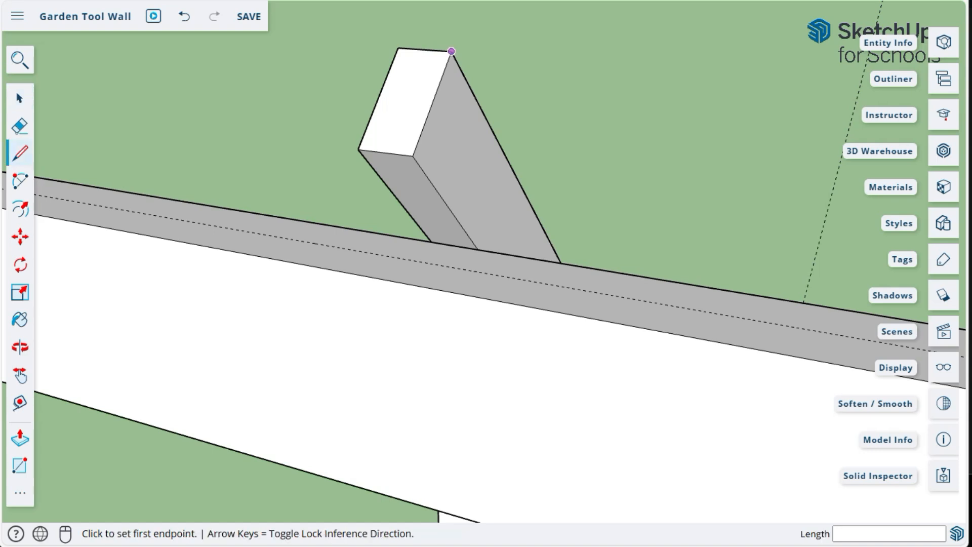
pyautogui.click(451, 52)
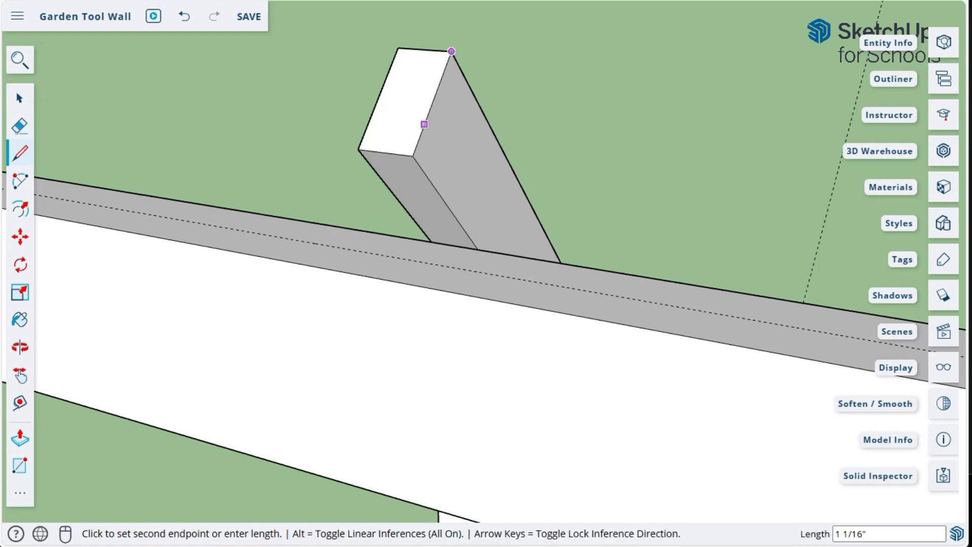
pyautogui.click(413, 156)
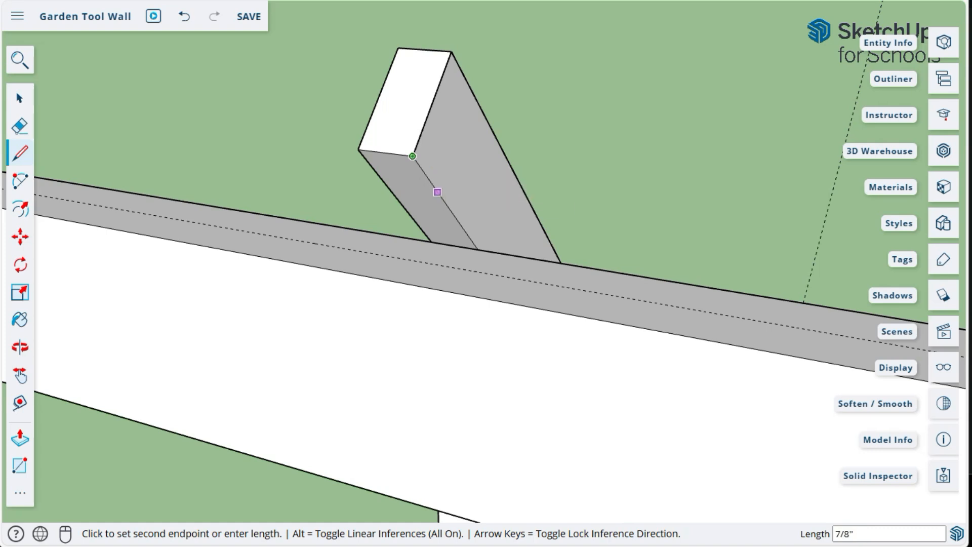
pyautogui.write('1.5')
pyautogui.press('Return')
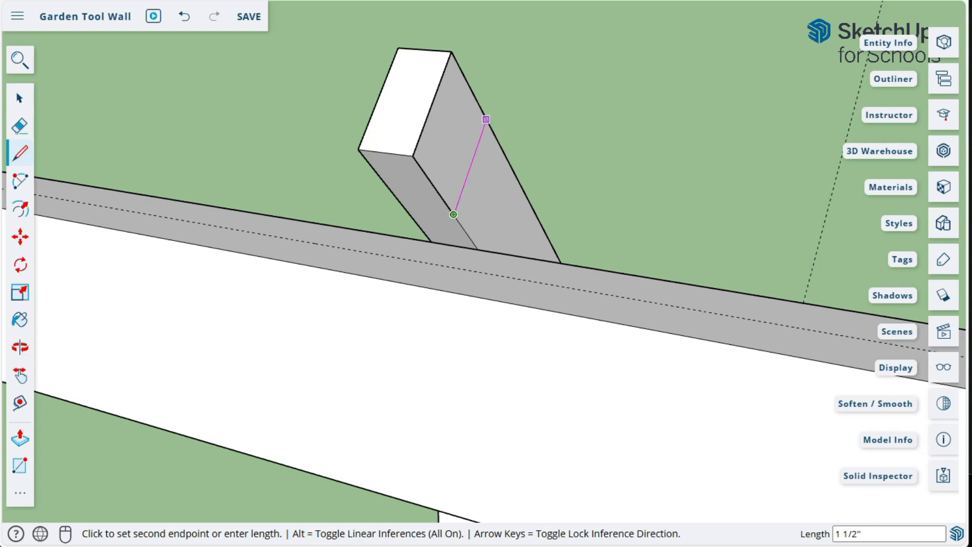
pyautogui.click(486, 120)
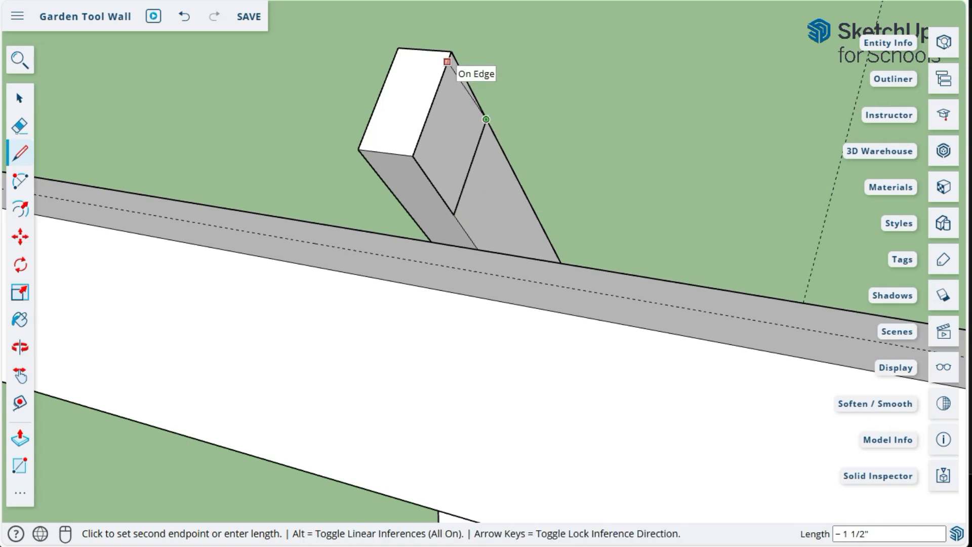
pyautogui.click(451, 51)
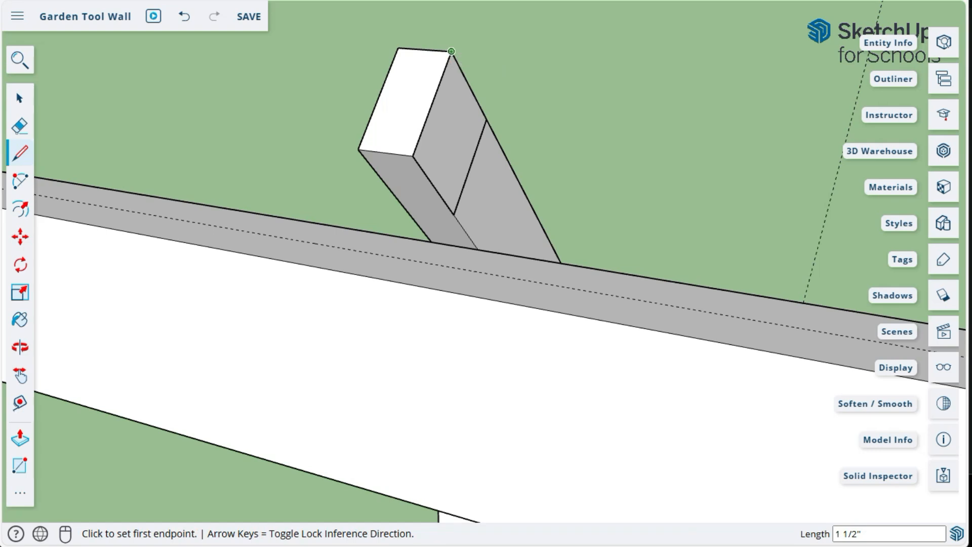
pyautogui.click(413, 156)
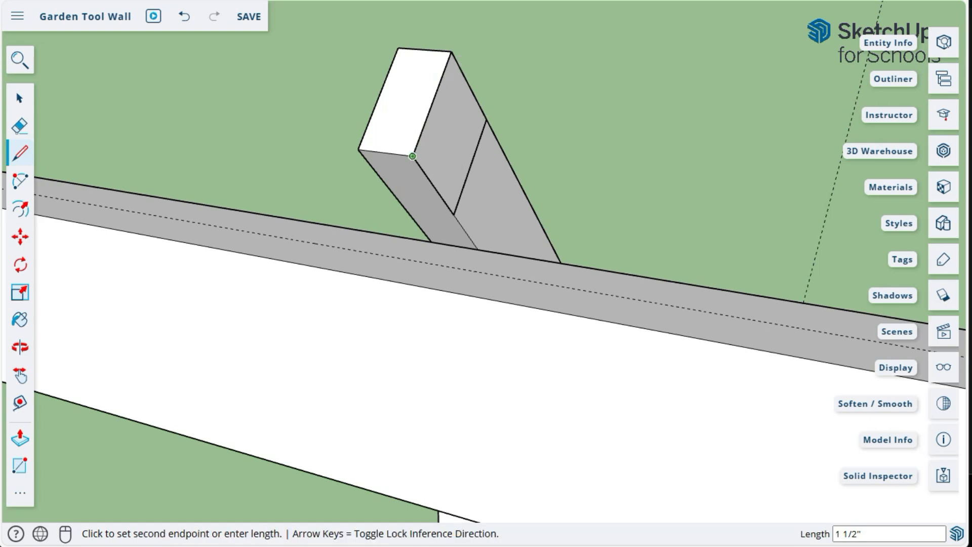
pyautogui.press('Escape')
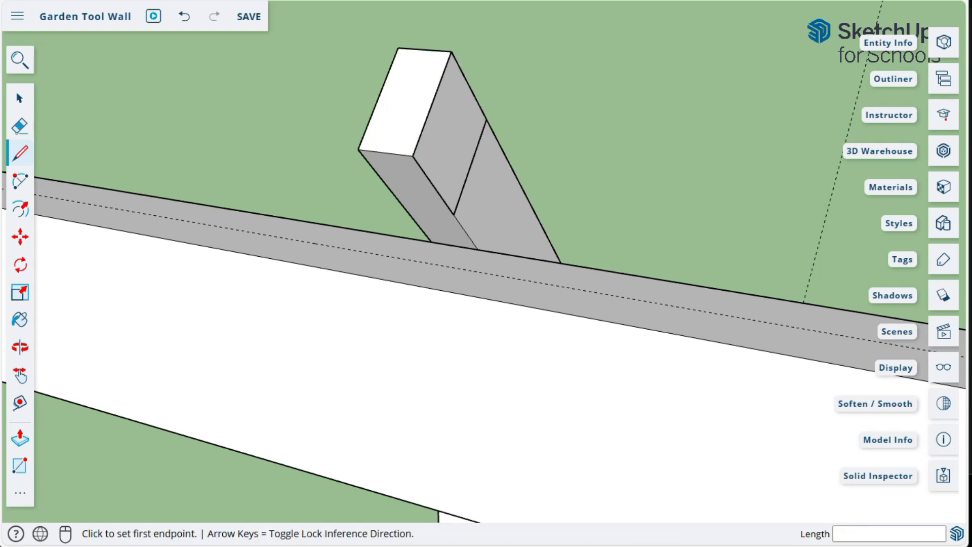
pyautogui.press('space')
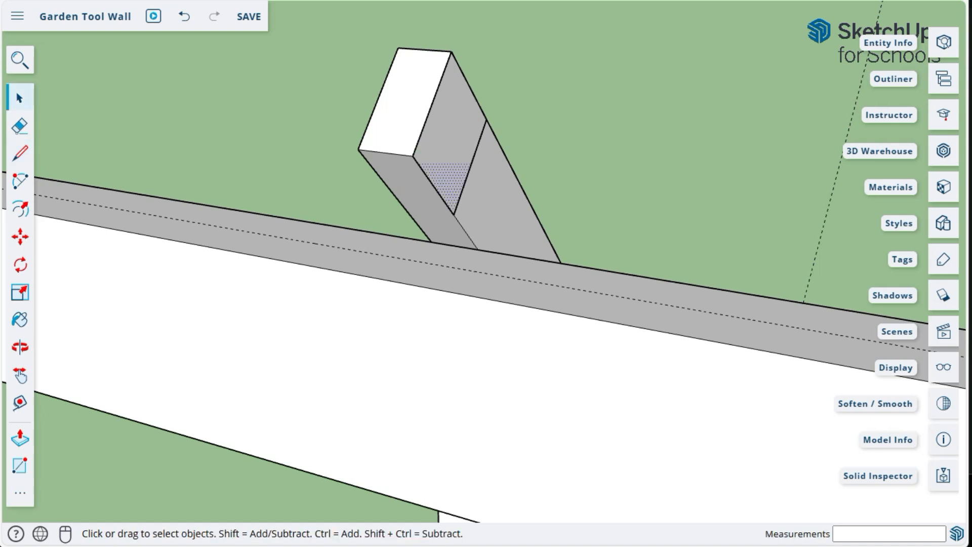
# Push/Pull the outlined strip 0.75" outward and its rear end face 8" down across the rear beam
pyautogui.press('p')
pyautogui.click(450, 145)
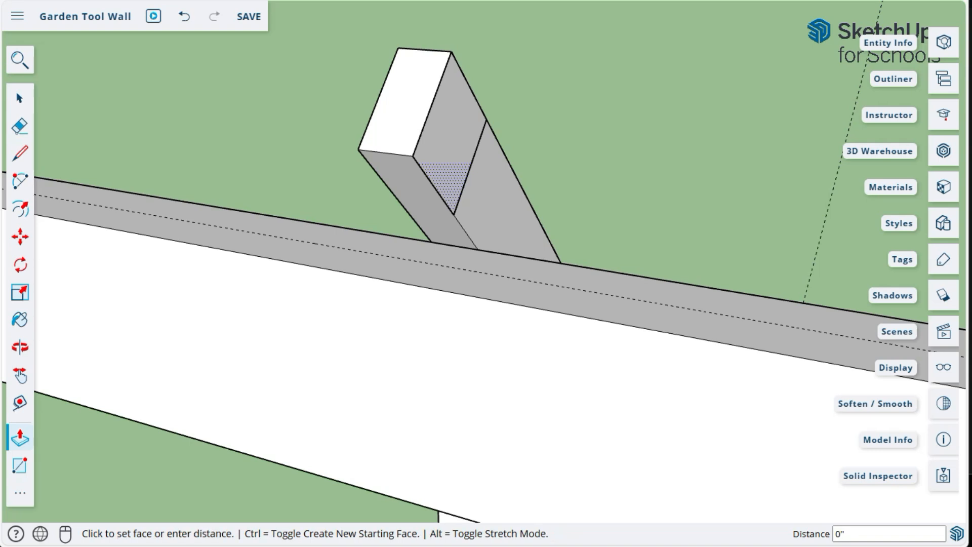
pyautogui.write('.')
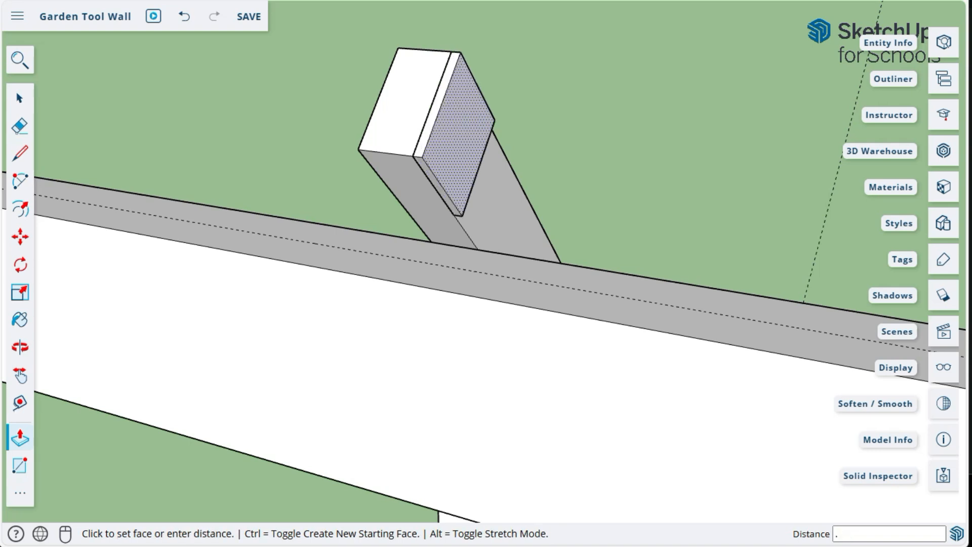
pyautogui.write('75')
pyautogui.press('Return')
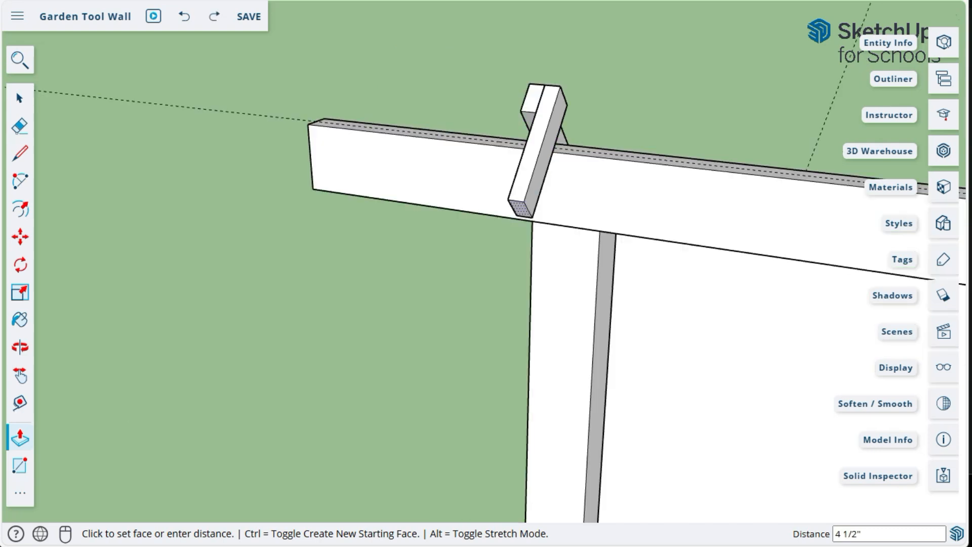
pyautogui.write('8')
pyautogui.press('Return')
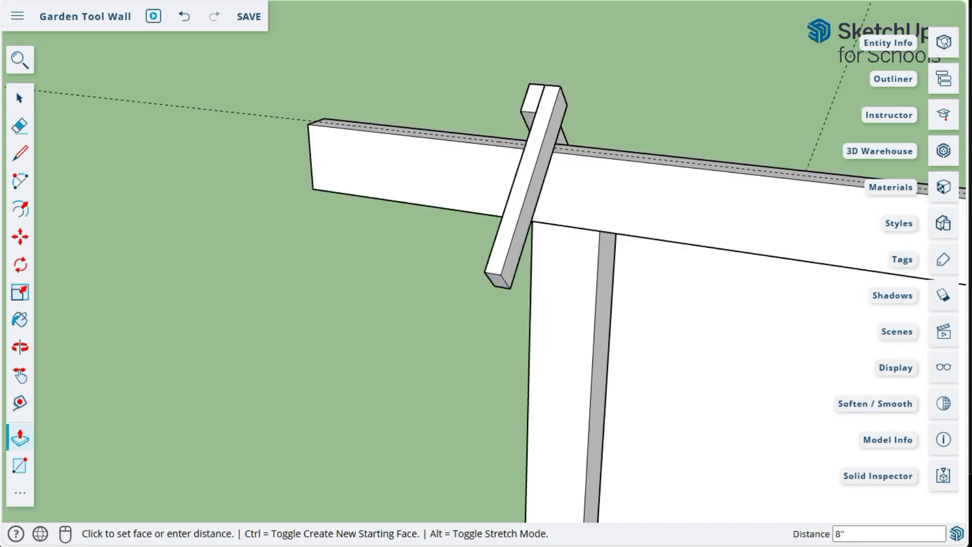
pyautogui.moveTo(499, 284); pyautogui.dragTo(664, 253, button='middle')
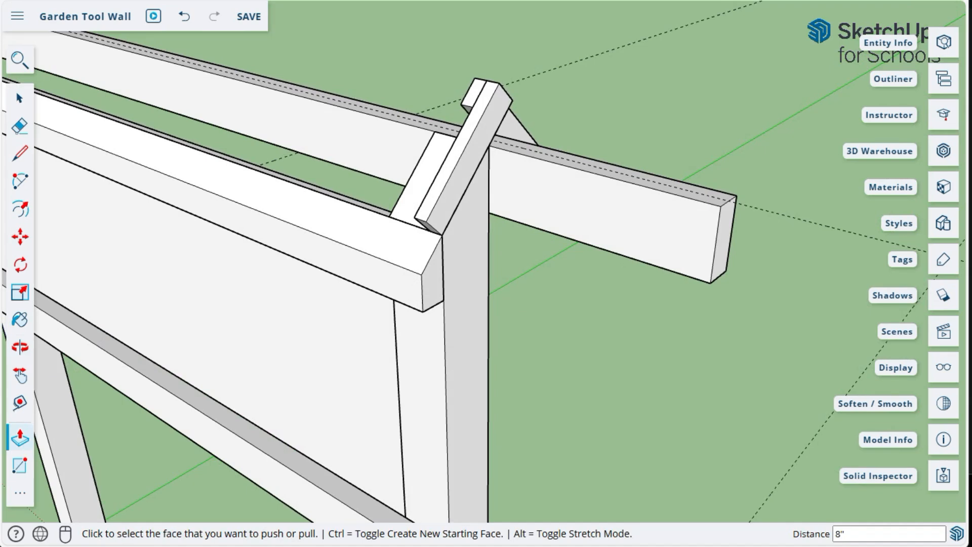
pyautogui.press('space')
pyautogui.click(467, 167)
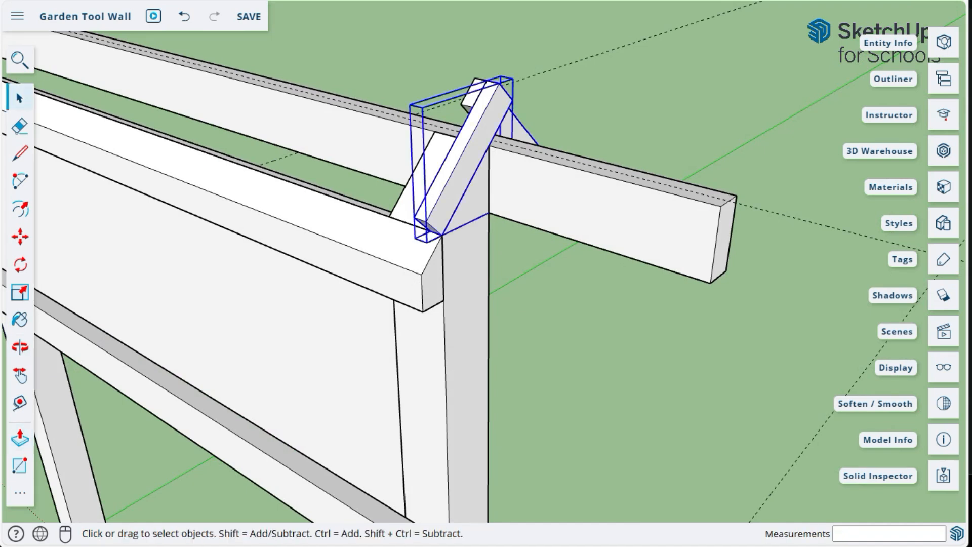
pyautogui.click(565, 116)
pyautogui.rightClick(565, 115)
pyautogui.moveTo(565, 116); pyautogui.dragTo(457, 170, button='middle')
pyautogui.click(457, 170)
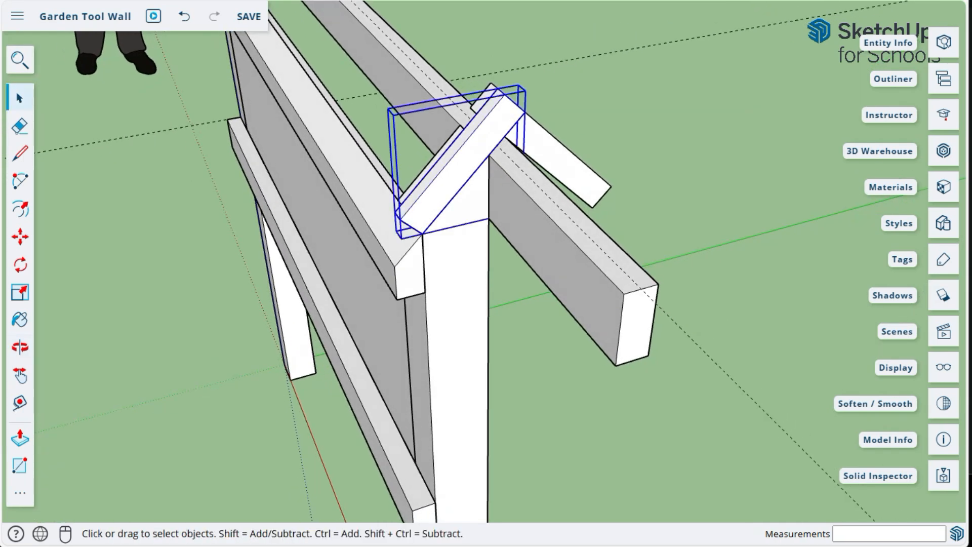
pyautogui.keyDown('shift'); pyautogui.click(563, 158); pyautogui.keyUp('shift')
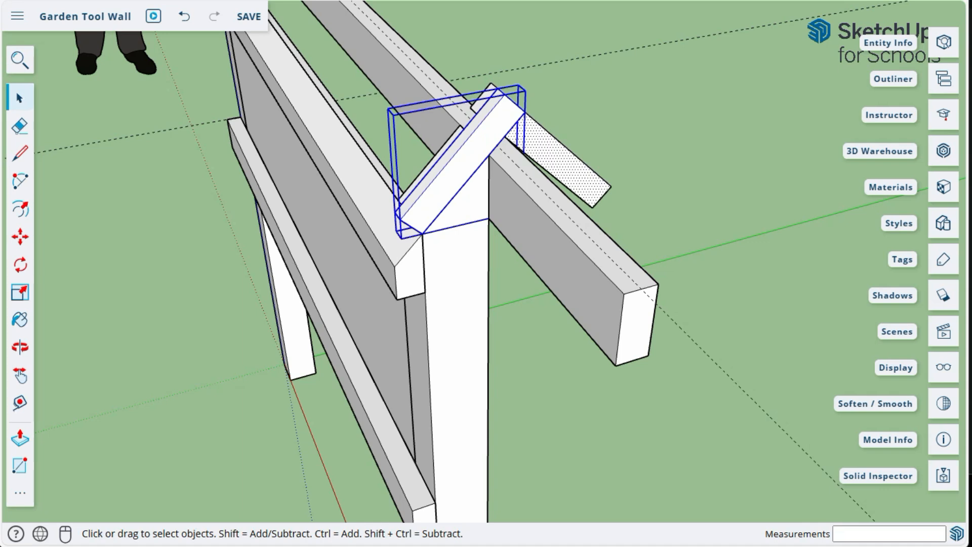
pyautogui.moveTo(563, 161); pyautogui.dragTo(329, 162, button='middle')
pyautogui.press('Escape')
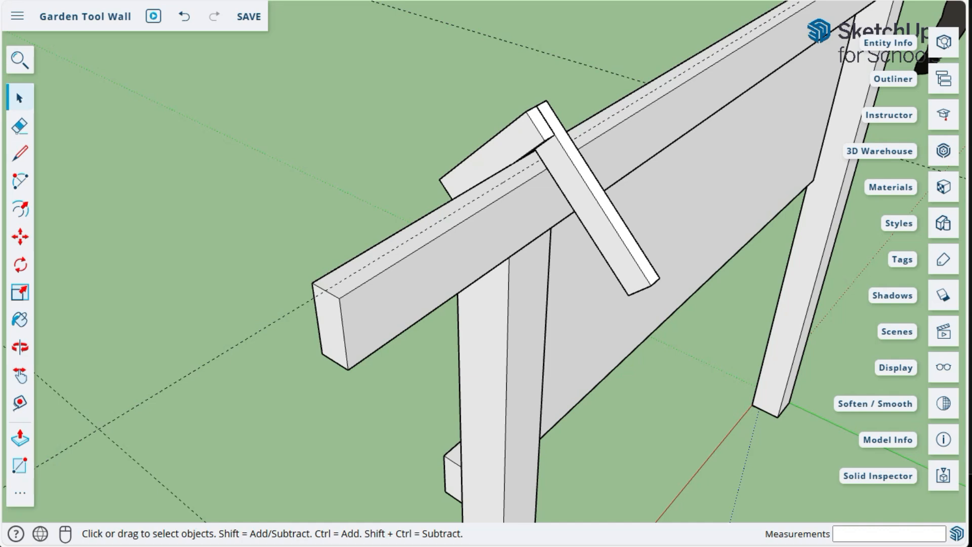
# Make the whole new truss board over the rear beam a component named Front Truss
pyautogui.tripleClick(587, 206)
pyautogui.rightClick(580, 173)
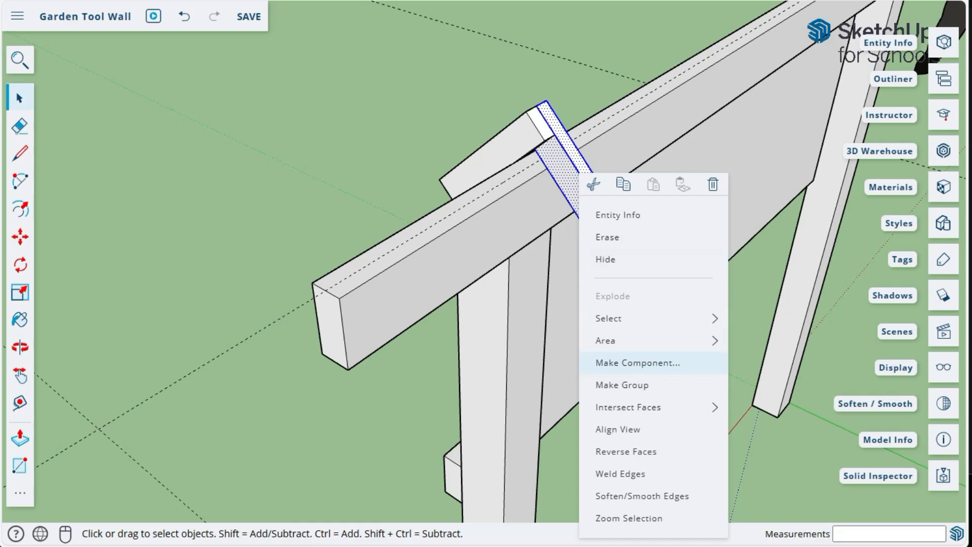
pyautogui.click(638, 363)
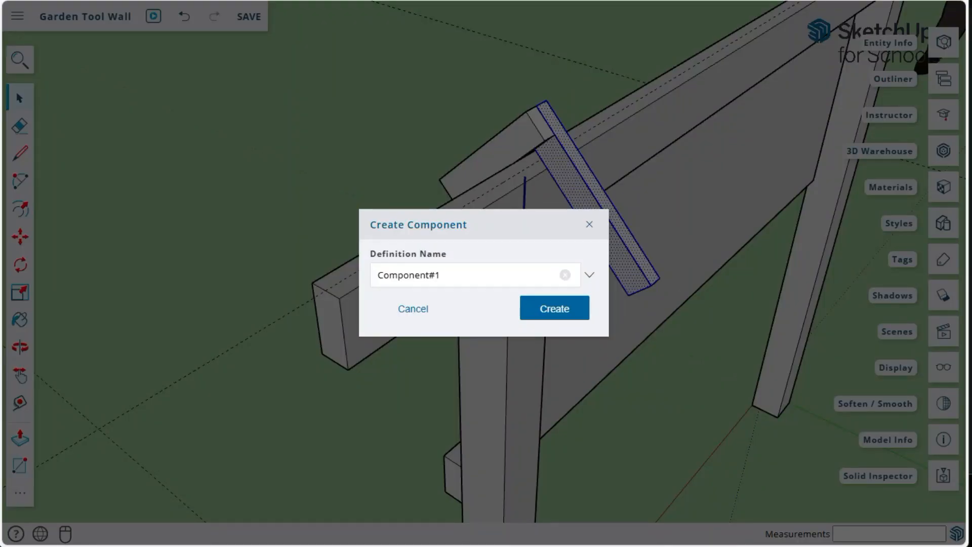
pyautogui.moveTo(442, 276); pyautogui.dragTo(369, 276)
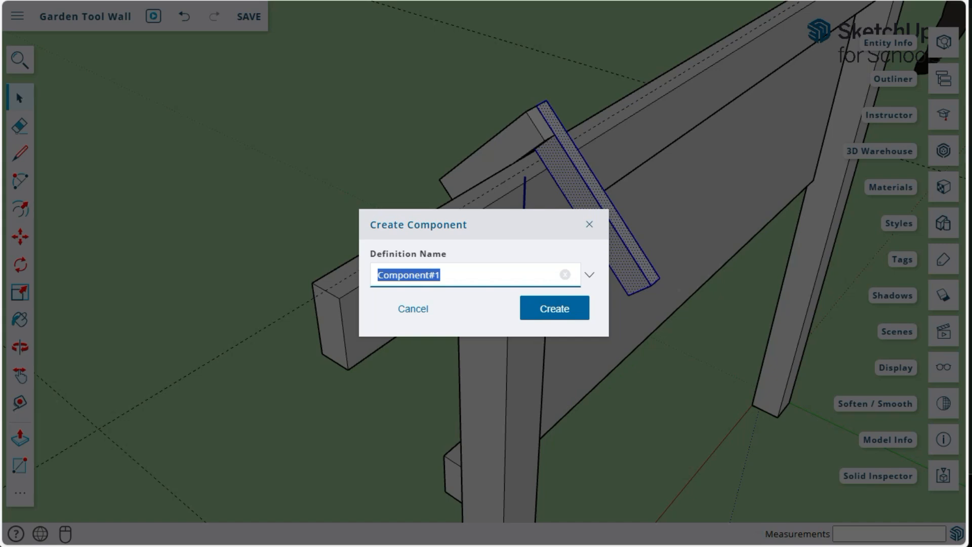
pyautogui.write('Fr')
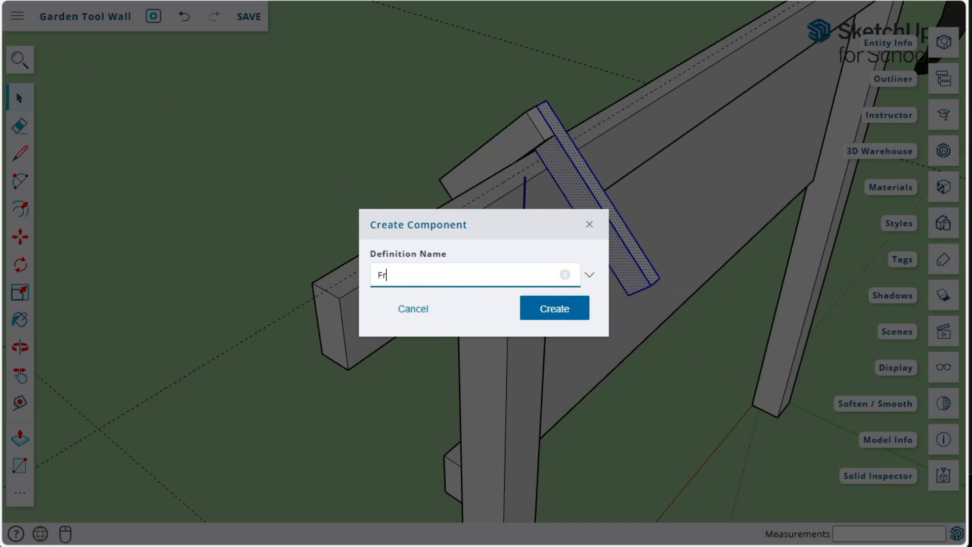
pyautogui.write('ont Truss')
pyautogui.press('Return')
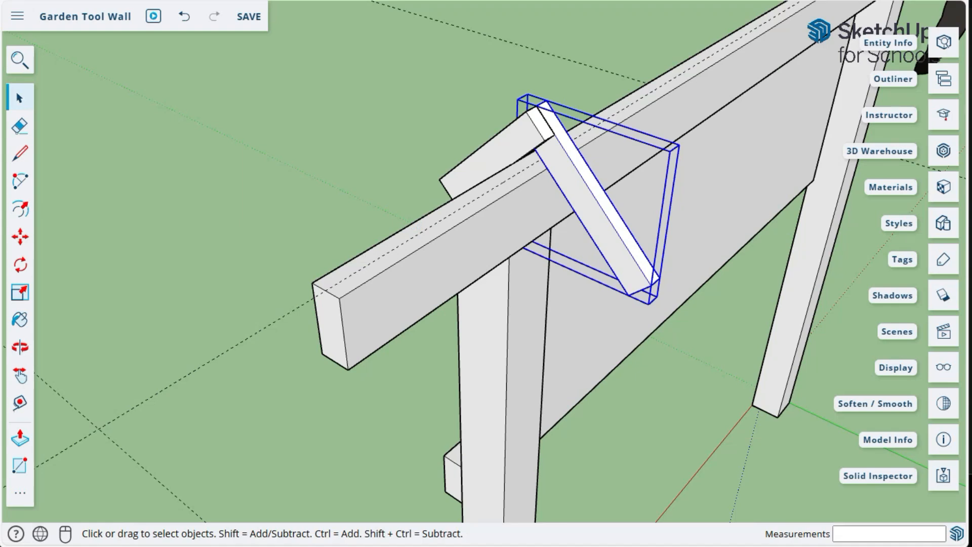
# Group the Front Truss and Back Truss boards together
pyautogui.keyDown('shift'); pyautogui.click(494, 153); pyautogui.keyUp('shift')
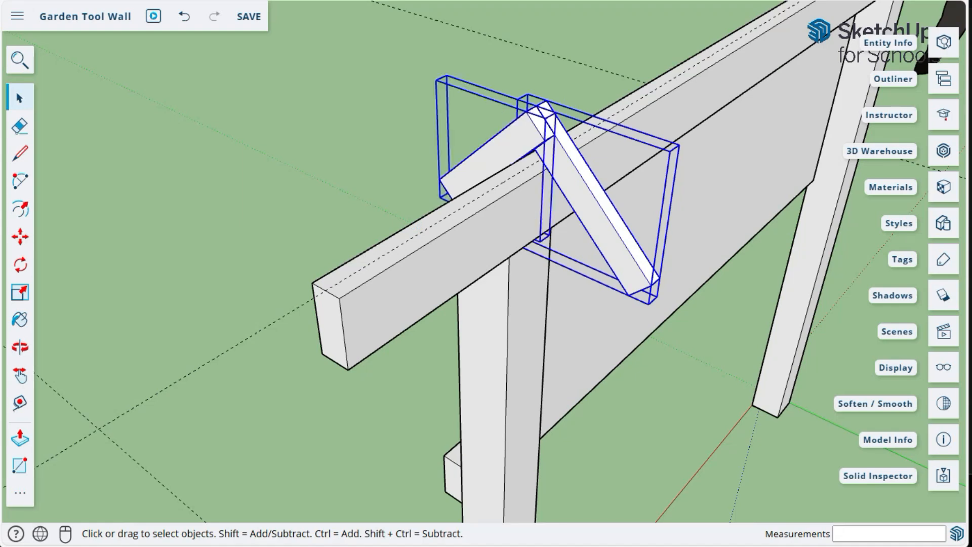
pyautogui.rightClick(514, 147)
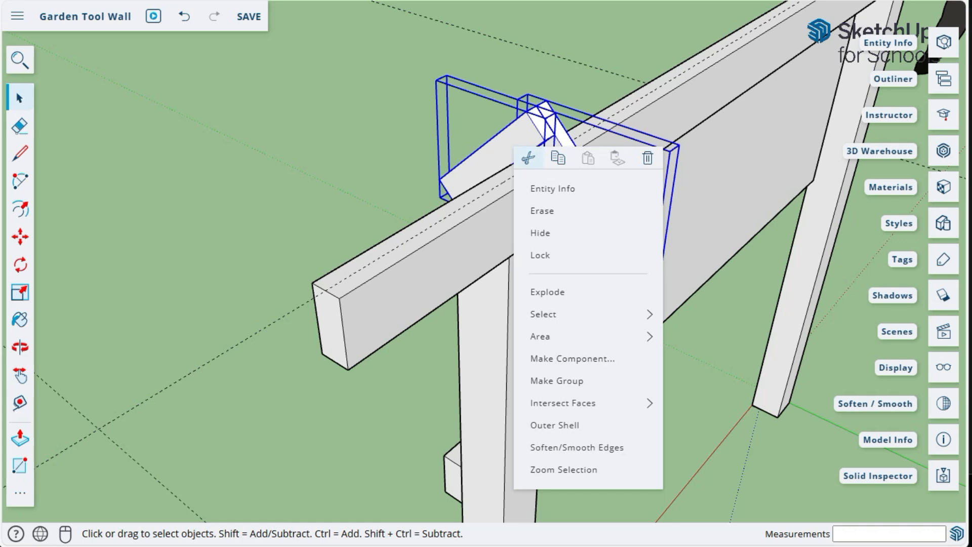
pyautogui.moveTo(583, 336)
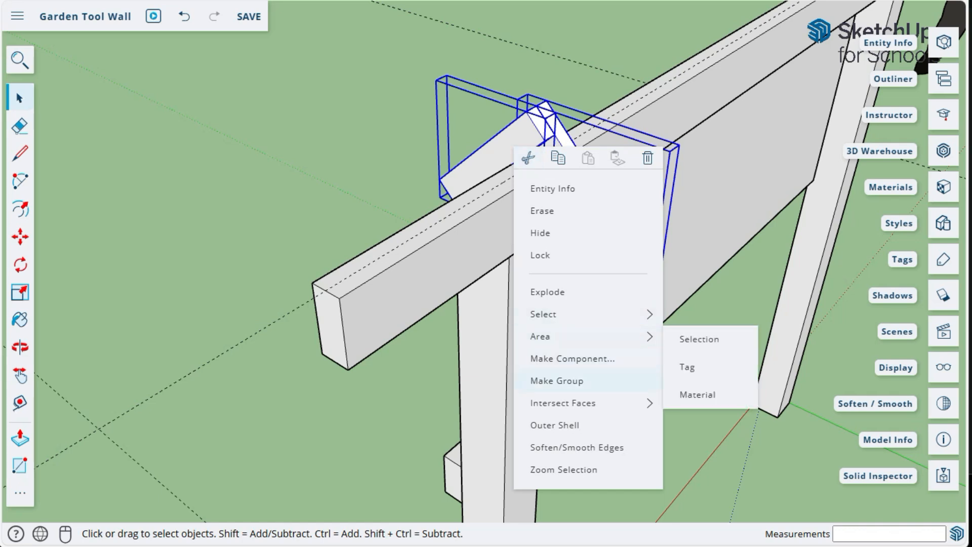
pyautogui.click(557, 381)
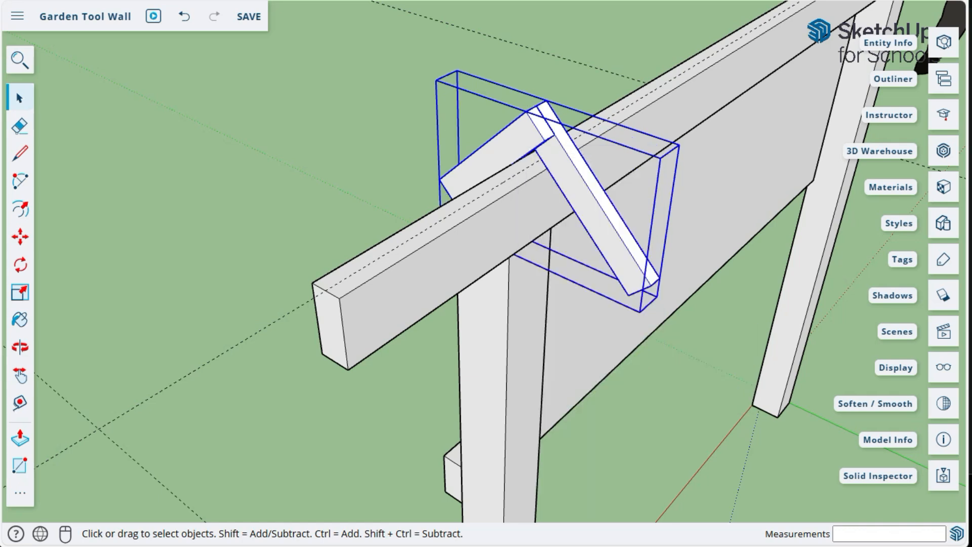
# Move the truss group 1' 3/4" along the rear beam, from the Front Truss edge to the beam's end corner
pyautogui.scroll(2, 541, 197)
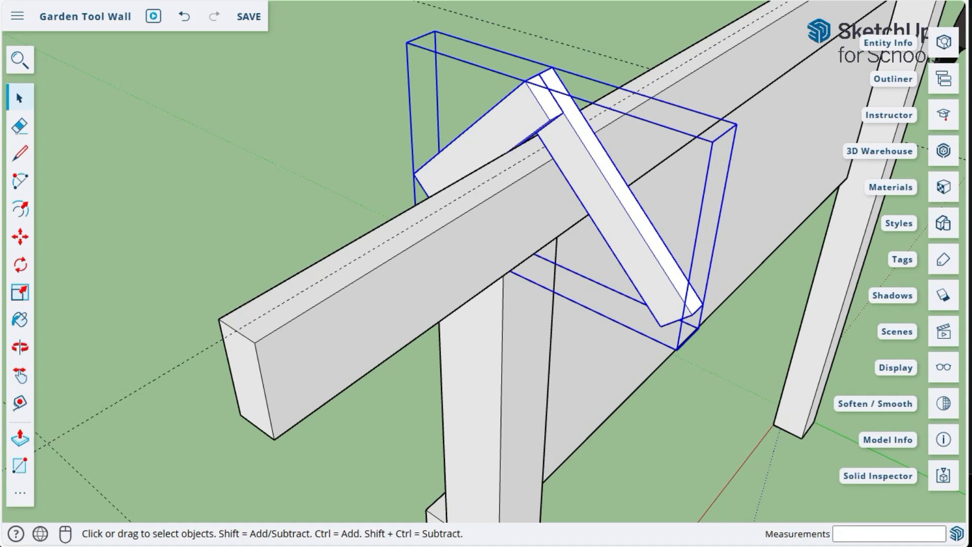
pyautogui.scroll(4, 527, 162)
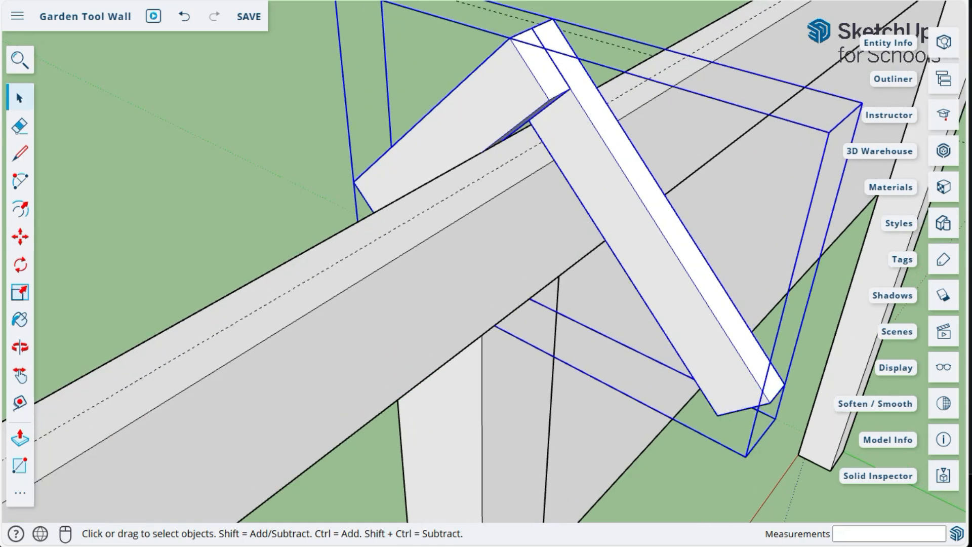
pyautogui.press('m')
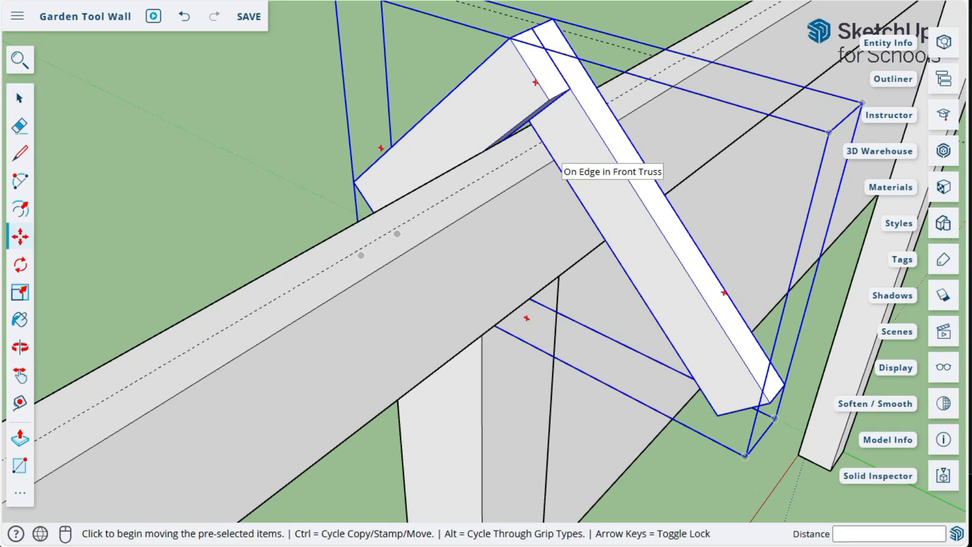
pyautogui.click(556, 161)
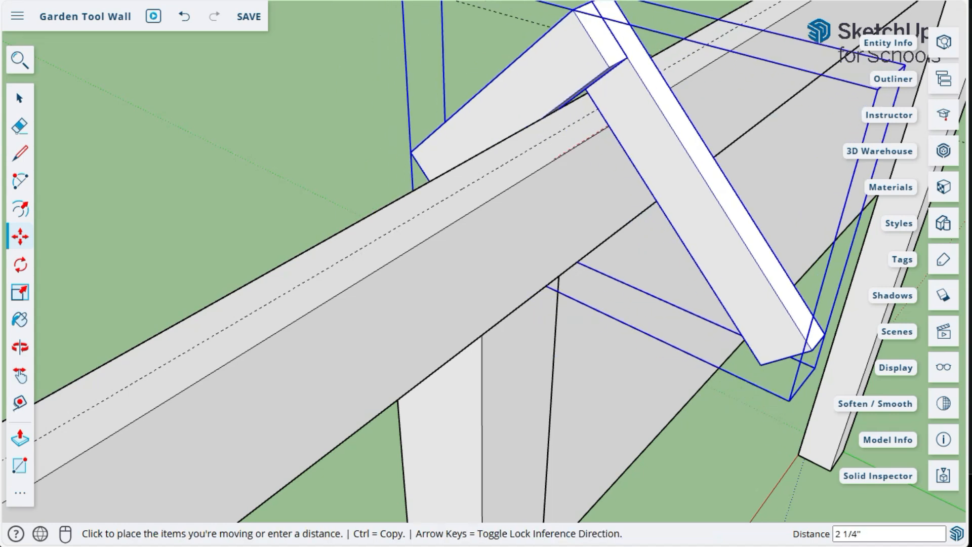
pyautogui.scroll(-3, 635, 112)
pyautogui.scroll(-3, 641, 116)
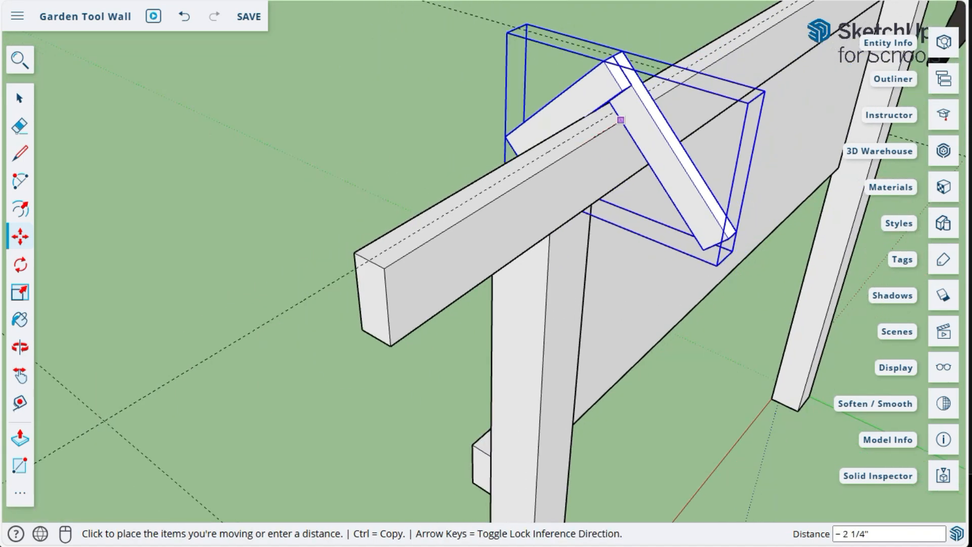
pyautogui.scroll(6, 417, 248)
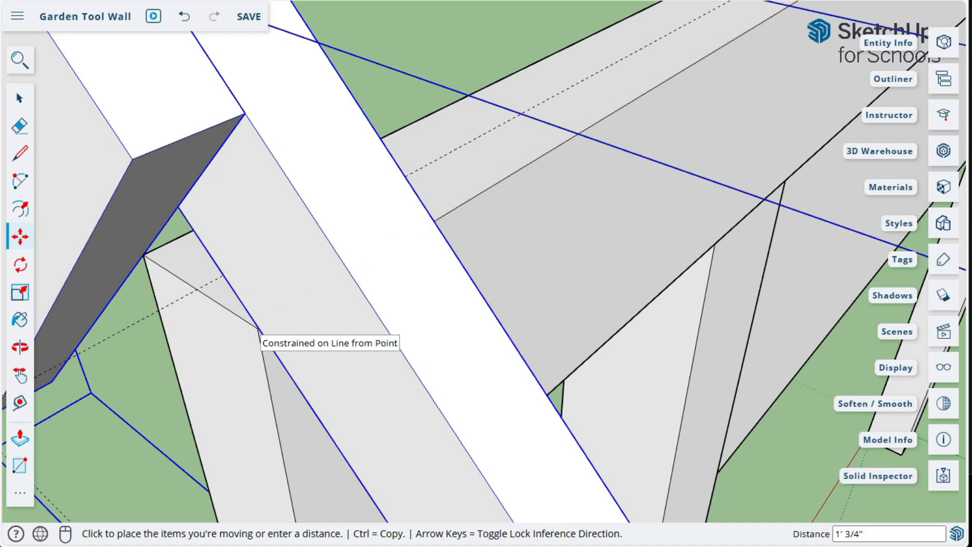
pyautogui.click(259, 329)
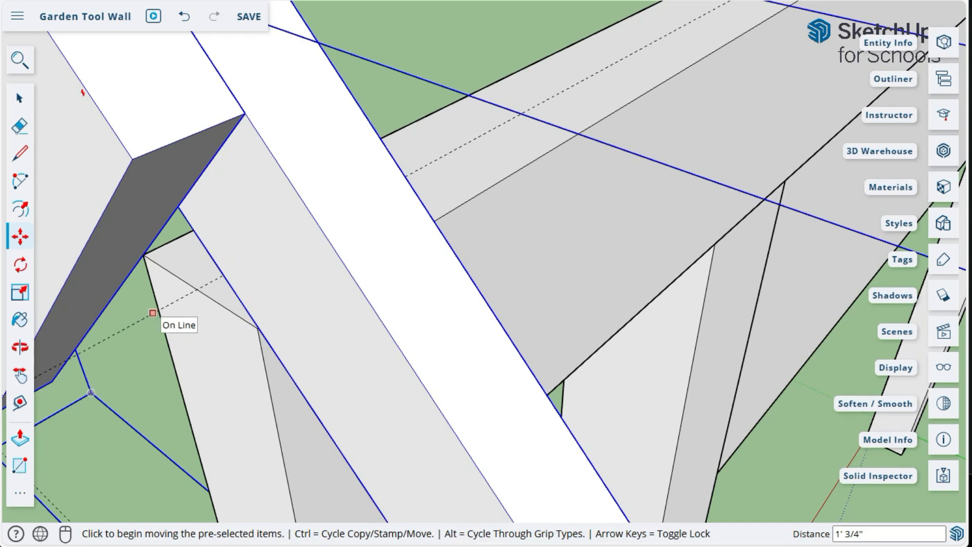
# Undo the last moves of the truss group so it sits back against the post
pyautogui.hotkey('ctrl', 'z')
pyautogui.hotkey('ctrl', 'z')
pyautogui.scroll(-5, 555, 381)
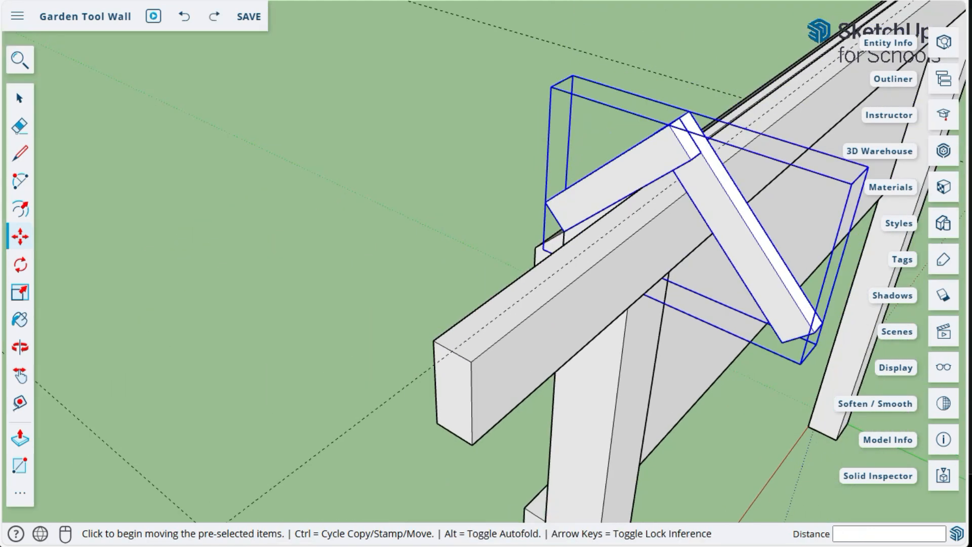
# Move the truss group 1' along the red axis toward the beam's end, using the post's top endpoint as the start point
pyautogui.moveTo(517, 253); pyautogui.dragTo(709, 299, button='middle')
pyautogui.scroll(5, 797, 215)
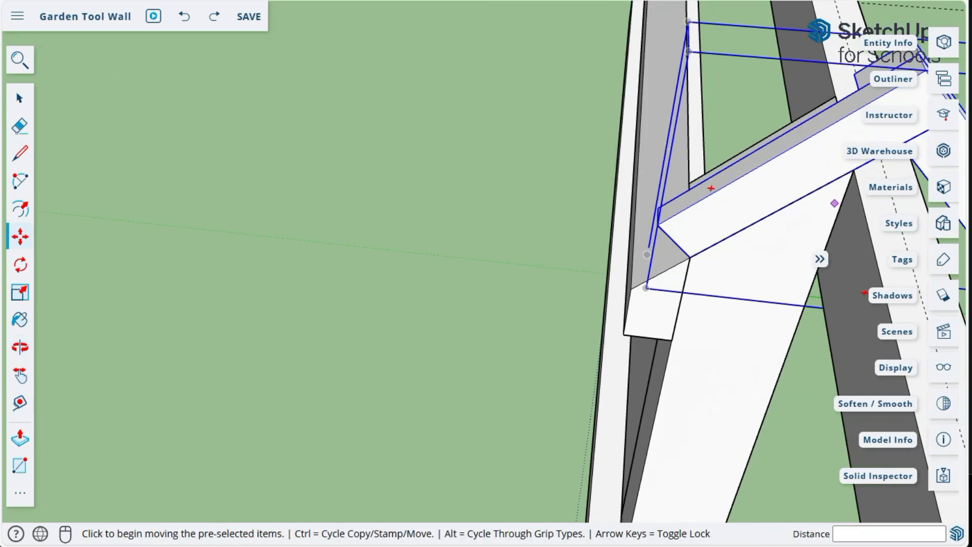
pyautogui.scroll(-4, 349, 178)
pyautogui.moveTo(349, 223); pyautogui.dragTo(484, 296, button='middle')
pyautogui.scroll(4, 631, 75)
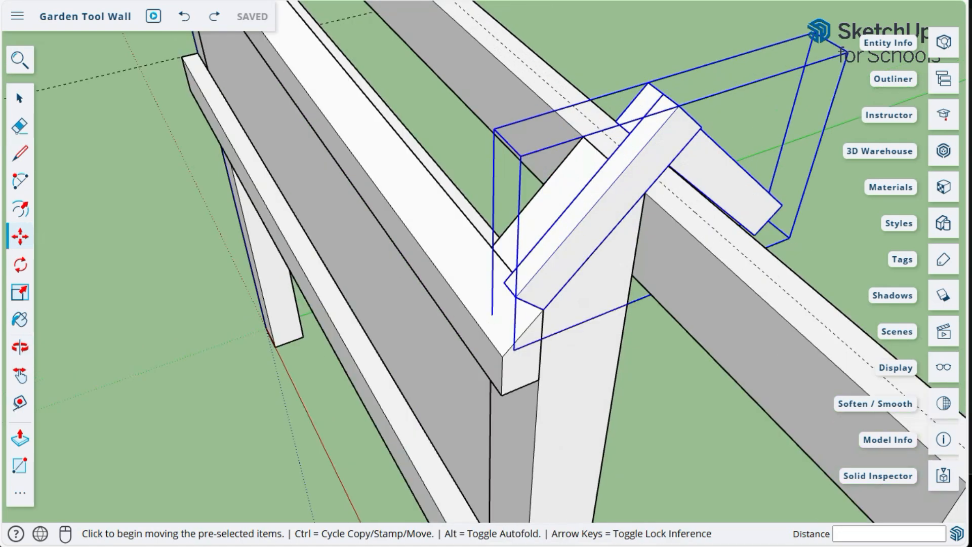
pyautogui.scroll(-4, 300, 375)
pyautogui.scroll(5, 476, 391)
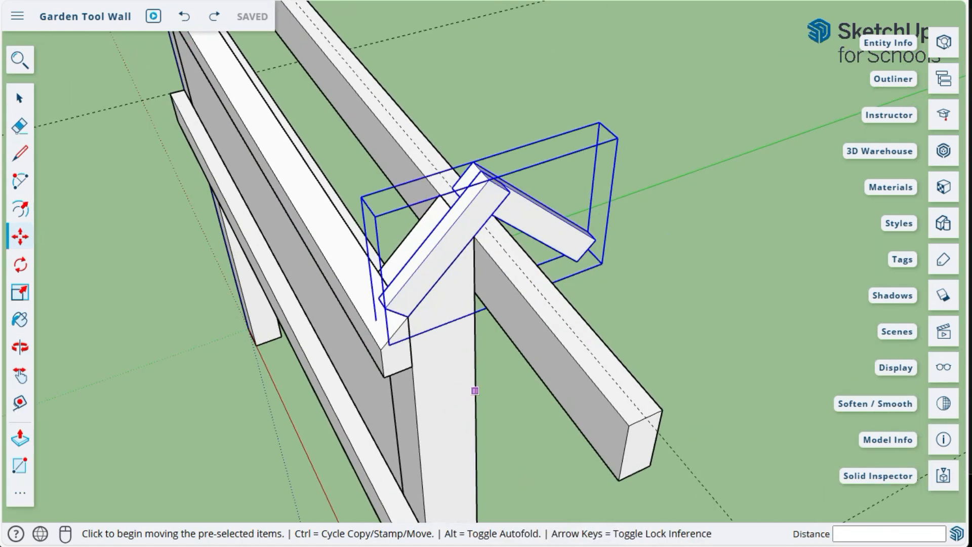
pyautogui.scroll(3, 480, 289)
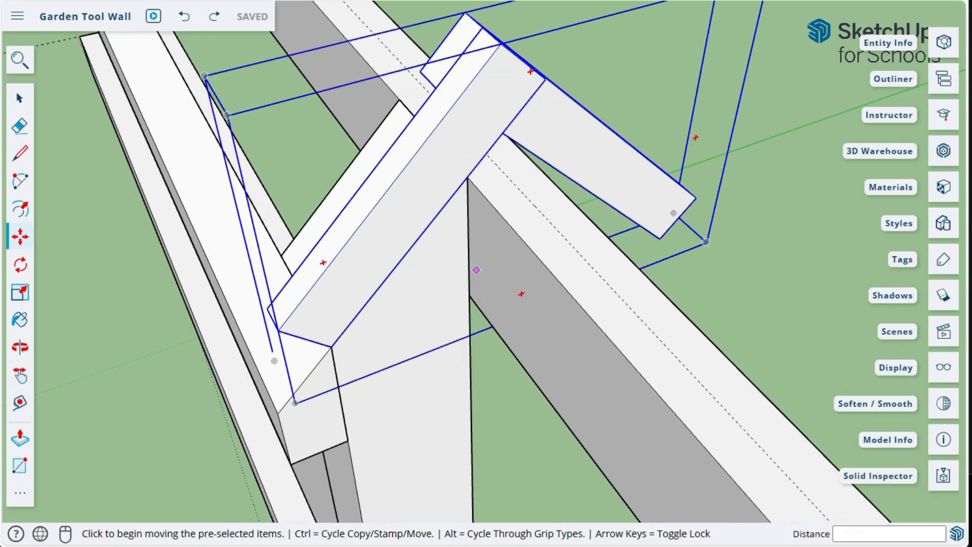
pyautogui.scroll(-2, 201, 136)
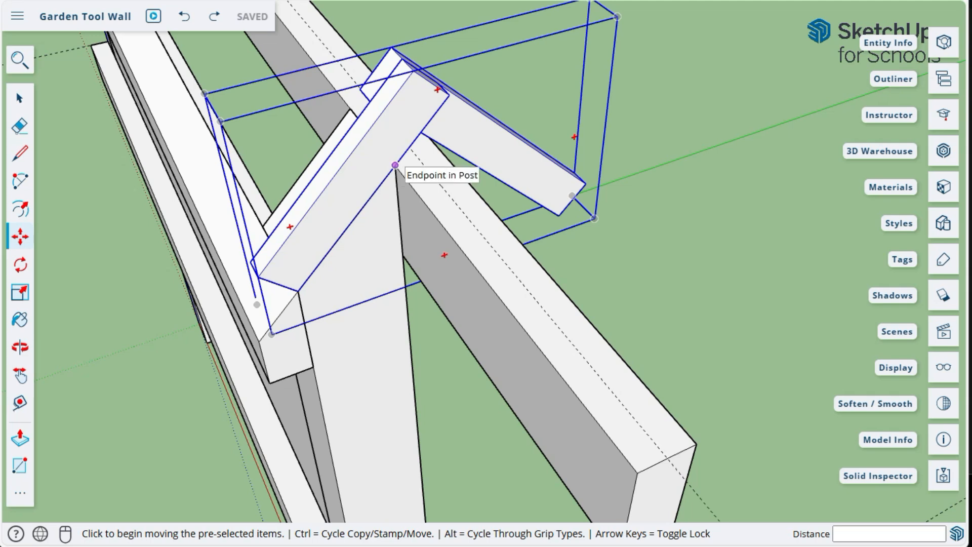
pyautogui.click(395, 166)
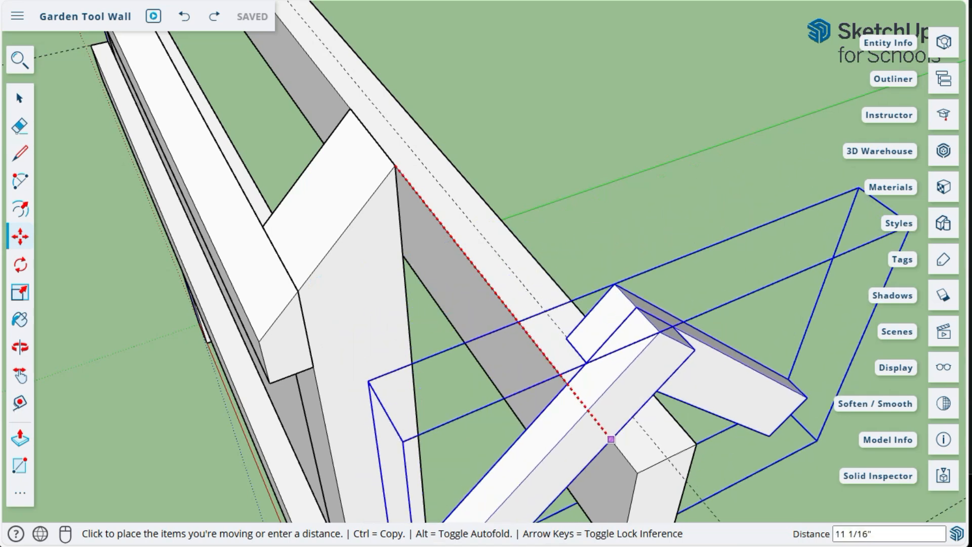
pyautogui.click(643, 495)
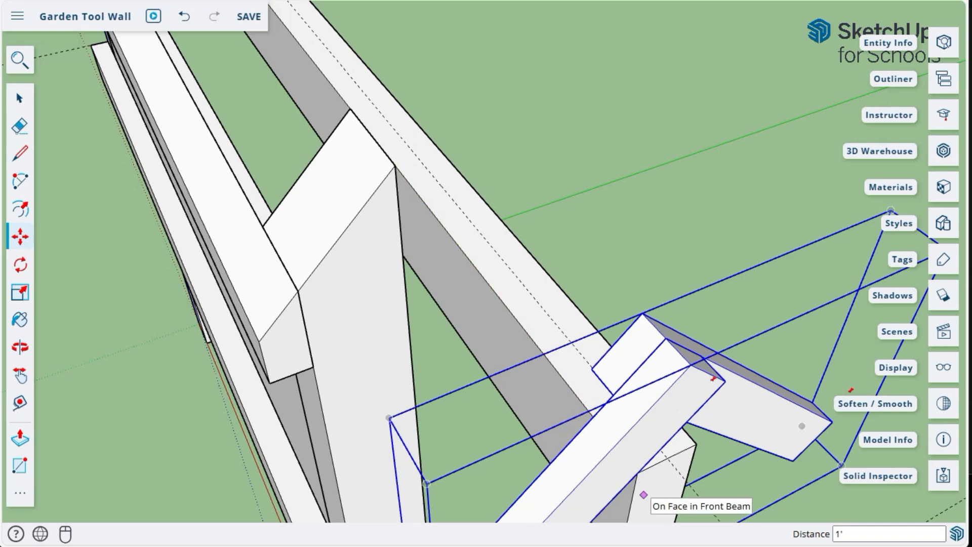
pyautogui.moveTo(637, 443); pyautogui.dragTo(263, 430, button='middle')
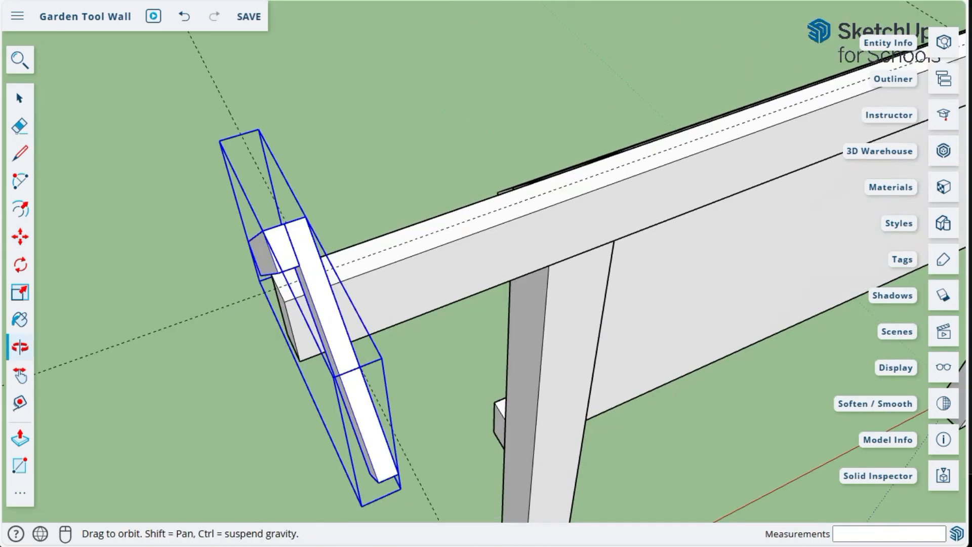